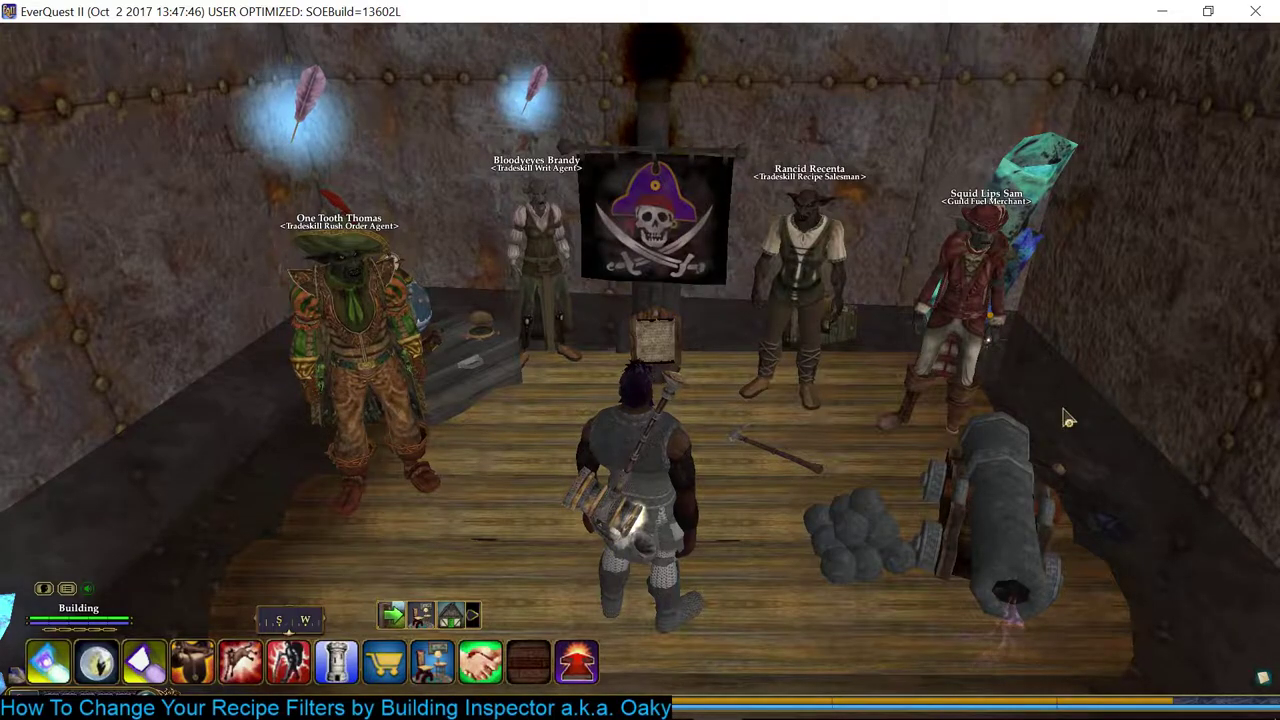
Step: Open the recipe book and view the Default filter's settings without changing them
{"action": "key", "text": "n"}
{"action": "left_click", "coordinate": [663, 227]}
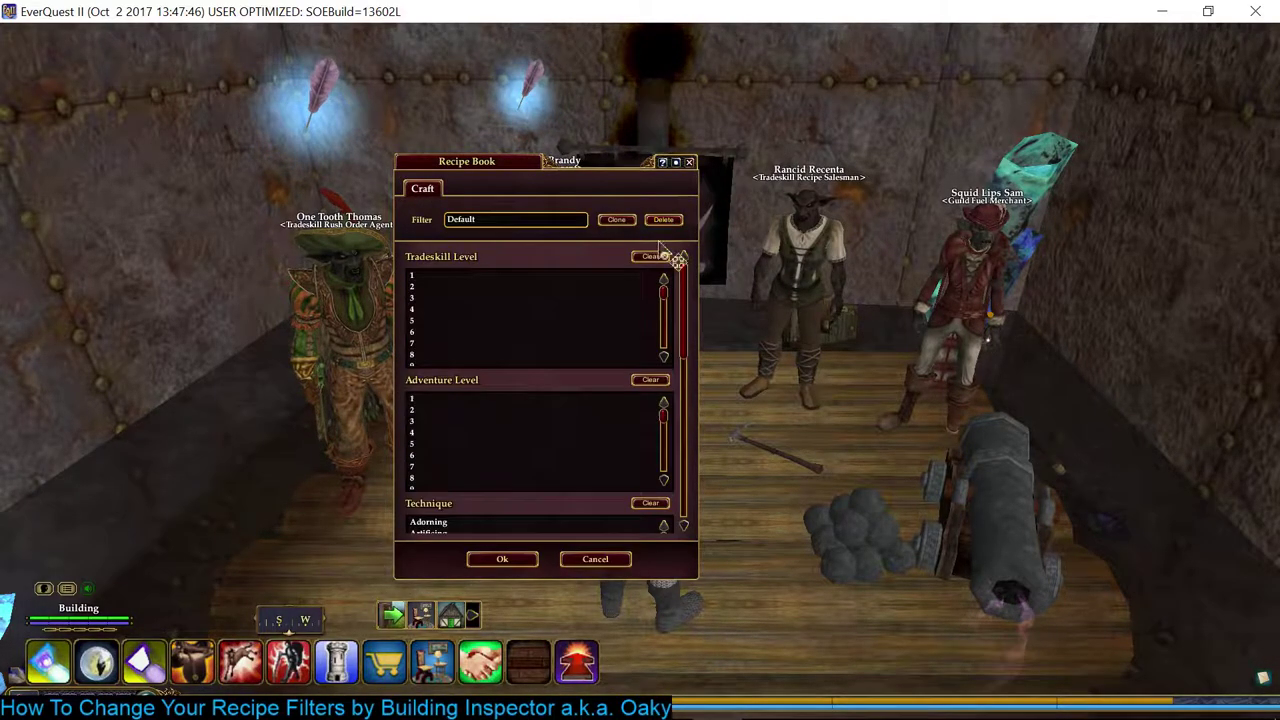
{"action": "left_click", "coordinate": [503, 224]}
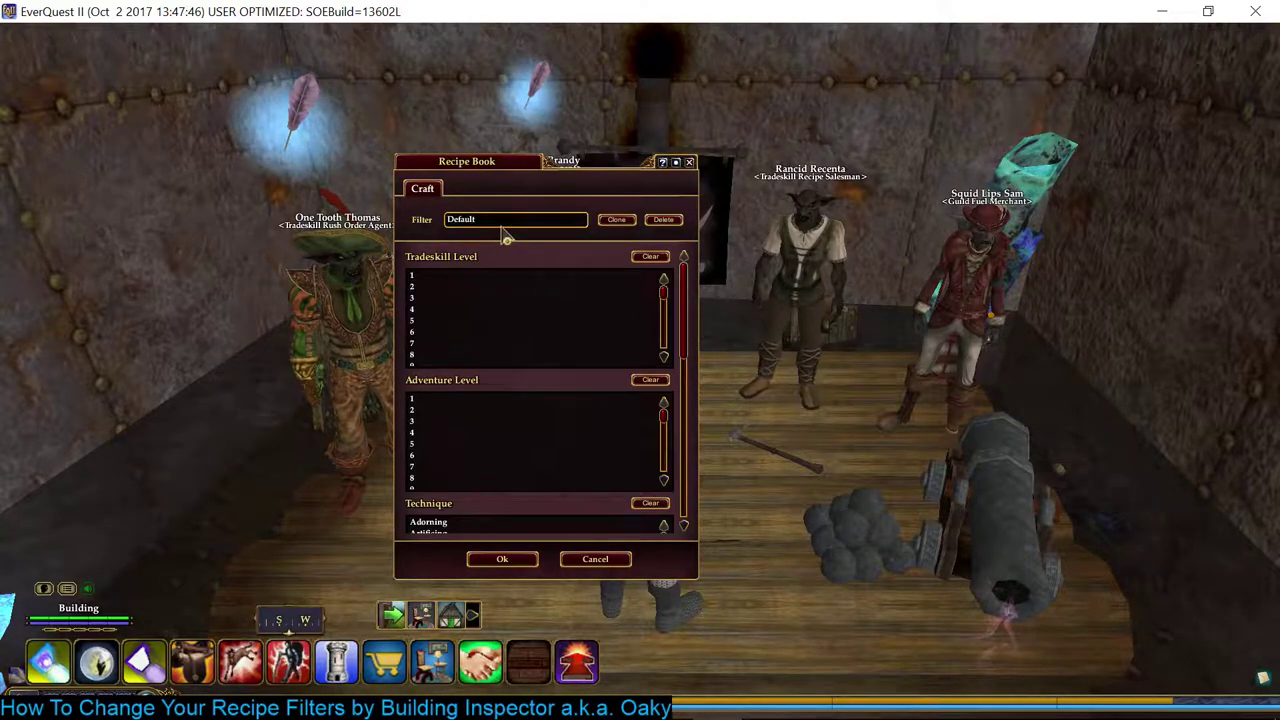
{"action": "left_click", "coordinate": [596, 559]}
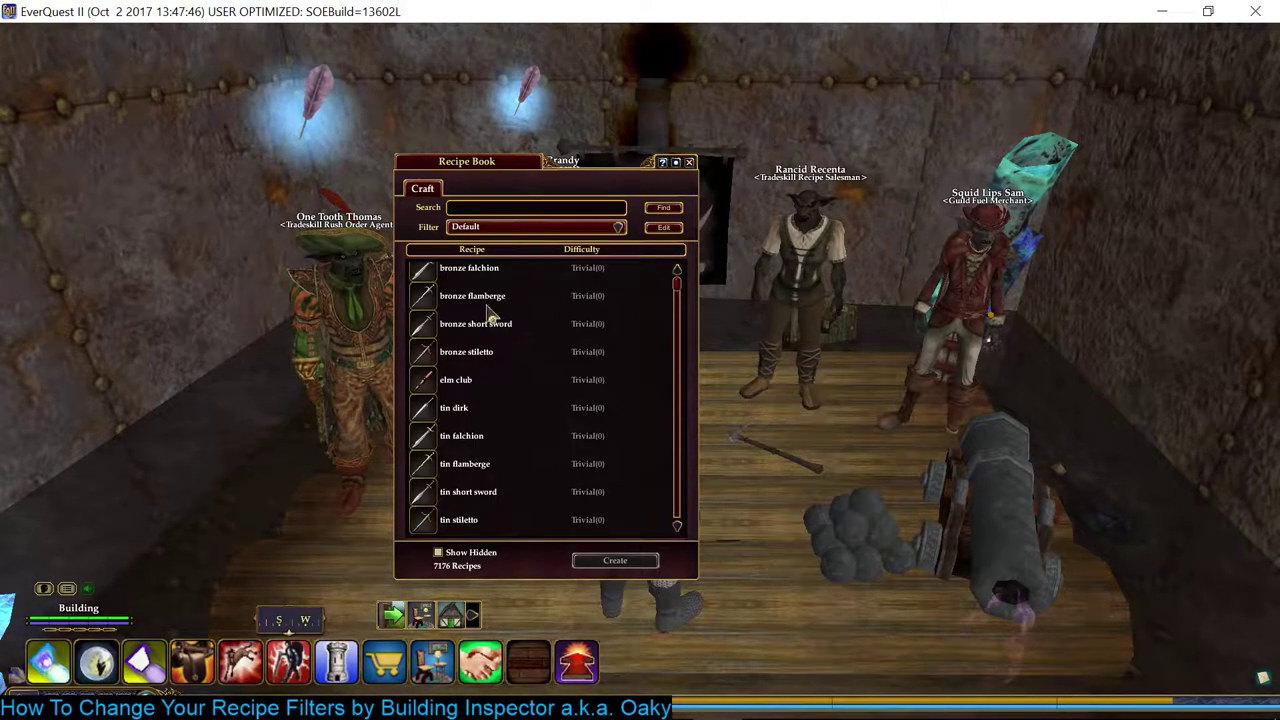
Step: Apply the Holiday: Tinkerfest recipe filter and browse the list of available filters
{"action": "left_click", "coordinate": [497, 228]}
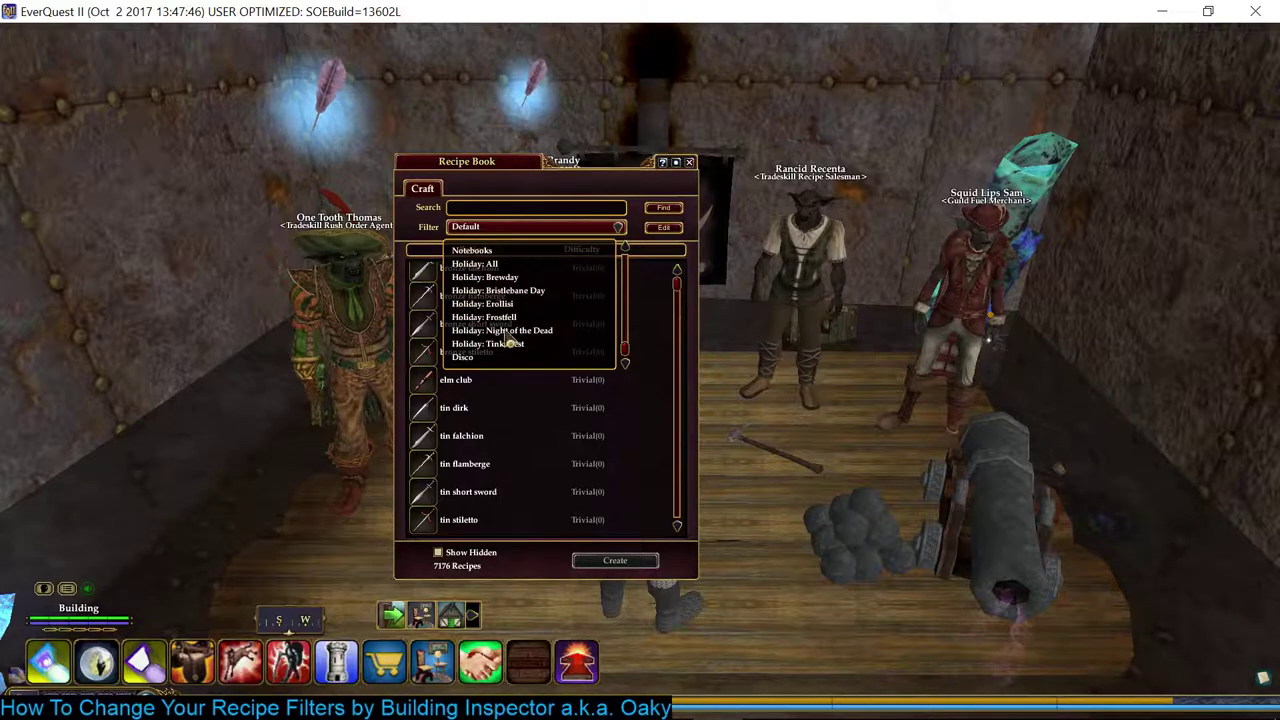
{"action": "left_click", "coordinate": [505, 344]}
{"action": "left_click", "coordinate": [500, 230]}
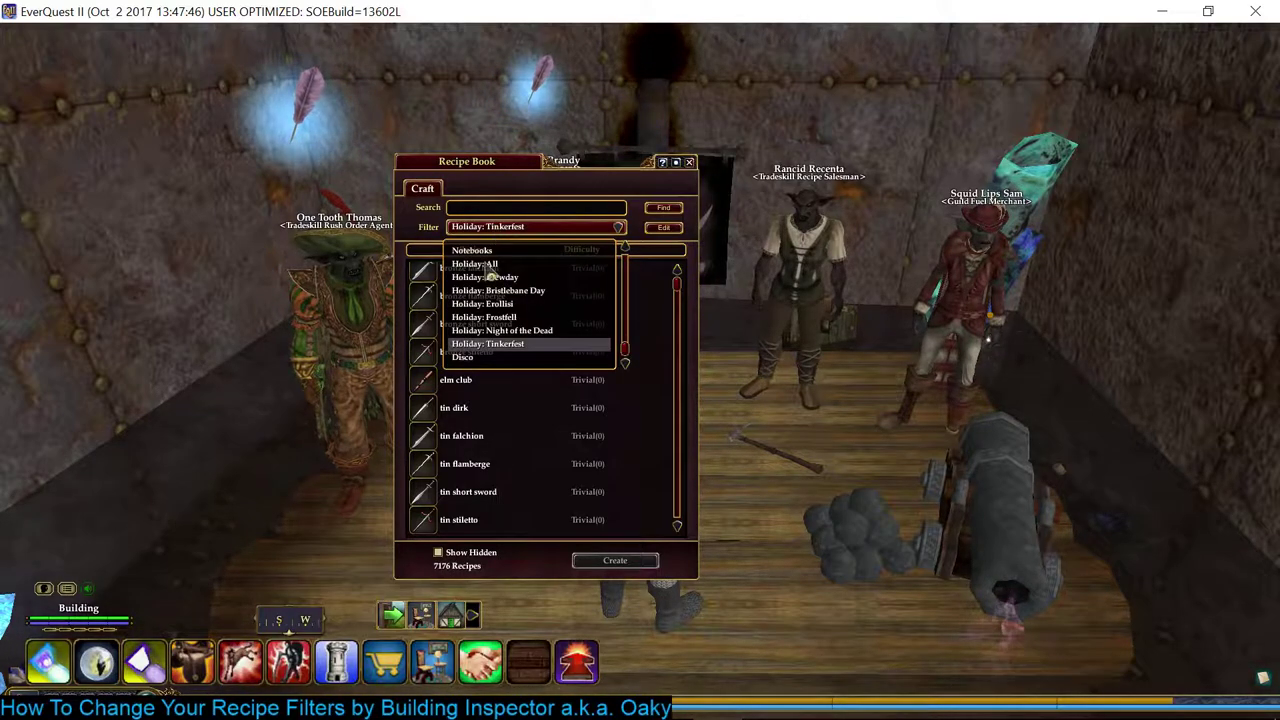
{"action": "scroll", "coordinate": [490, 320], "scroll_direction": "up", "scroll_amount": 5}
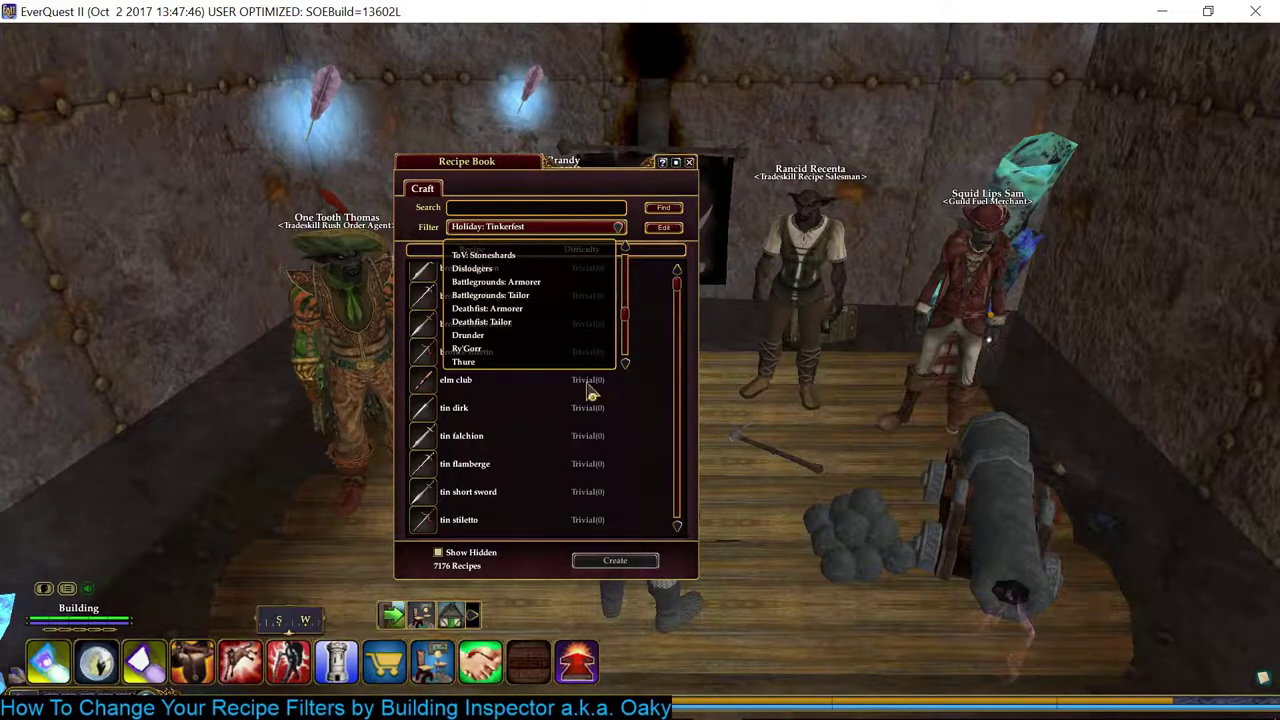
{"action": "left_click_drag", "start_coordinate": [628, 333], "coordinate": [622, 368]}
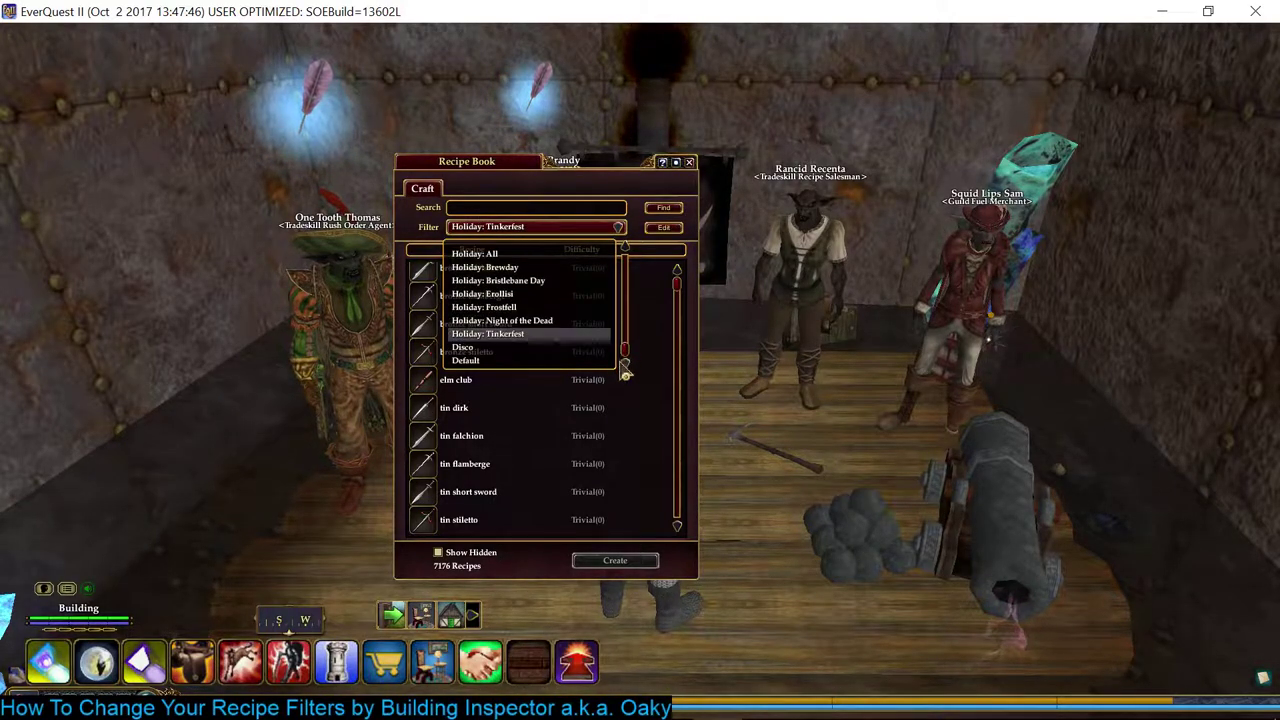
Step: Select the Default recipe filter and delete it from the recipe book
{"action": "left_click", "coordinate": [562, 361]}
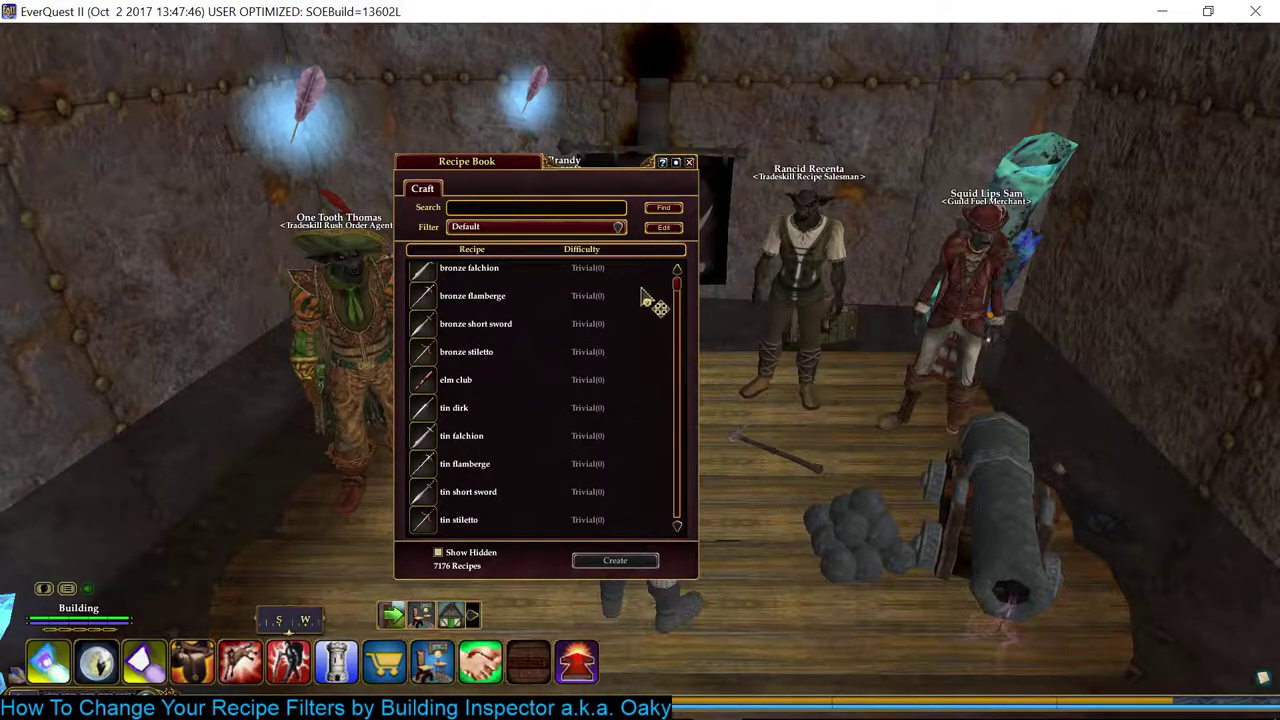
{"action": "left_click", "coordinate": [664, 228]}
{"action": "left_click", "coordinate": [664, 226]}
Step: Look through the full list of recipe filters, from the apprentice and adornment filters to the holiday ones
{"action": "left_click", "coordinate": [519, 228]}
{"action": "scroll", "coordinate": [525, 320], "scroll_direction": "down", "scroll_amount": 8}
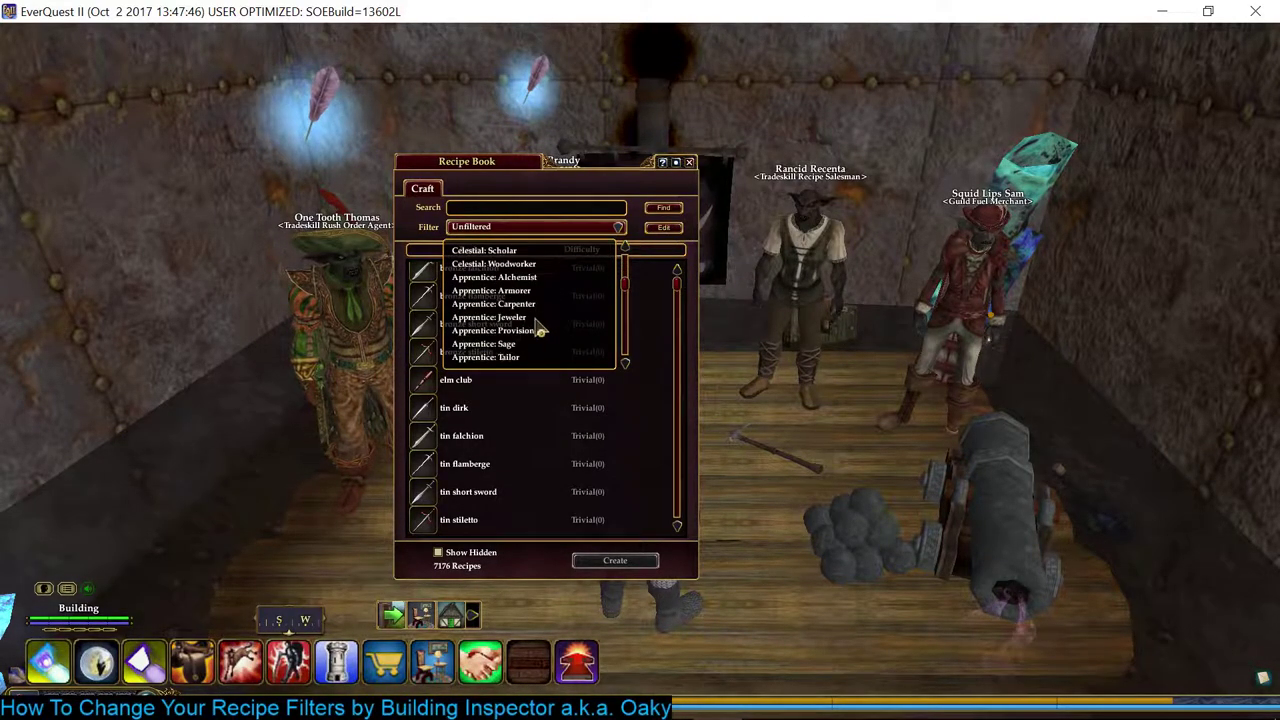
{"action": "scroll", "coordinate": [528, 345], "scroll_direction": "down", "scroll_amount": 10}
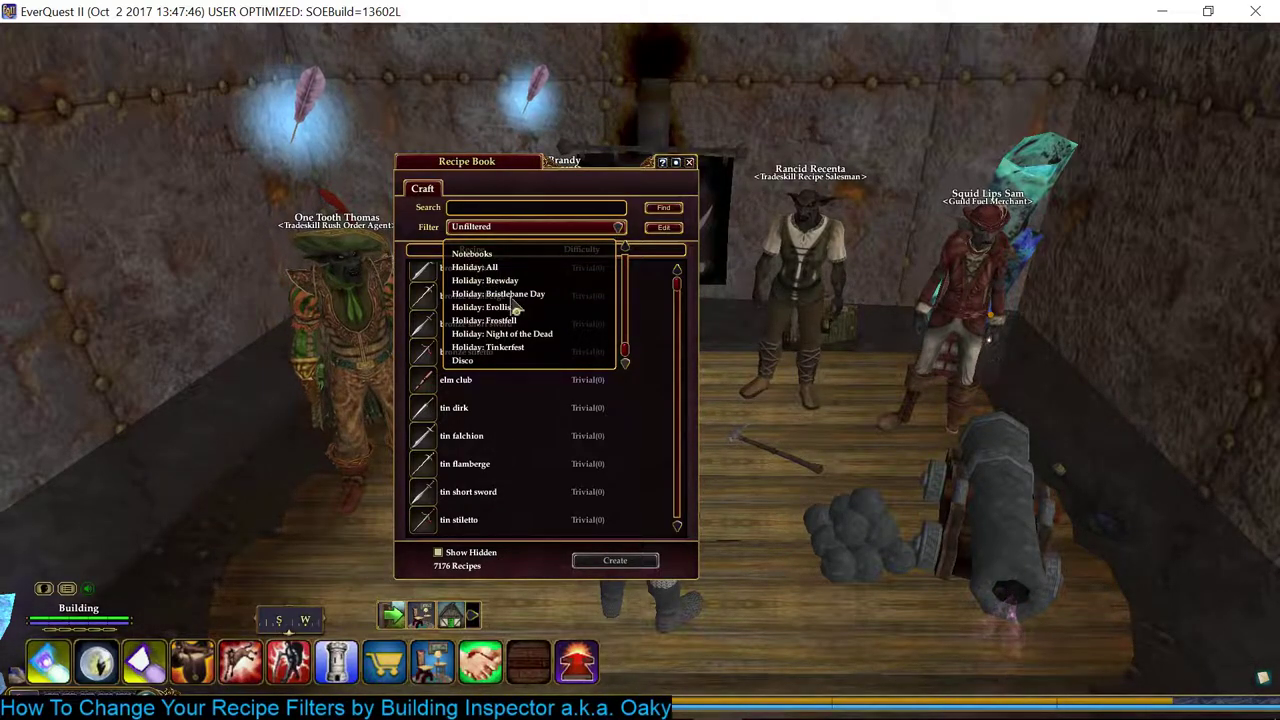
{"action": "scroll", "coordinate": [540, 305], "scroll_direction": "up", "scroll_amount": 5}
{"action": "scroll", "coordinate": [515, 290], "scroll_direction": "up", "scroll_amount": 3}
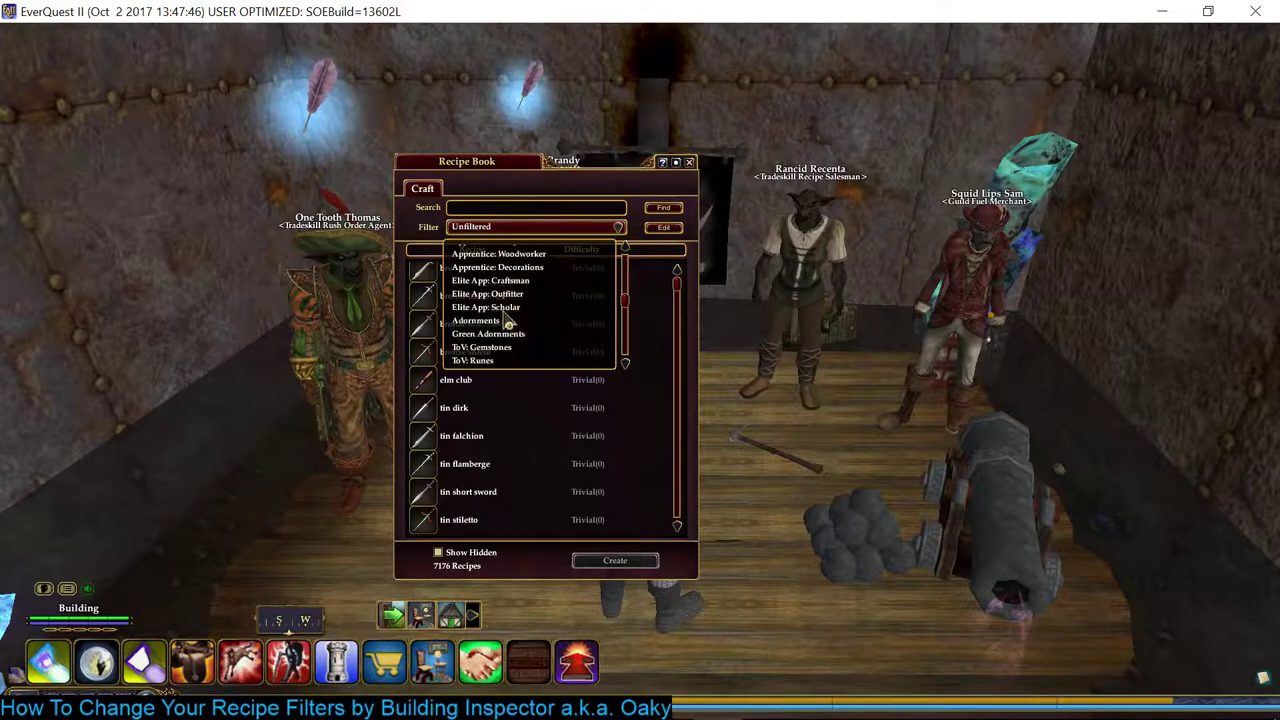
{"action": "scroll", "coordinate": [495, 330], "scroll_direction": "down", "scroll_amount": 6}
{"action": "scroll", "coordinate": [497, 334], "scroll_direction": "down", "scroll_amount": 3}
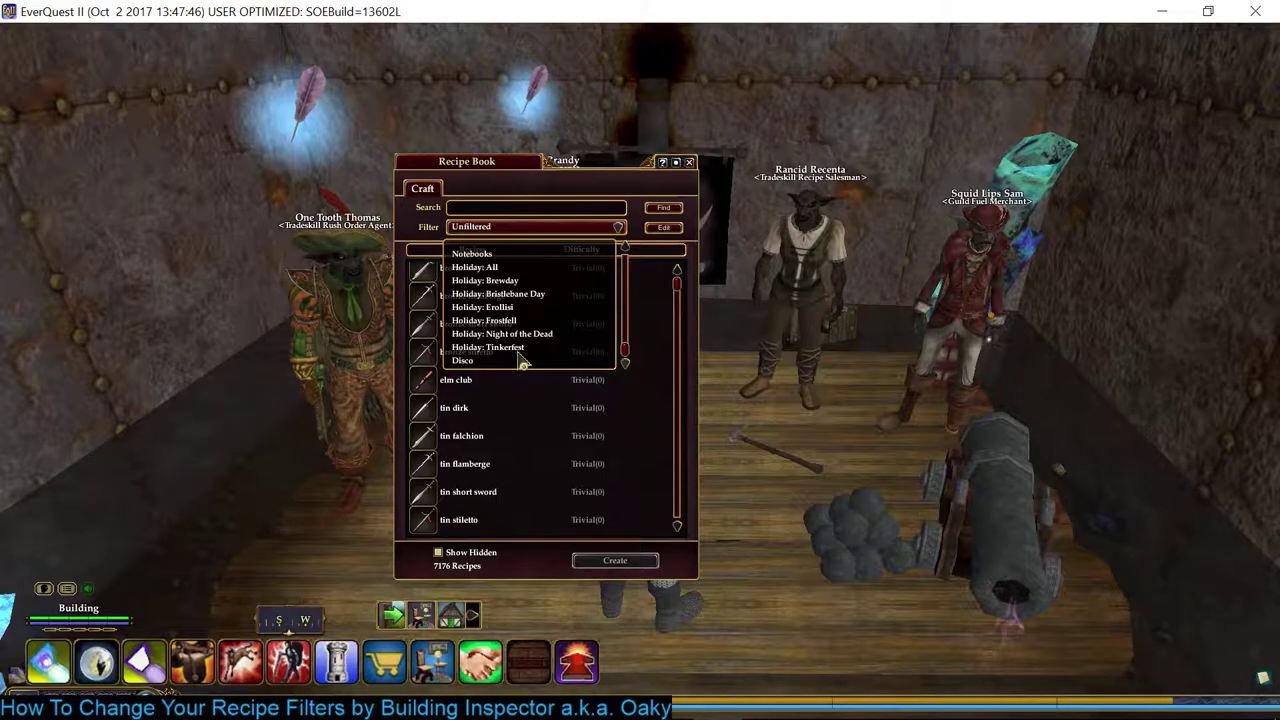
Step: Switch to the browser's Nights of the Dead 2017 forum thread and highlight "Celebrations of the Dead X" among the merchants' new items
{"action": "key", "text": "alt+Tab"}
{"action": "left_click", "coordinate": [648, 322]}
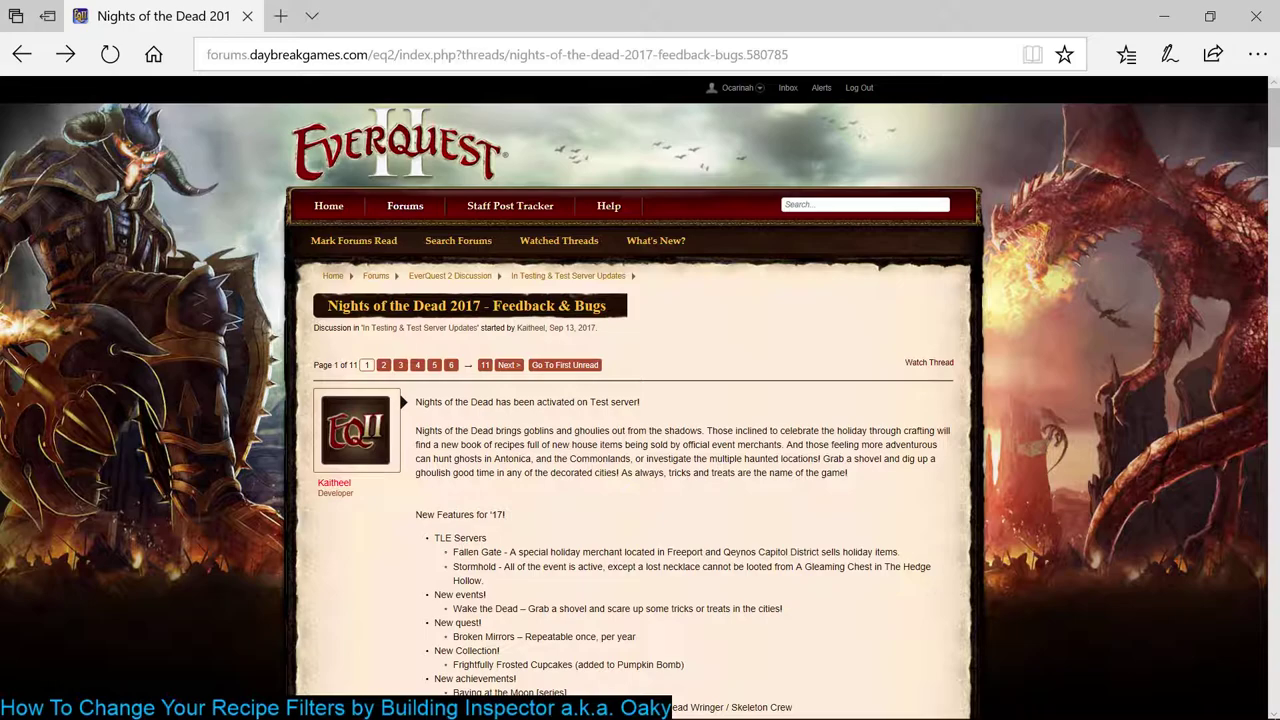
{"action": "scroll", "coordinate": [640, 390], "scroll_direction": "down", "scroll_amount": 3}
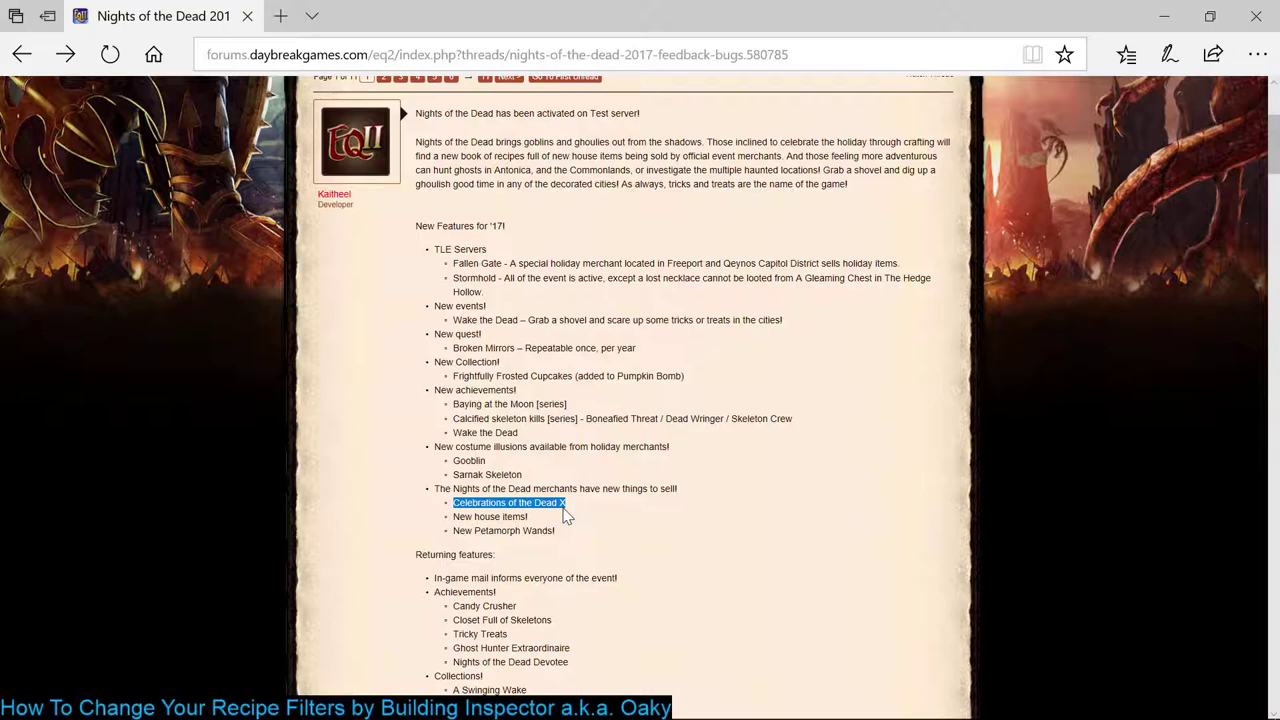
Step: Switch to File Explorer and go to C:\Users\Public\Daybreak Game Company\Installed Games\EverQuest II
{"action": "key", "text": "alt+Tab"}
{"action": "key", "text": "alt+Tab"}
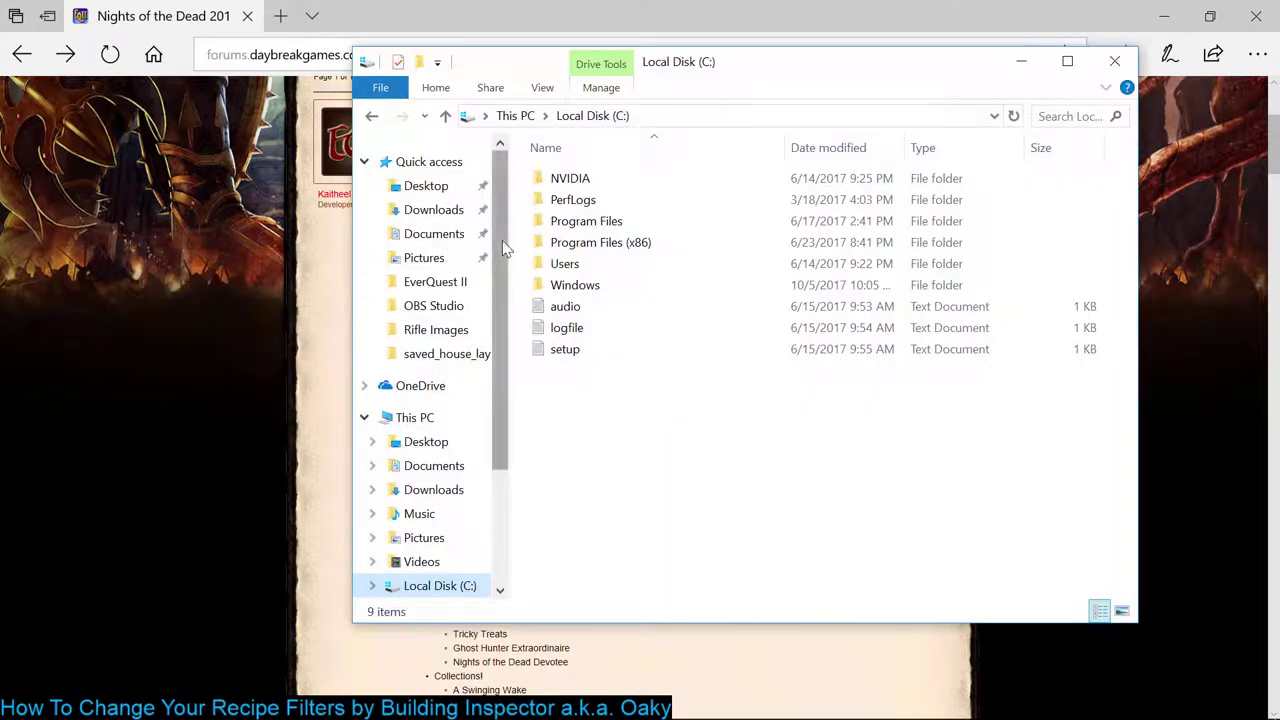
{"action": "left_click", "coordinate": [440, 588]}
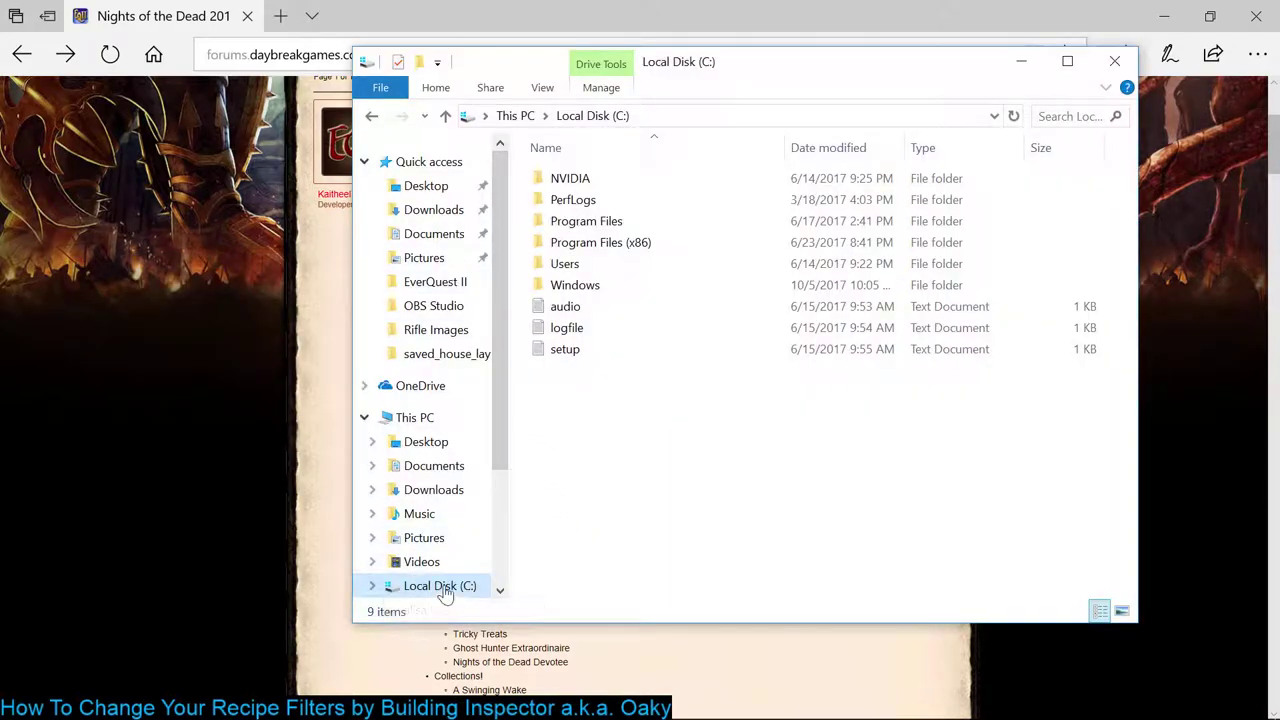
{"action": "double_click", "coordinate": [595, 266]}
{"action": "double_click", "coordinate": [586, 209]}
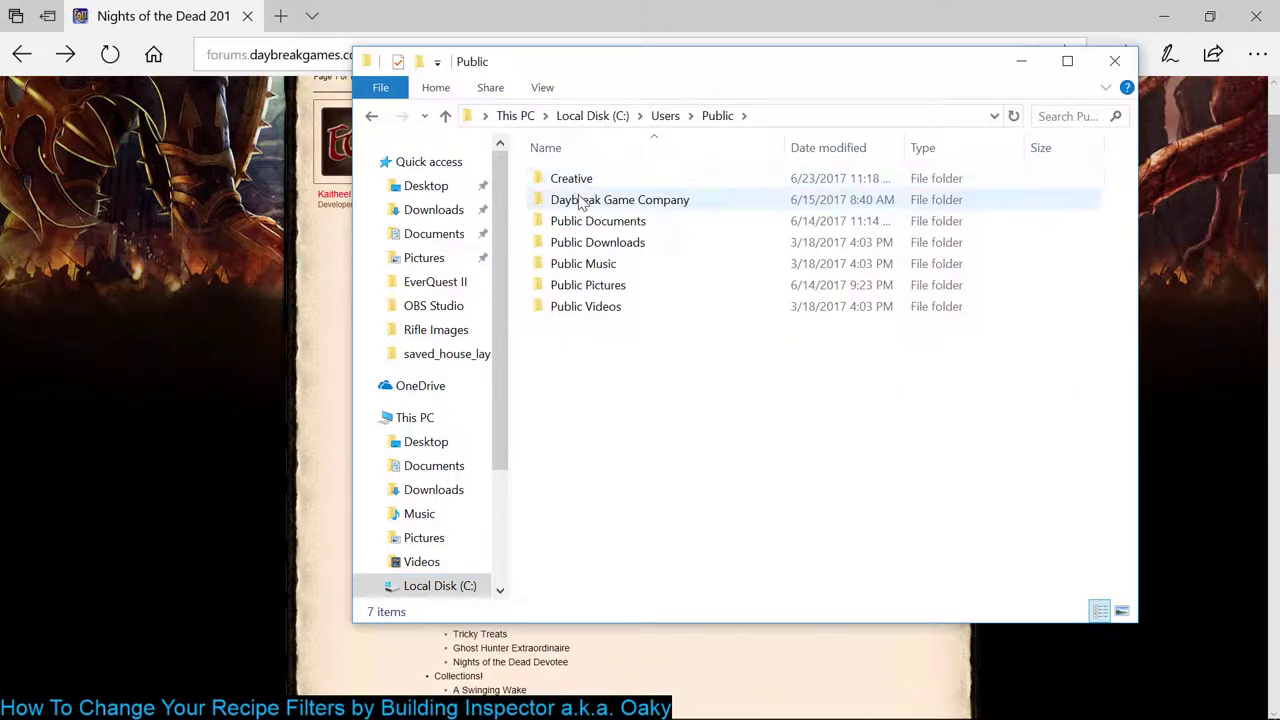
{"action": "double_click", "coordinate": [582, 200]}
{"action": "double_click", "coordinate": [582, 179]}
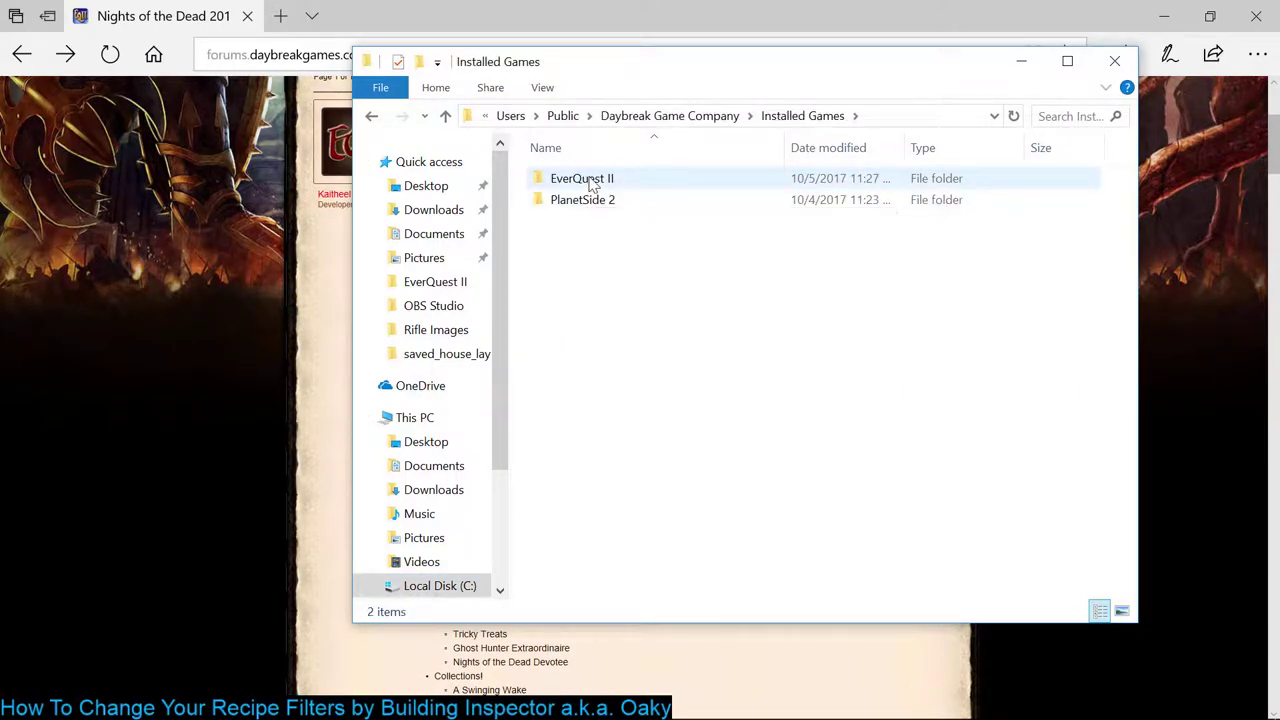
{"action": "double_click", "coordinate": [586, 181]}
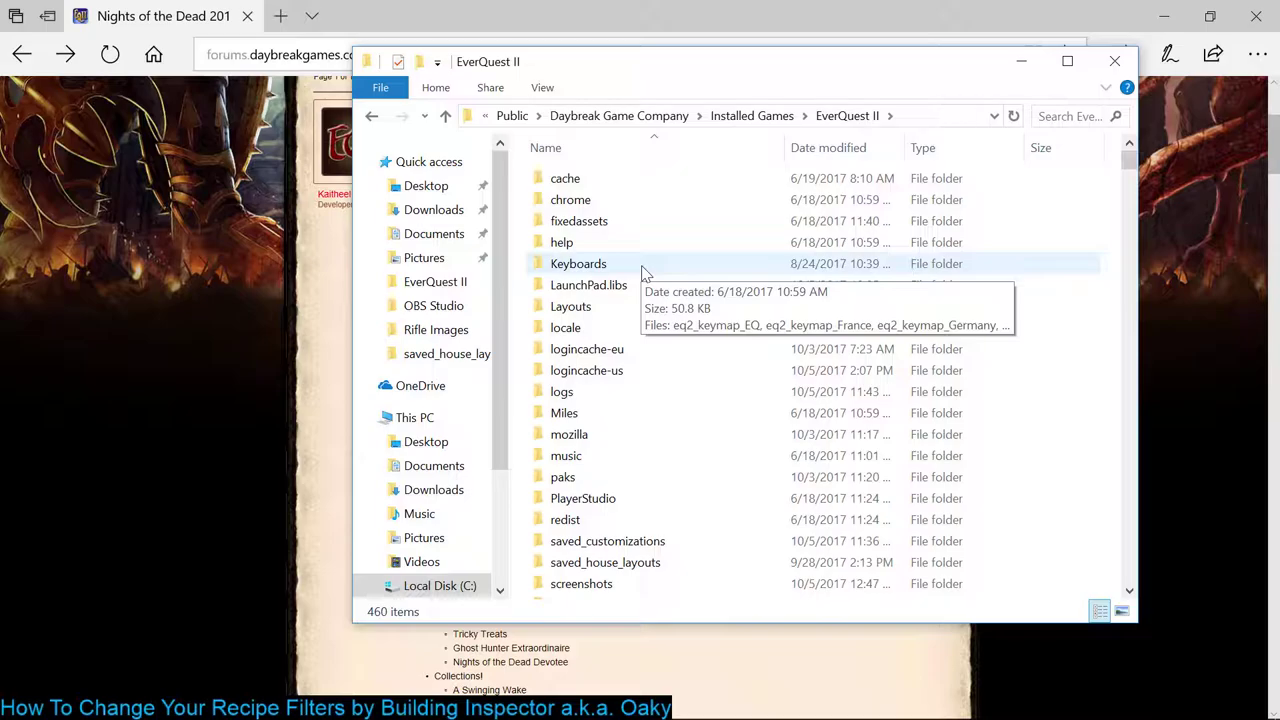
Step: Make a backup copy of eq2_recipe_filter.vdl in the same EverQuest II folder
{"action": "scroll", "coordinate": [645, 272], "scroll_direction": "down", "scroll_amount": 4}
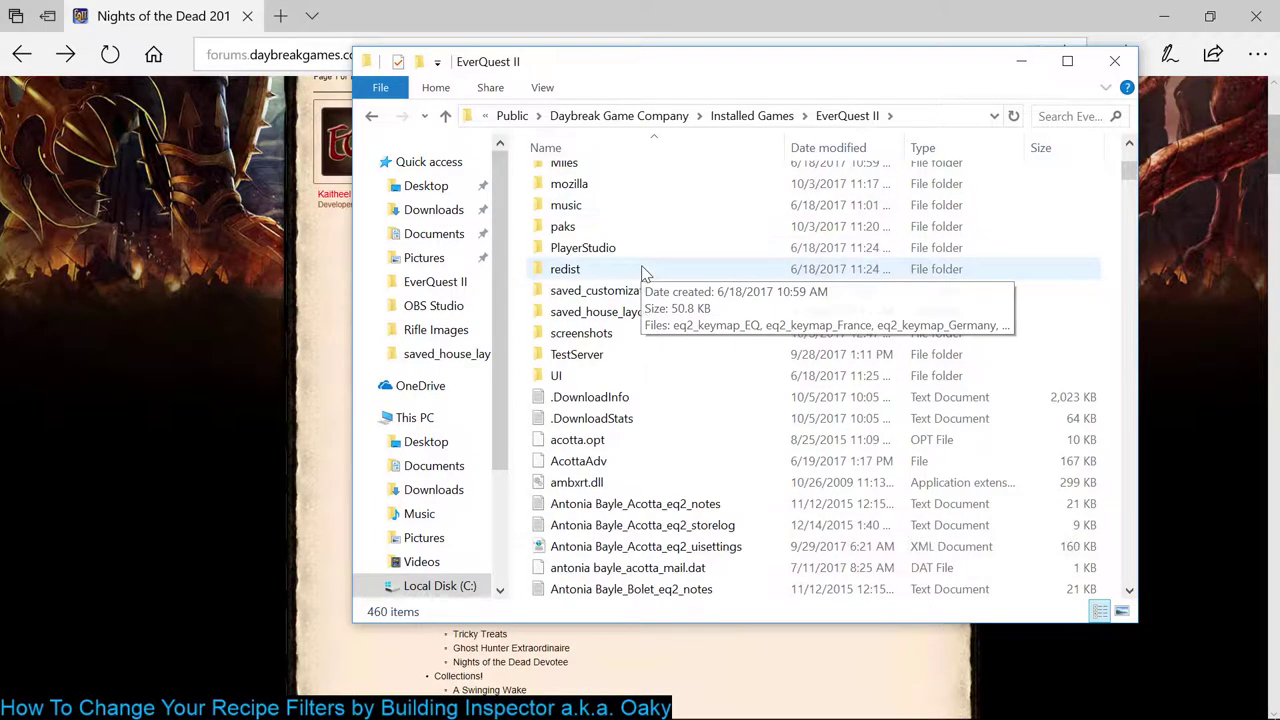
{"action": "scroll", "coordinate": [648, 290], "scroll_direction": "down", "scroll_amount": 10}
{"action": "scroll", "coordinate": [648, 305], "scroll_direction": "down", "scroll_amount": 20}
{"action": "scroll", "coordinate": [645, 303], "scroll_direction": "down", "scroll_amount": 20}
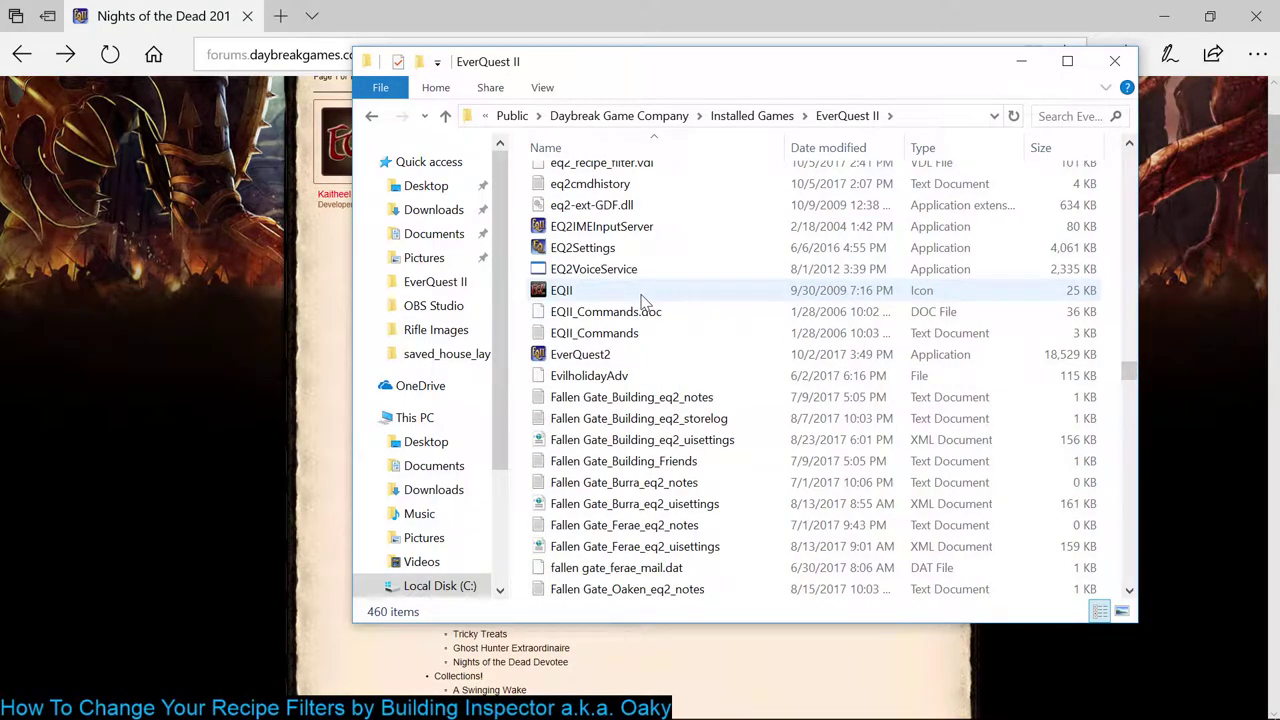
{"action": "scroll", "coordinate": [645, 300], "scroll_direction": "up", "scroll_amount": 1}
{"action": "left_click", "coordinate": [610, 219]}
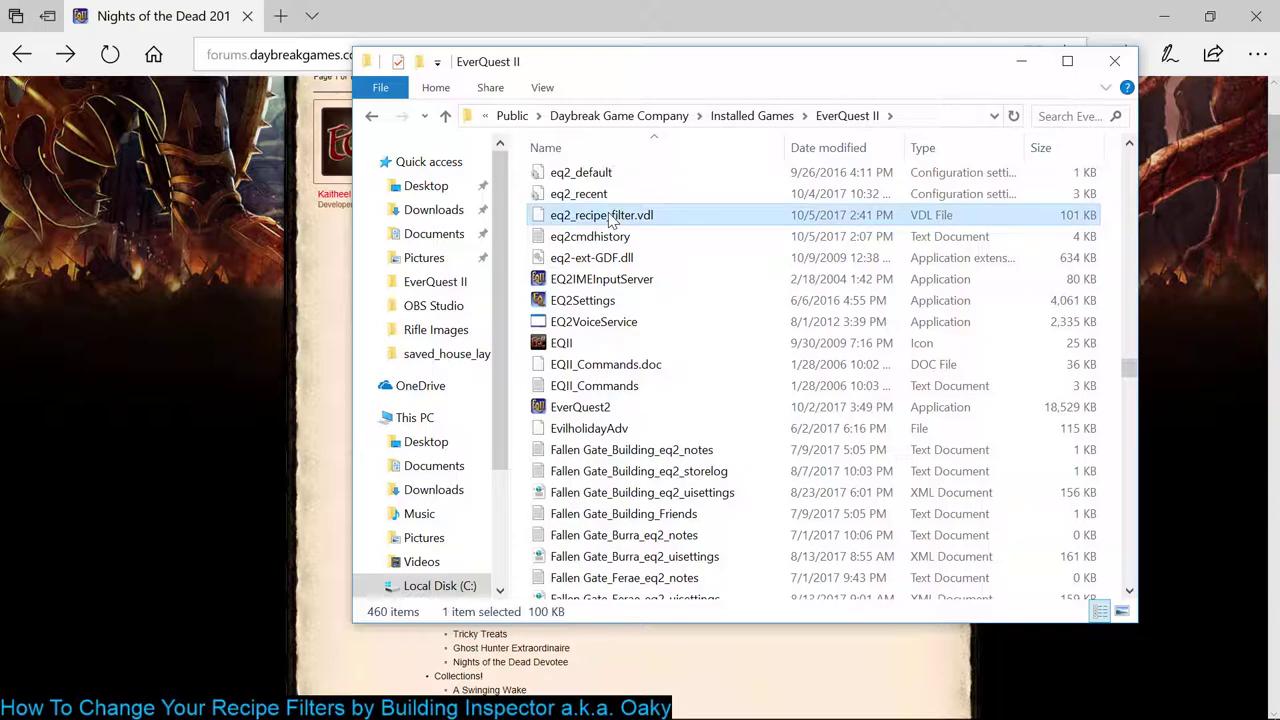
{"action": "key", "text": "ctrl+c"}
{"action": "key", "text": "ctrl+v"}
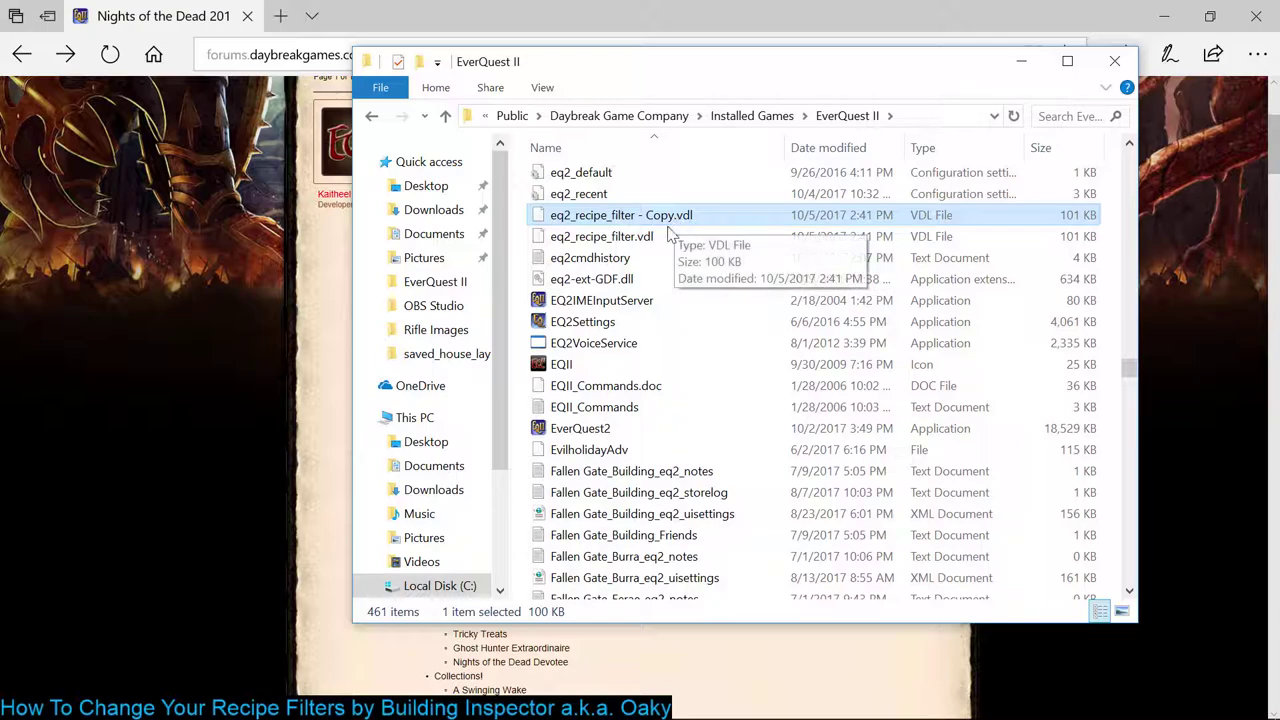
Step: Check the options for the original eq2_recipe_filter.vdl, then find and launch Notepad
{"action": "left_click", "coordinate": [662, 238]}
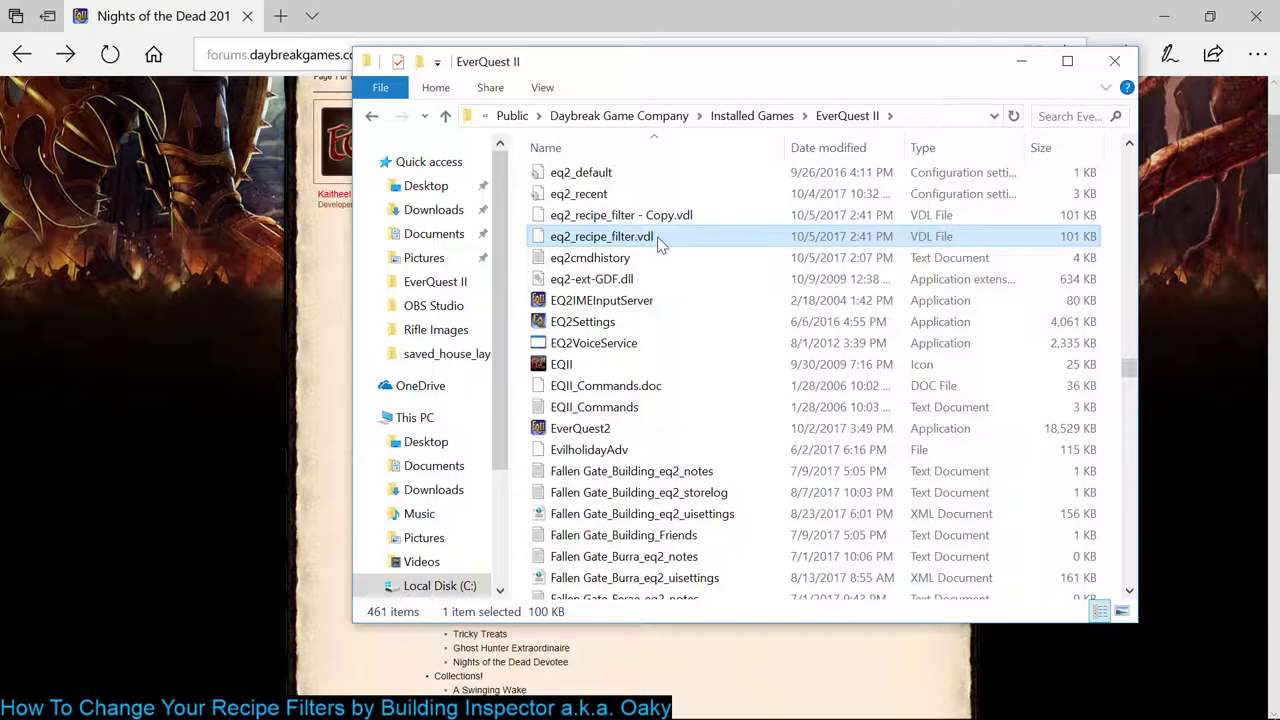
{"action": "right_click", "coordinate": [591, 246]}
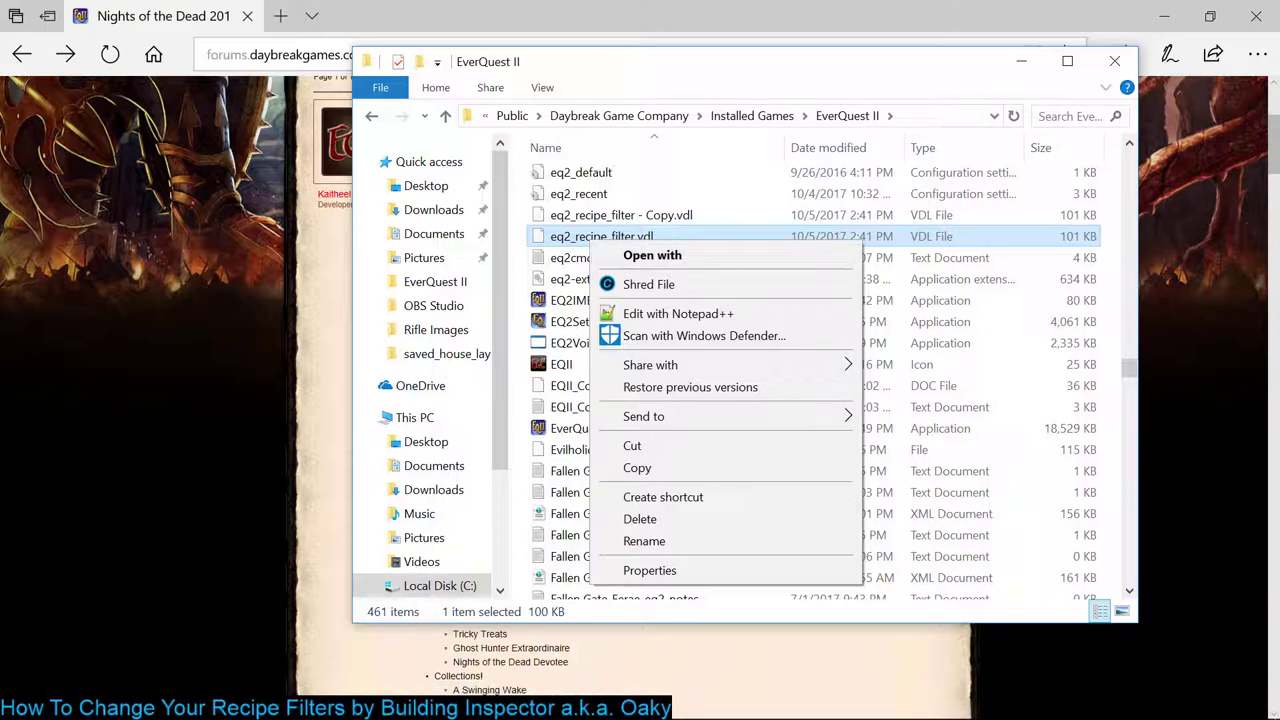
{"action": "left_click", "coordinate": [68, 697]}
{"action": "type", "text": "note"}
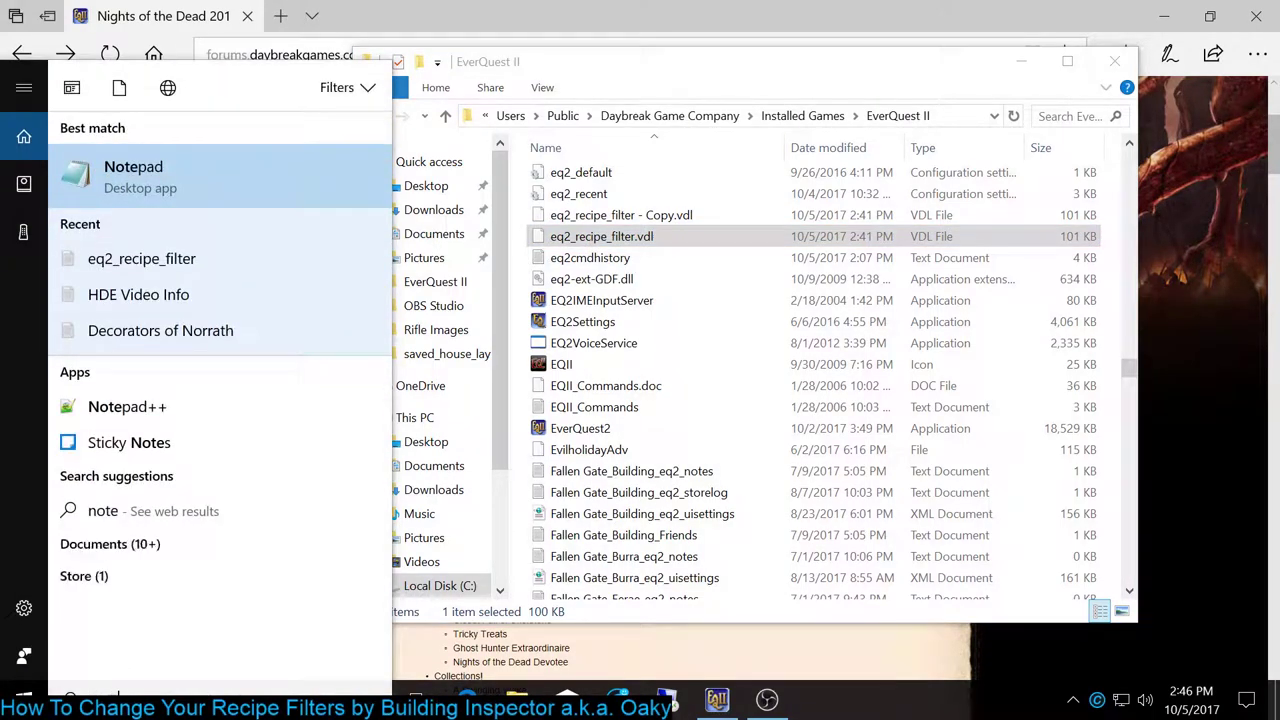
{"action": "key", "text": "Return"}
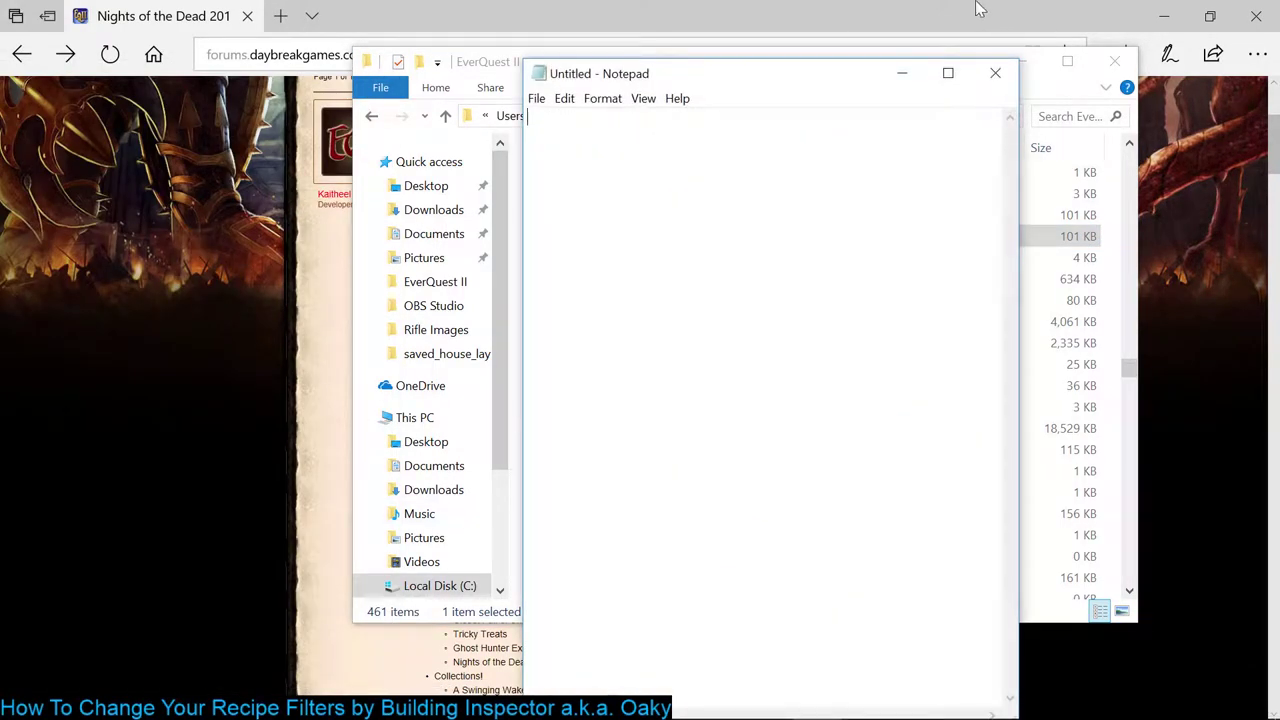
Step: Start opening a file in Notepad and set the file type to All Files
{"action": "left_click", "coordinate": [536, 98]}
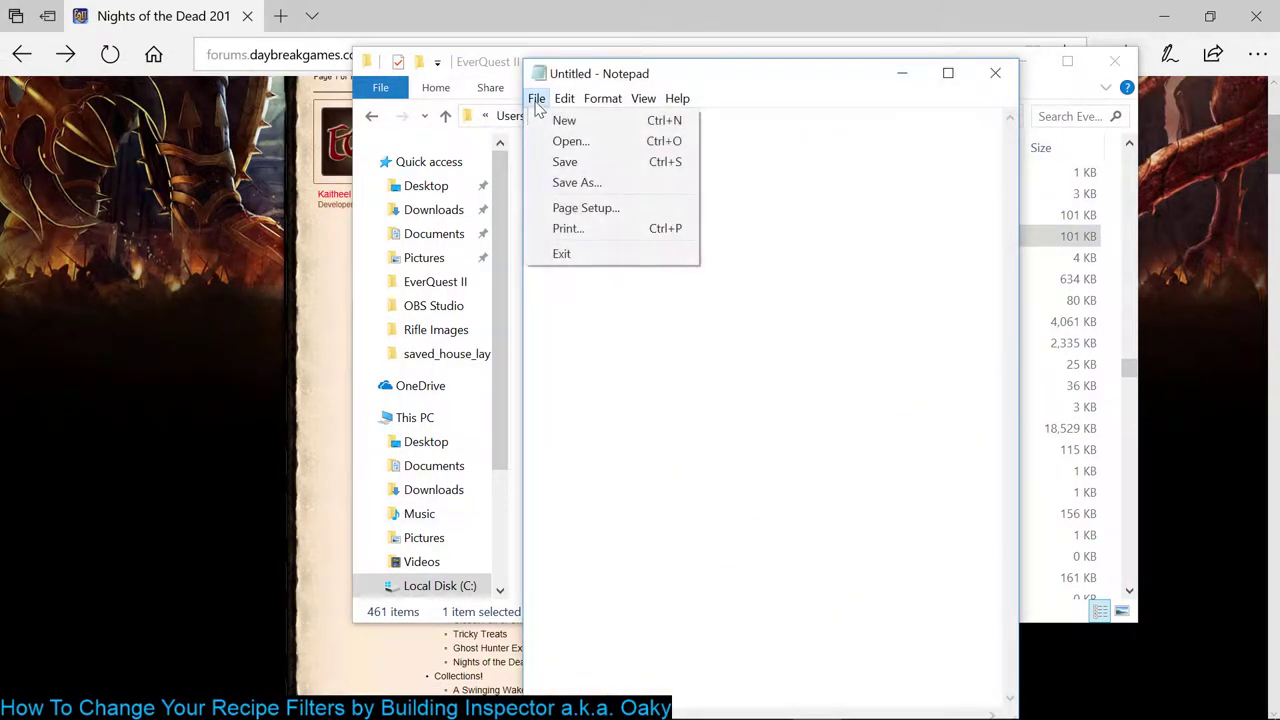
{"action": "left_click", "coordinate": [572, 140]}
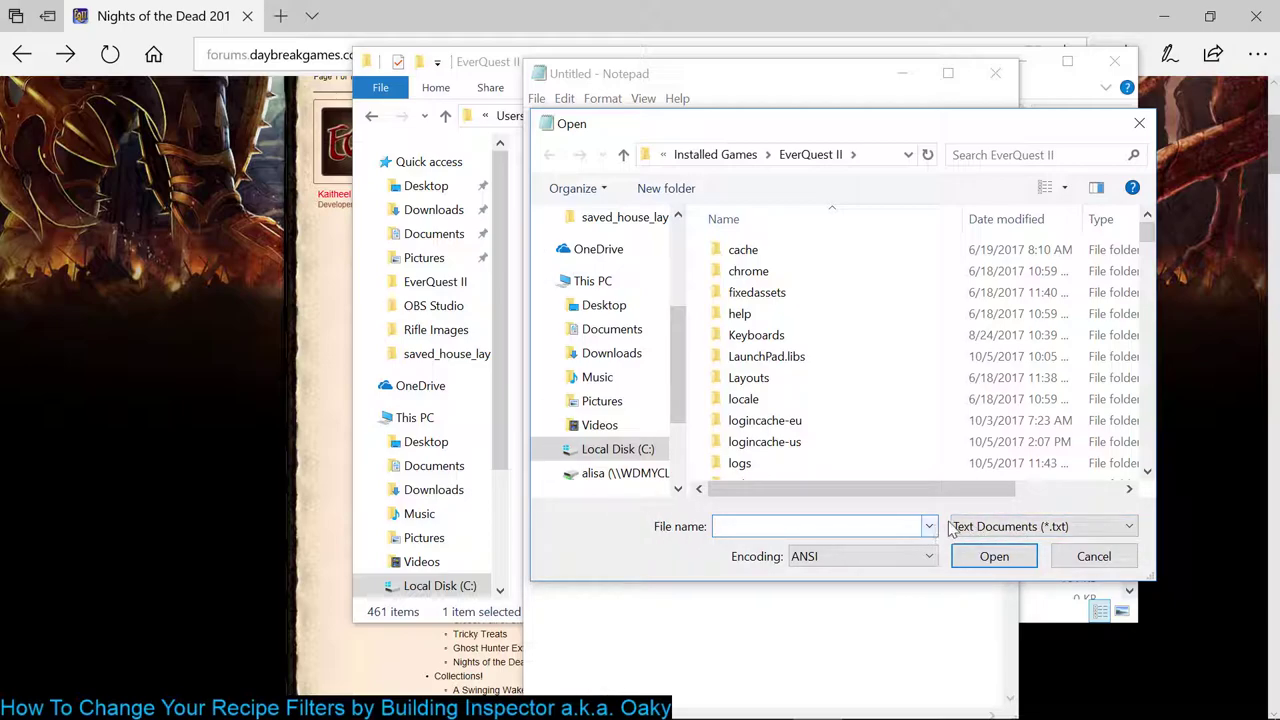
{"action": "left_click", "coordinate": [987, 526]}
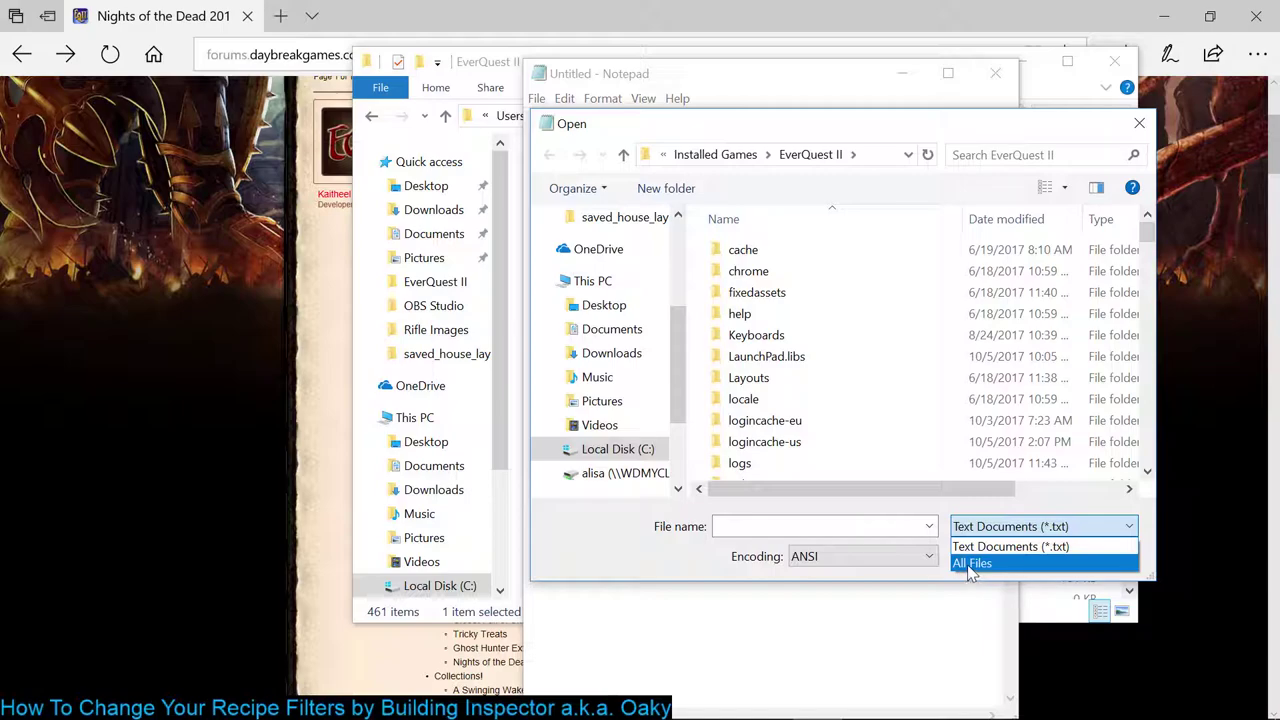
{"action": "left_click", "coordinate": [970, 563]}
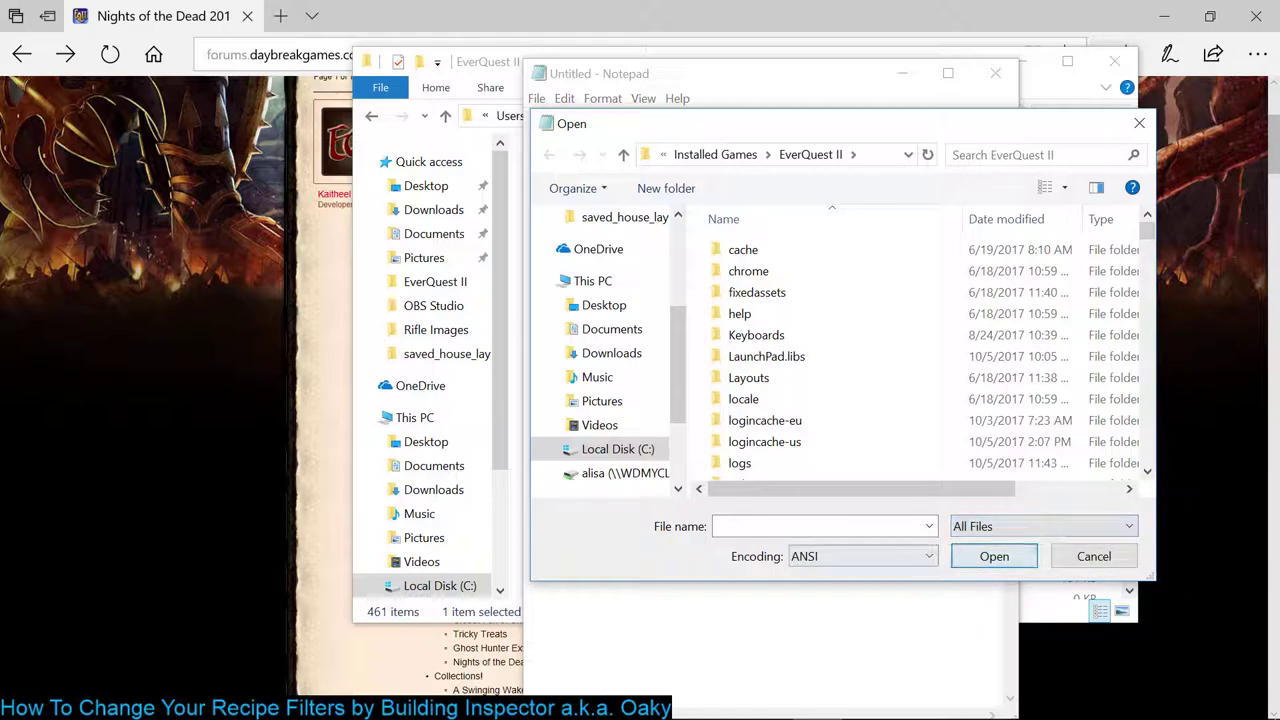
Step: Go to C:\Users\Public\Daybreak Game Company\Installed Games\EverQuest II in the Open dialog
{"action": "left_click", "coordinate": [636, 455]}
{"action": "double_click", "coordinate": [766, 333]}
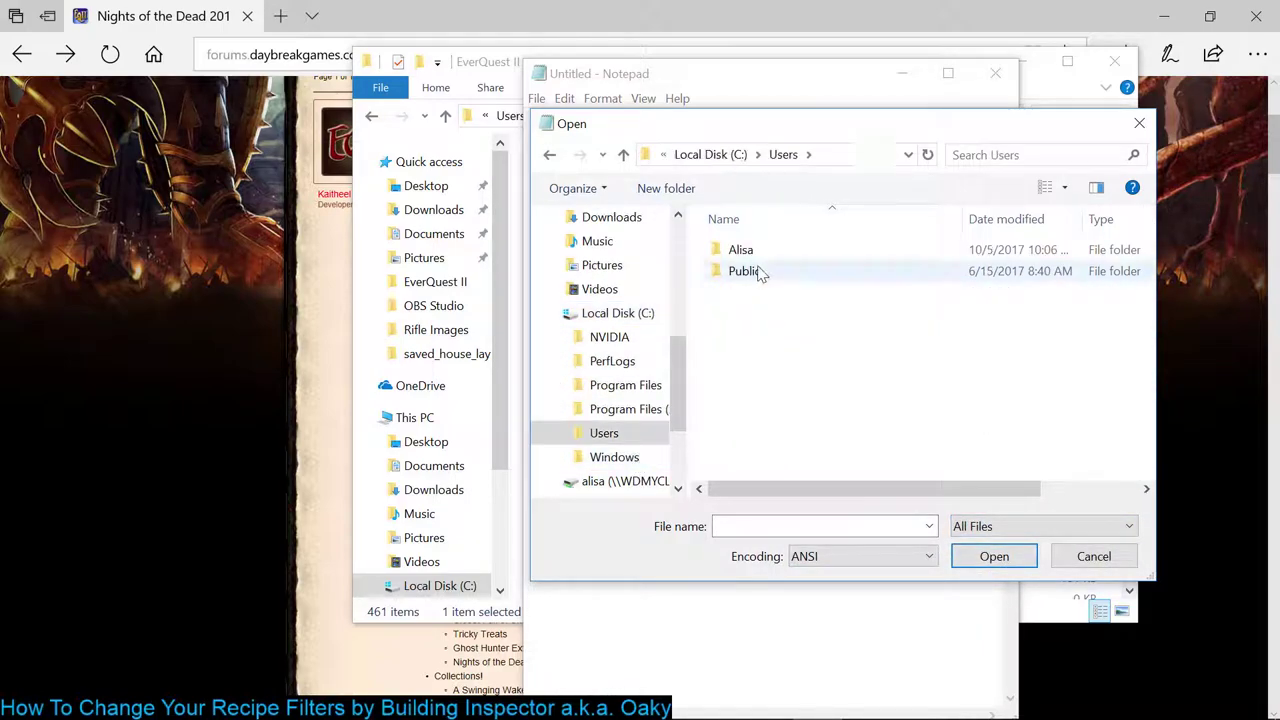
{"action": "double_click", "coordinate": [758, 274]}
{"action": "double_click", "coordinate": [766, 271]}
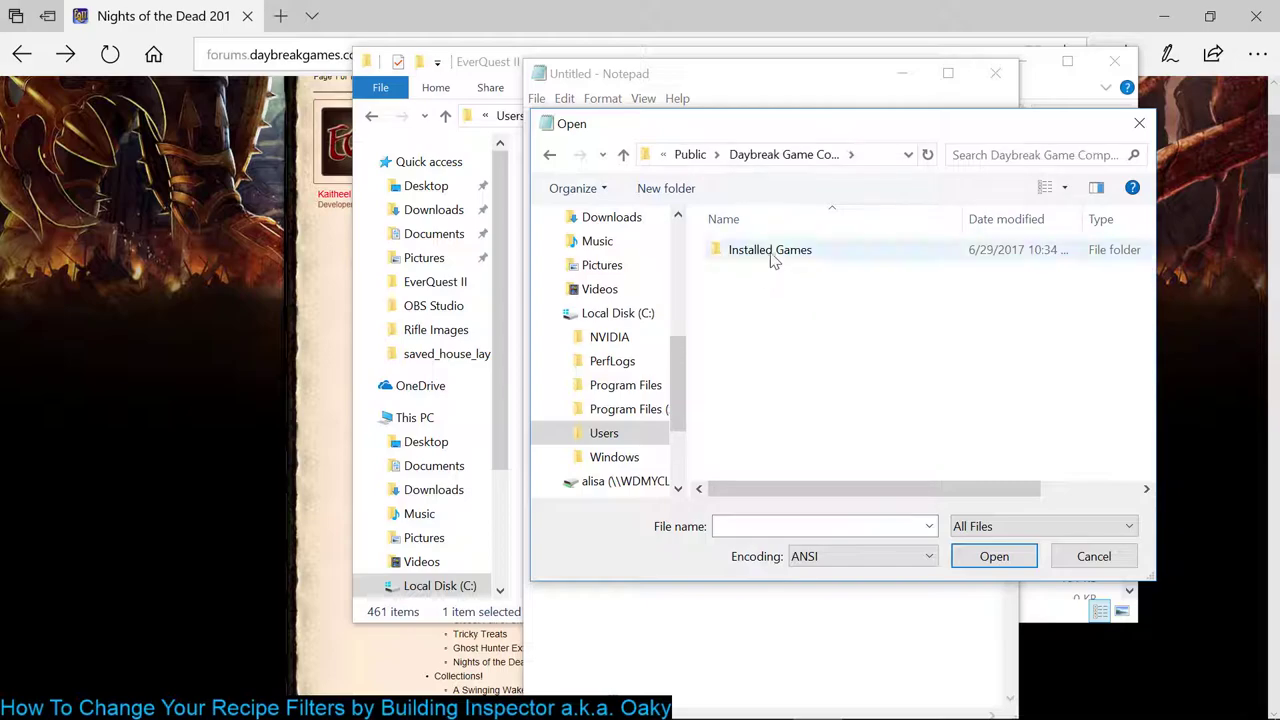
{"action": "double_click", "coordinate": [771, 252]}
{"action": "double_click", "coordinate": [772, 254]}
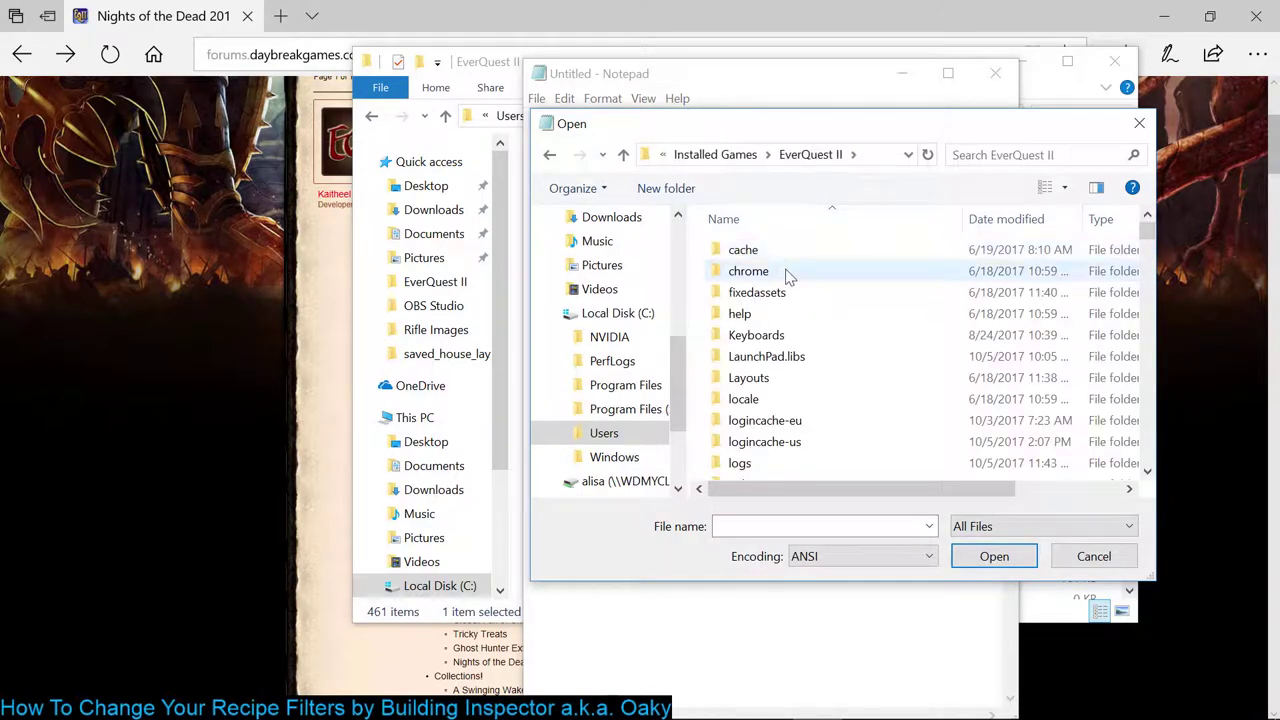
Step: Find and open the original eq2_recipe_filter.vdl, and maximize the Notepad window
{"action": "scroll", "coordinate": [840, 318], "scroll_direction": "down", "scroll_amount": 4}
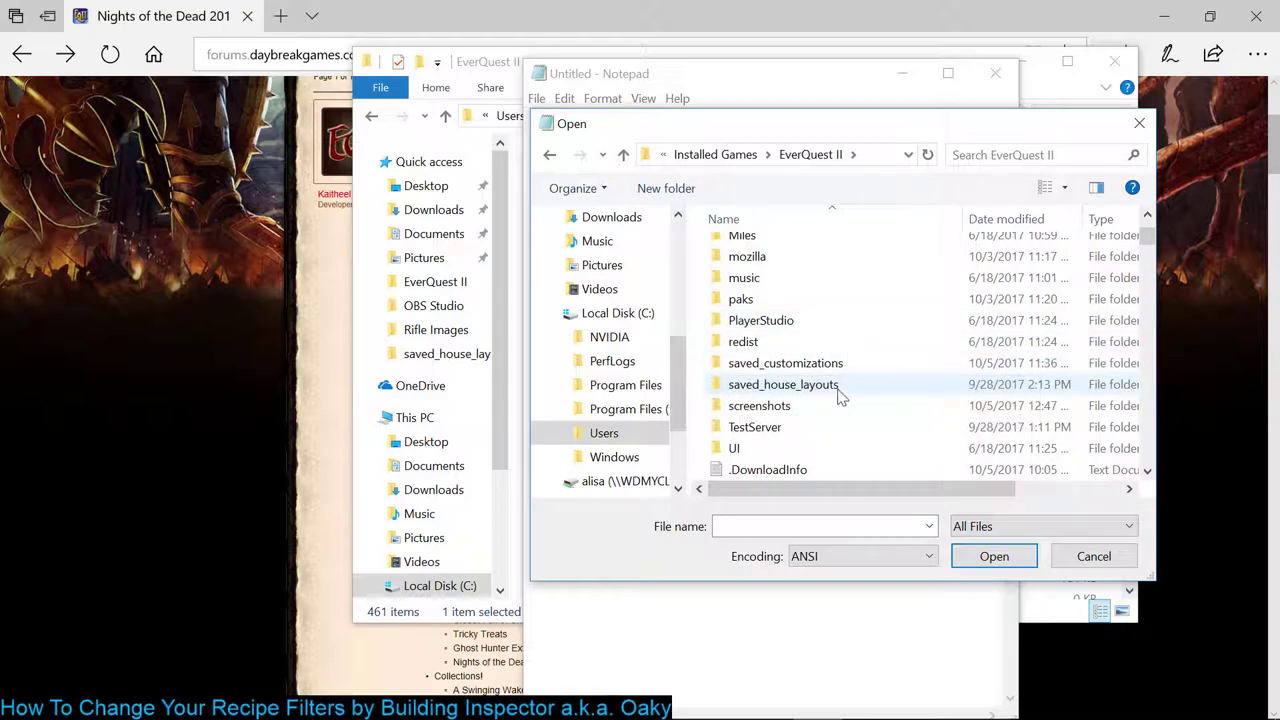
{"action": "scroll", "coordinate": [912, 340], "scroll_direction": "down", "scroll_amount": 4}
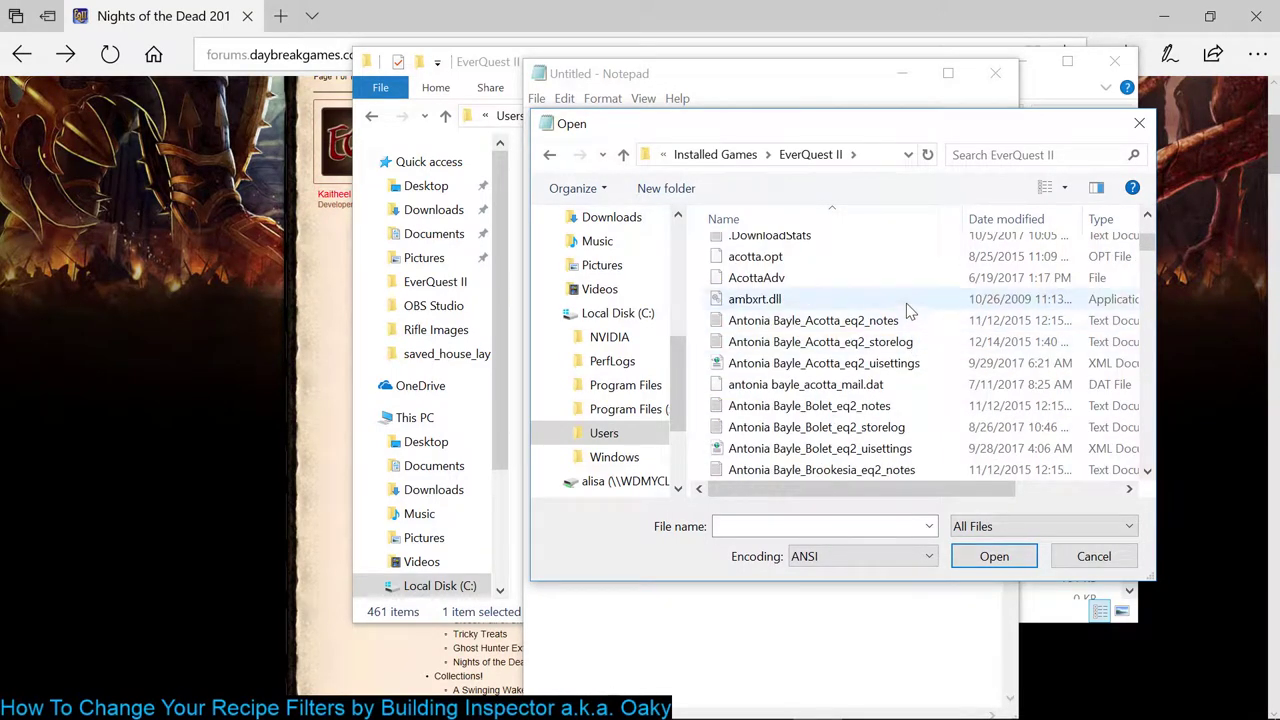
{"action": "scroll", "coordinate": [906, 310], "scroll_direction": "down", "scroll_amount": 15}
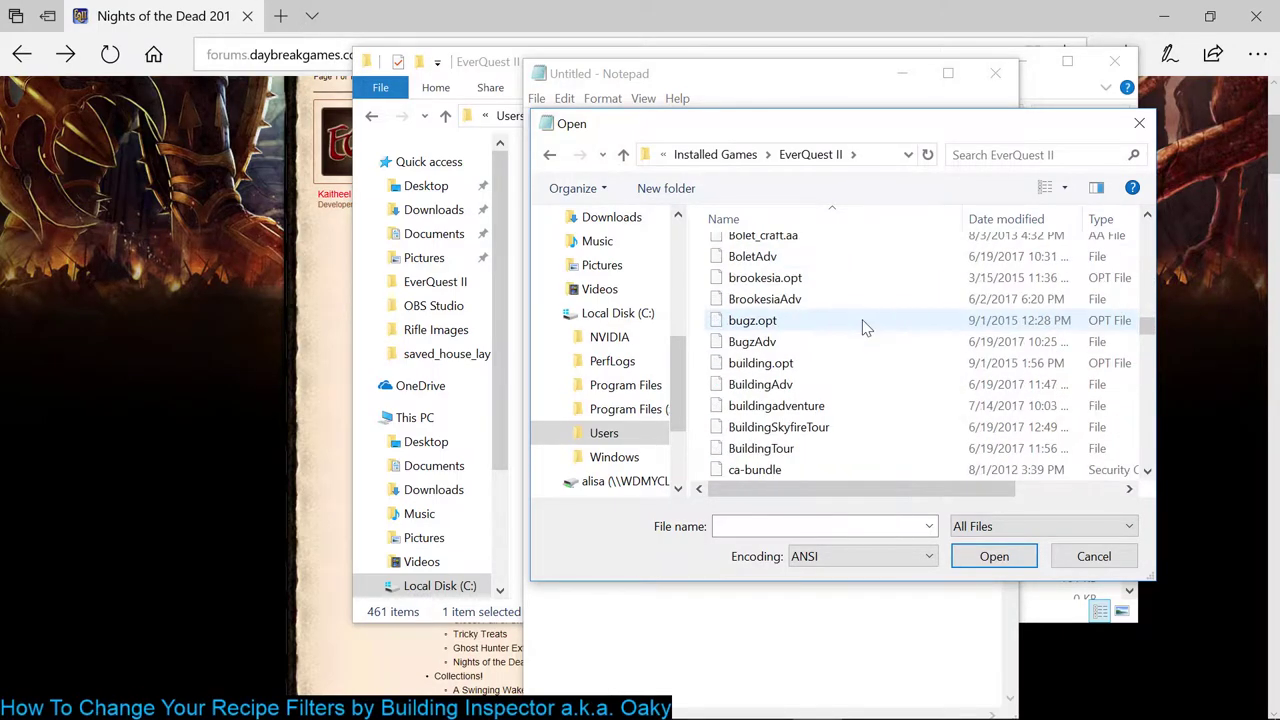
{"action": "scroll", "coordinate": [864, 330], "scroll_direction": "down", "scroll_amount": 10}
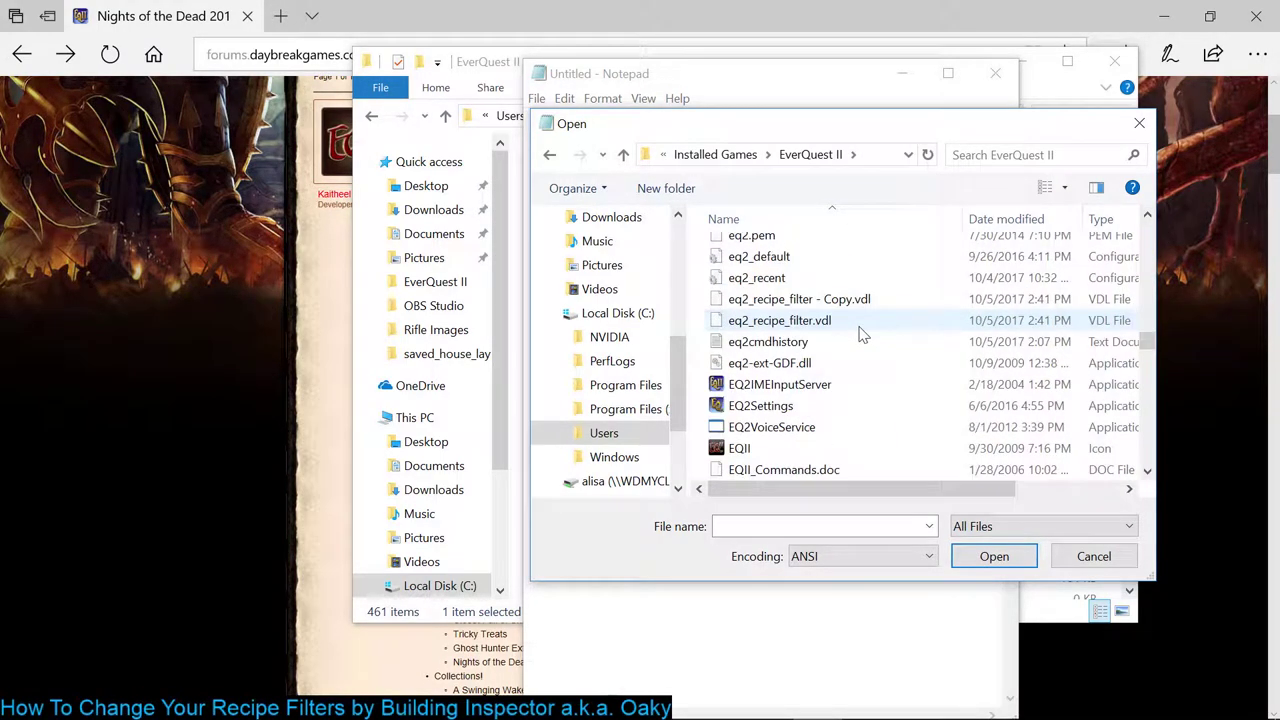
{"action": "left_click", "coordinate": [788, 322]}
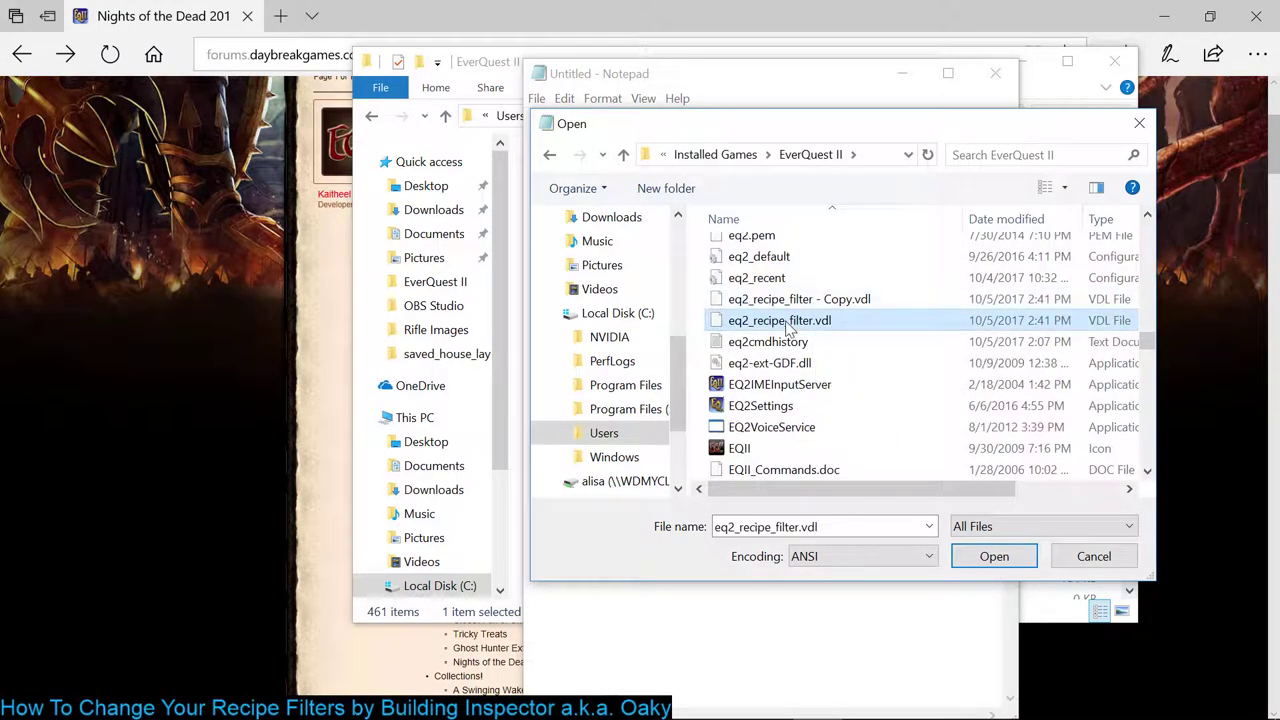
{"action": "left_click", "coordinate": [995, 557]}
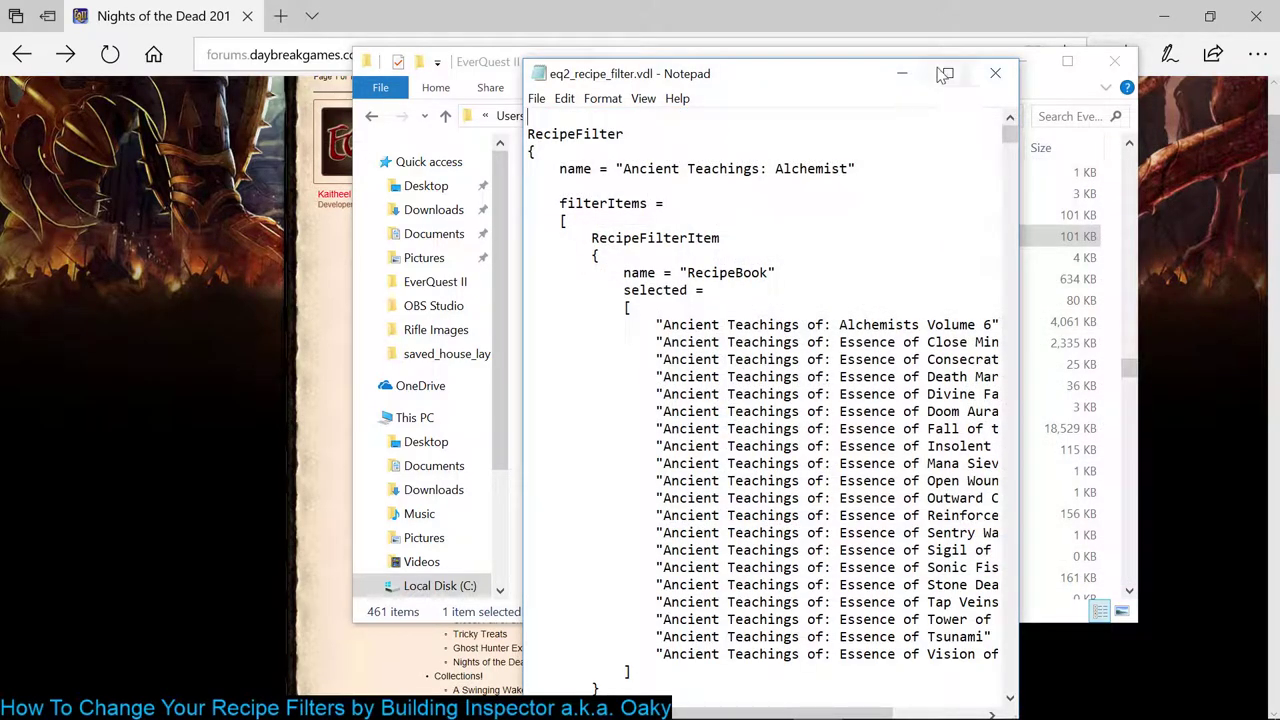
{"action": "left_click", "coordinate": [944, 75]}
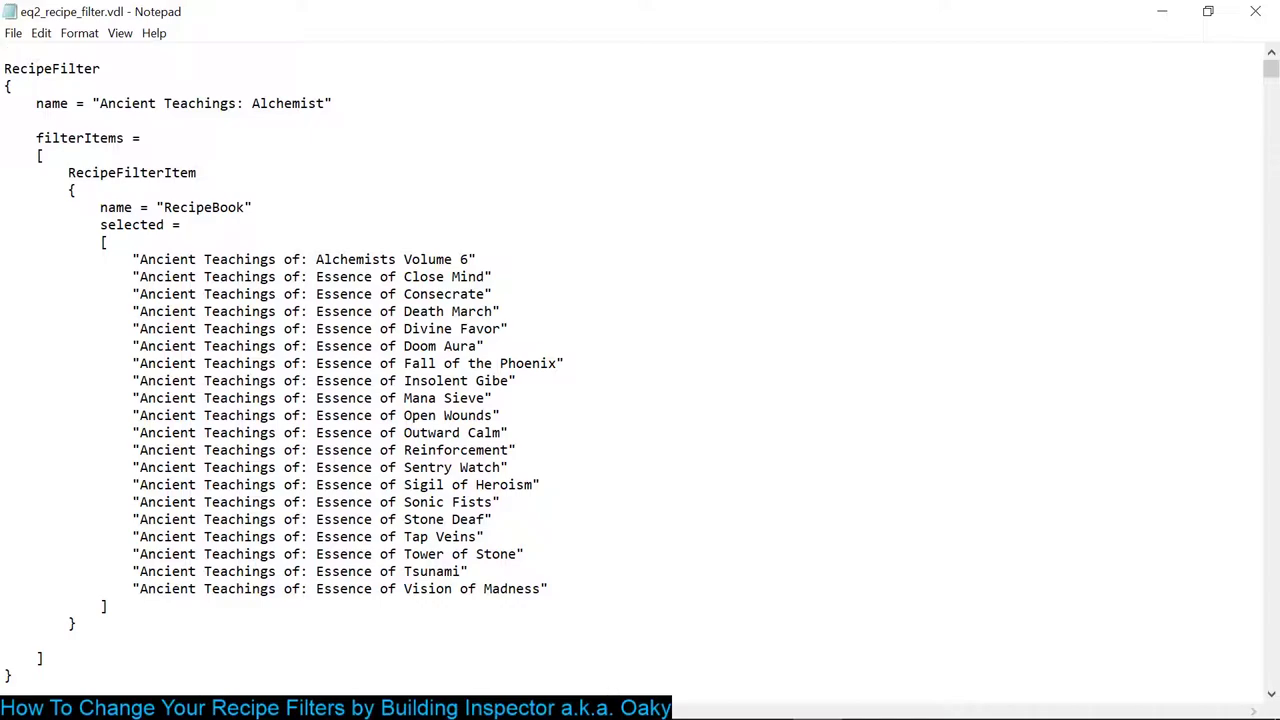
Step: Examine the first filter block, highlighting its RecipeFilter heading and checking its name line
{"action": "key", "text": "Down"}
{"action": "key", "text": "shift+Right"}
{"action": "key", "text": "shift+Right"}
{"action": "key", "text": "shift+Right"}
{"action": "key", "text": "shift+Right"}
{"action": "key", "text": "shift+Right"}
{"action": "key", "text": "shift+Right"}
{"action": "key", "text": "shift+Right"}
{"action": "key", "text": "shift+Right"}
{"action": "key", "text": "shift+Right"}
{"action": "key", "text": "shift+Right"}
{"action": "key", "text": "shift+Right"}
{"action": "key", "text": "shift+Right"}
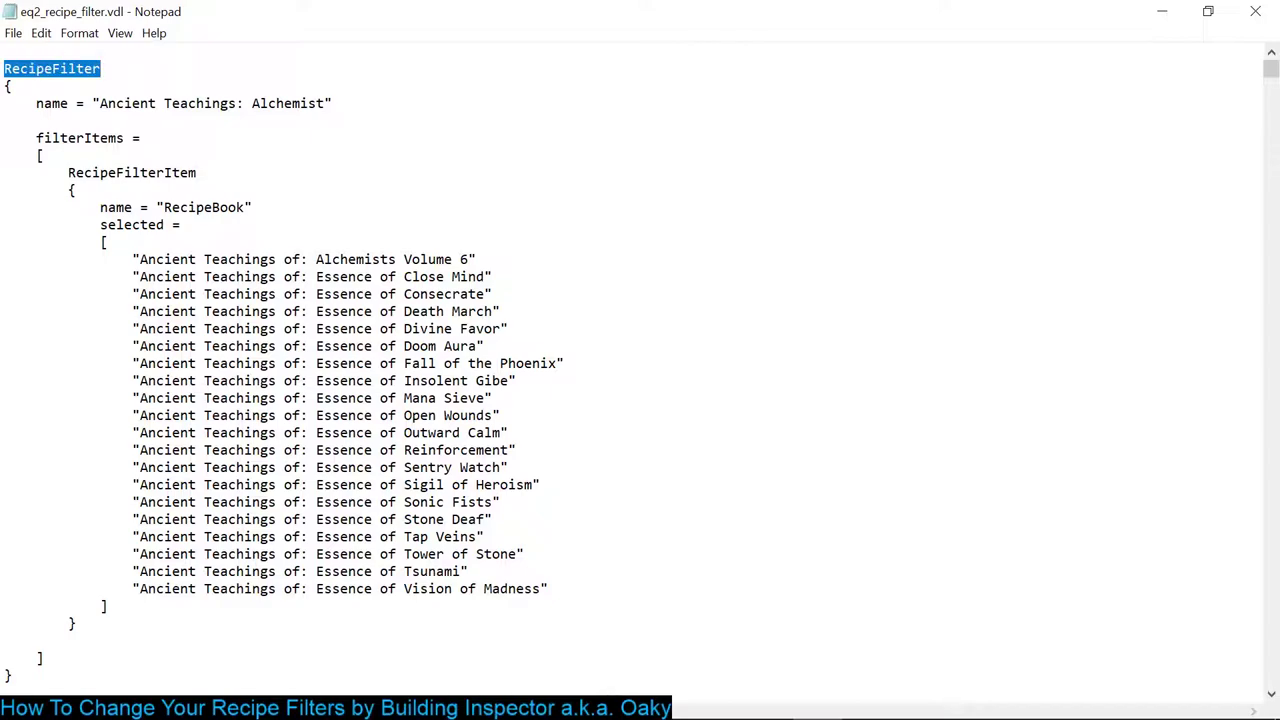
{"action": "left_click", "coordinate": [140, 103]}
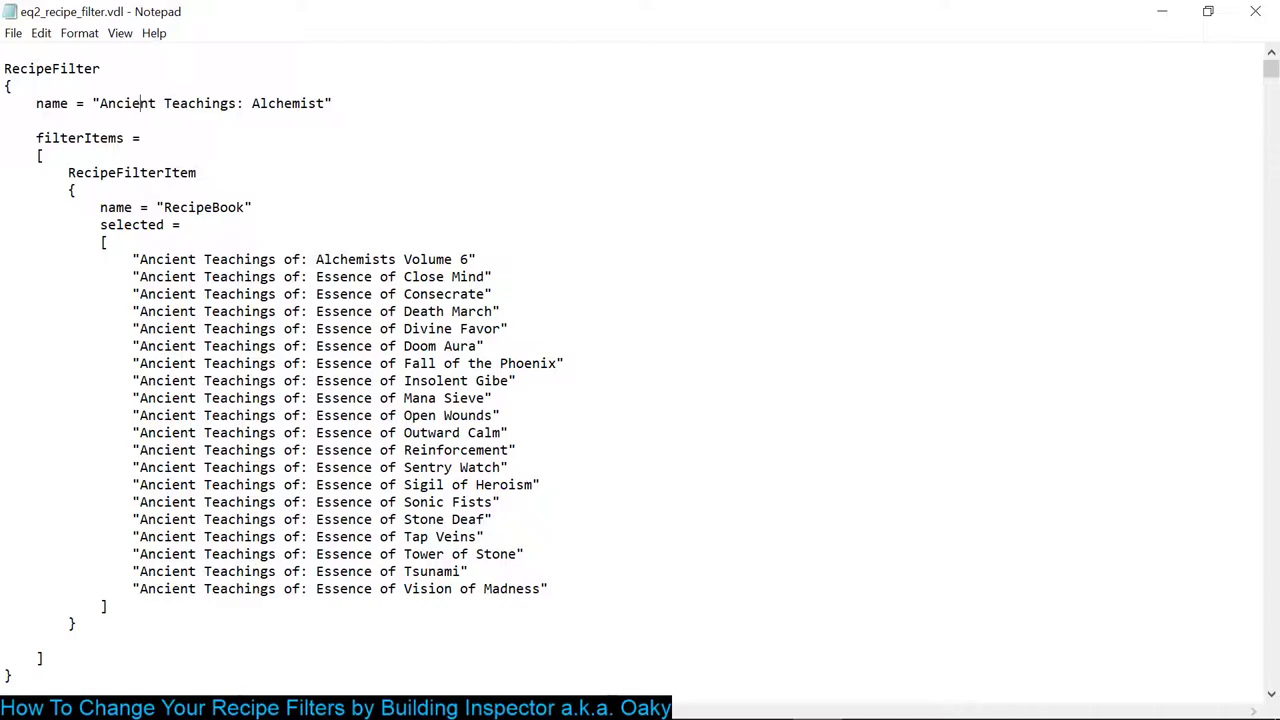
{"action": "left_click", "coordinate": [284, 103]}
Step: Switch to EverQuest II and look through the Recipe Book's filter list up to its first entries
{"action": "key", "text": "alt+Tab"}
{"action": "key", "text": "alt+Tab"}
{"action": "key", "text": "alt+Tab"}
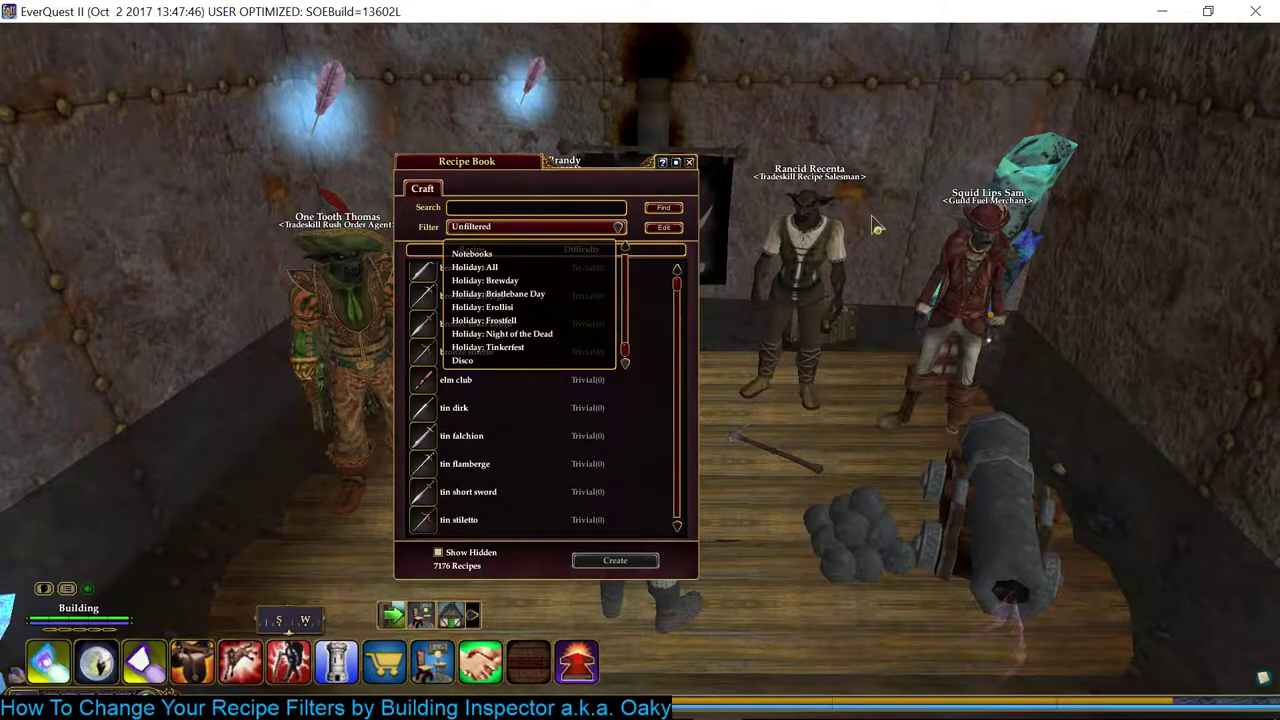
{"action": "left_click_drag", "start_coordinate": [623, 352], "coordinate": [614, 228]}
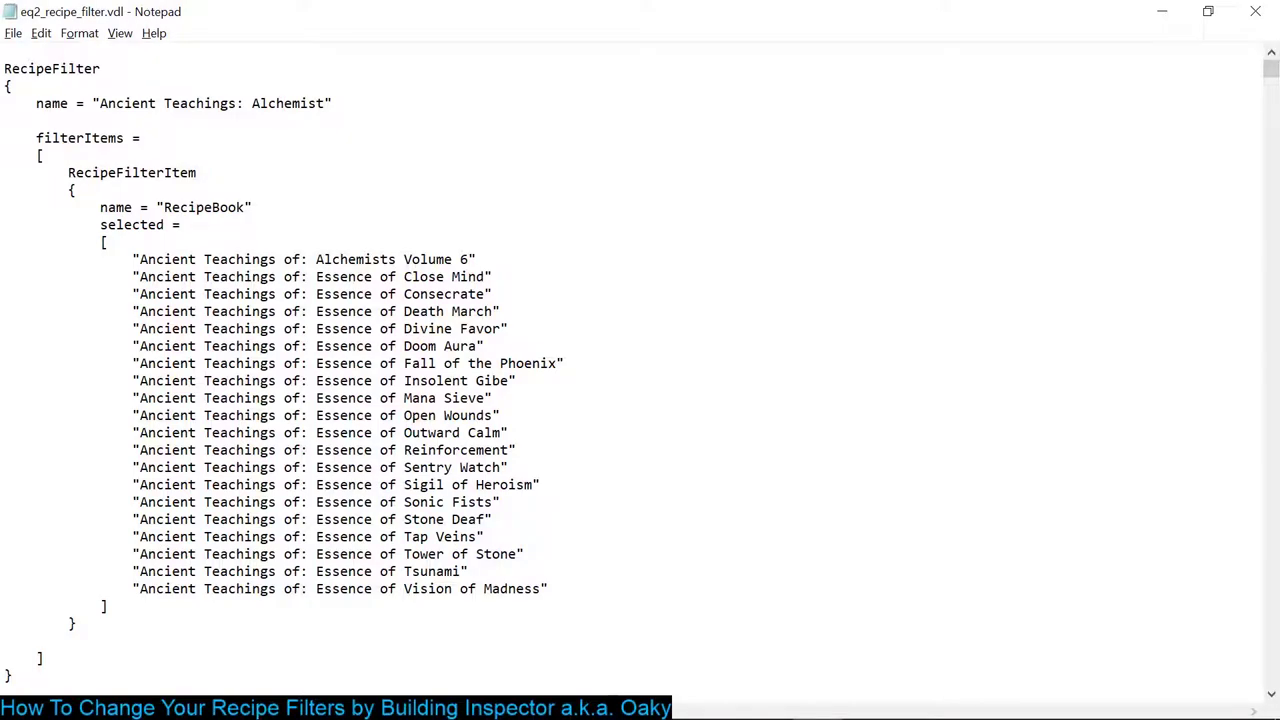
Step: Return to Notepad and look through the recipe filter blocks down to the Disco filter at the file's end
{"action": "scroll", "coordinate": [640, 370], "scroll_direction": "down", "scroll_amount": 4}
{"action": "scroll", "coordinate": [640, 370], "scroll_direction": "down", "scroll_amount": 20}
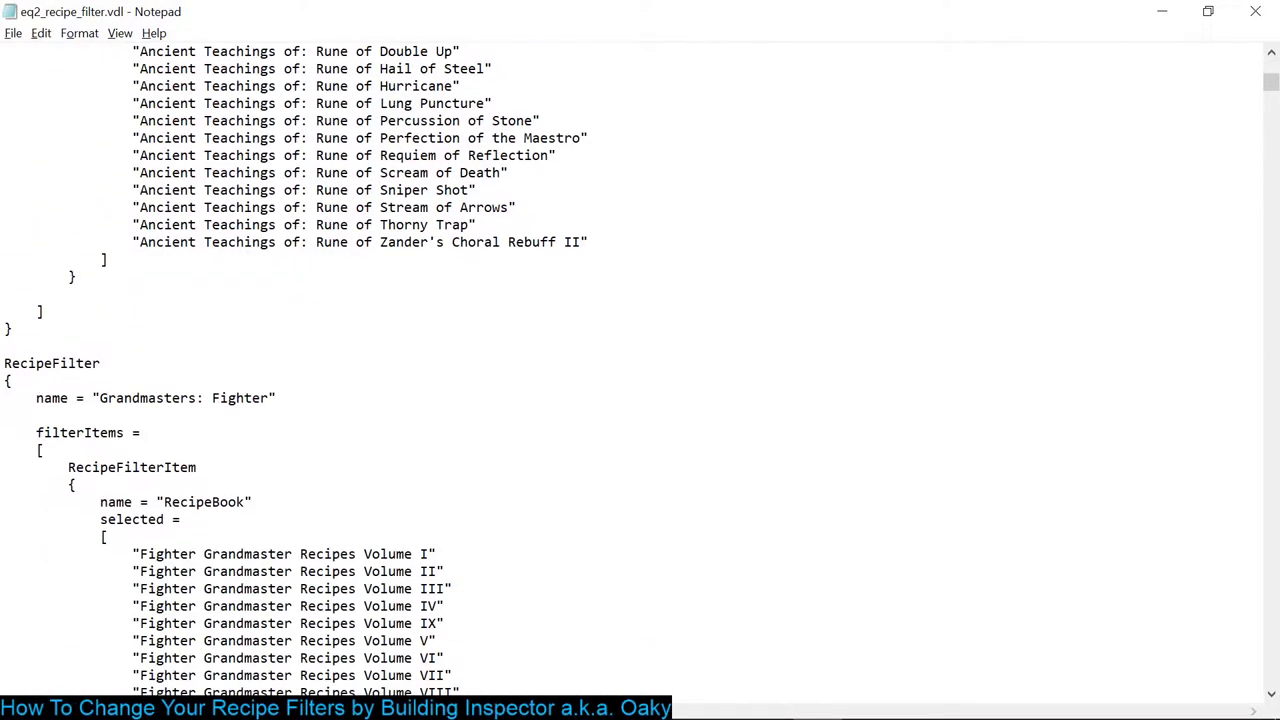
{"action": "scroll", "coordinate": [640, 370], "scroll_direction": "down", "scroll_amount": 20}
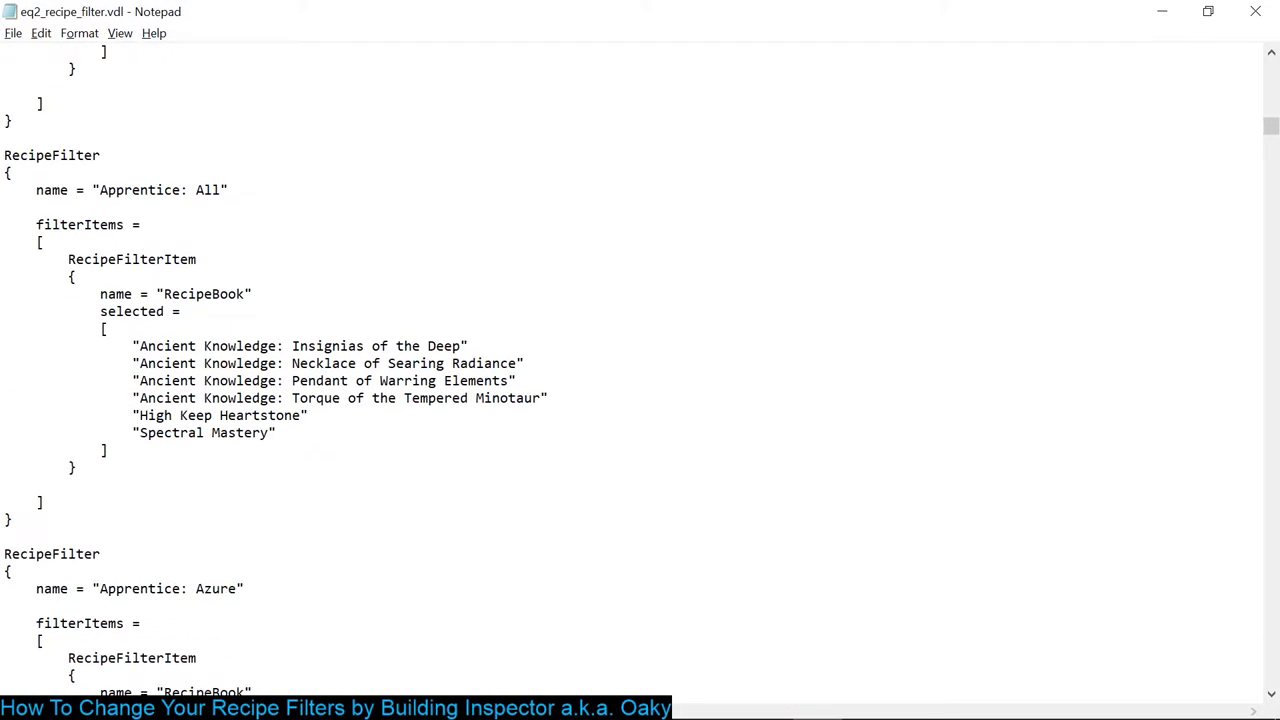
{"action": "scroll", "coordinate": [640, 370], "scroll_direction": "down", "scroll_amount": 20}
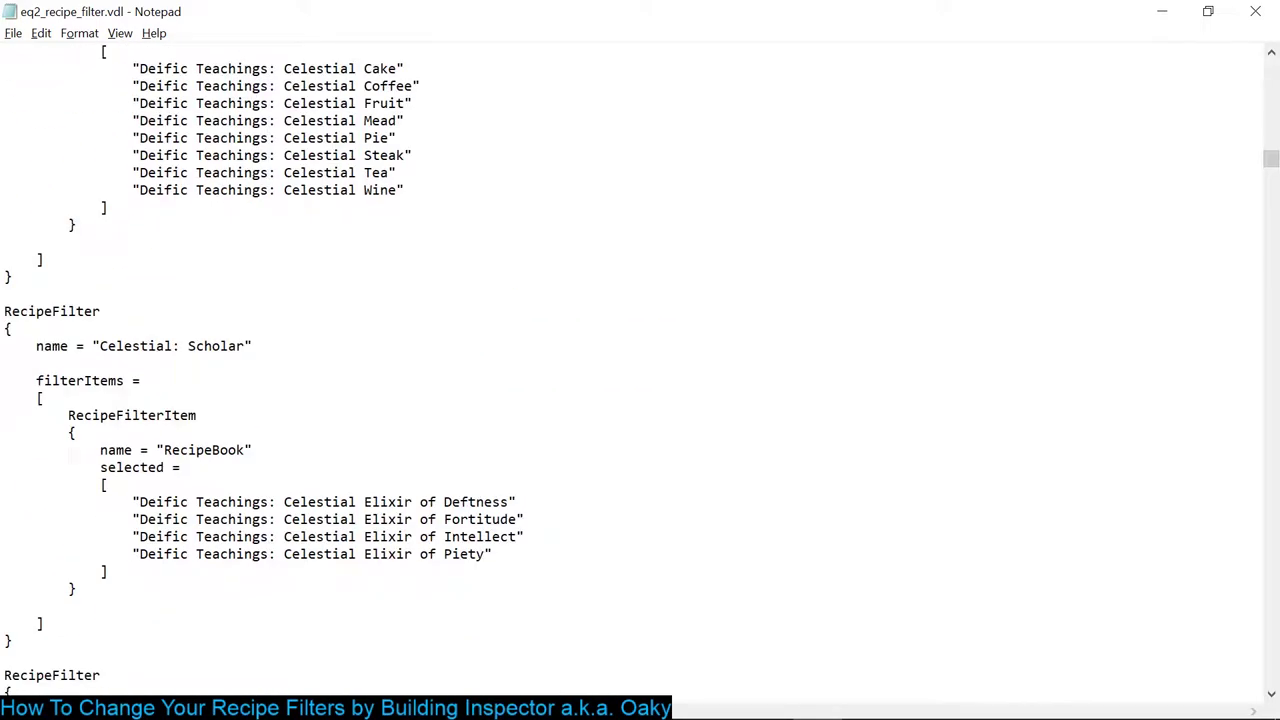
{"action": "scroll", "coordinate": [640, 370], "scroll_direction": "down", "scroll_amount": 20}
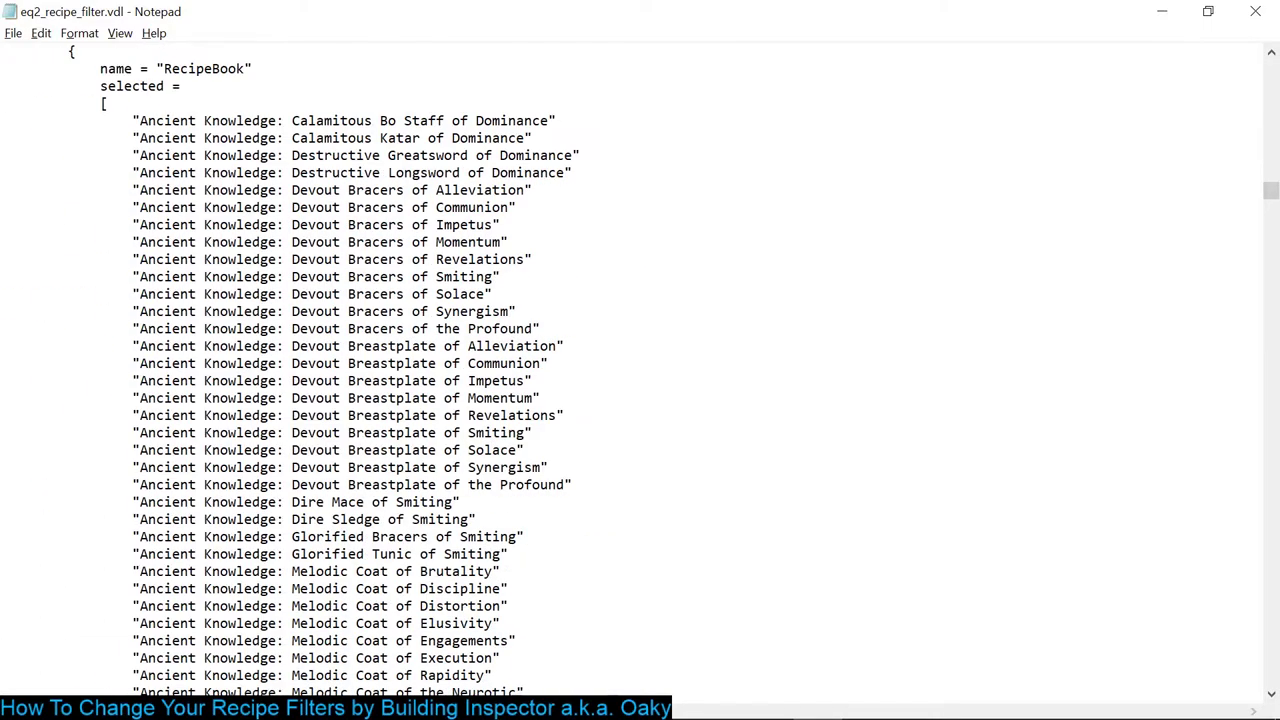
{"action": "left_click_drag", "start_coordinate": [1271, 195], "coordinate": [1271, 678]}
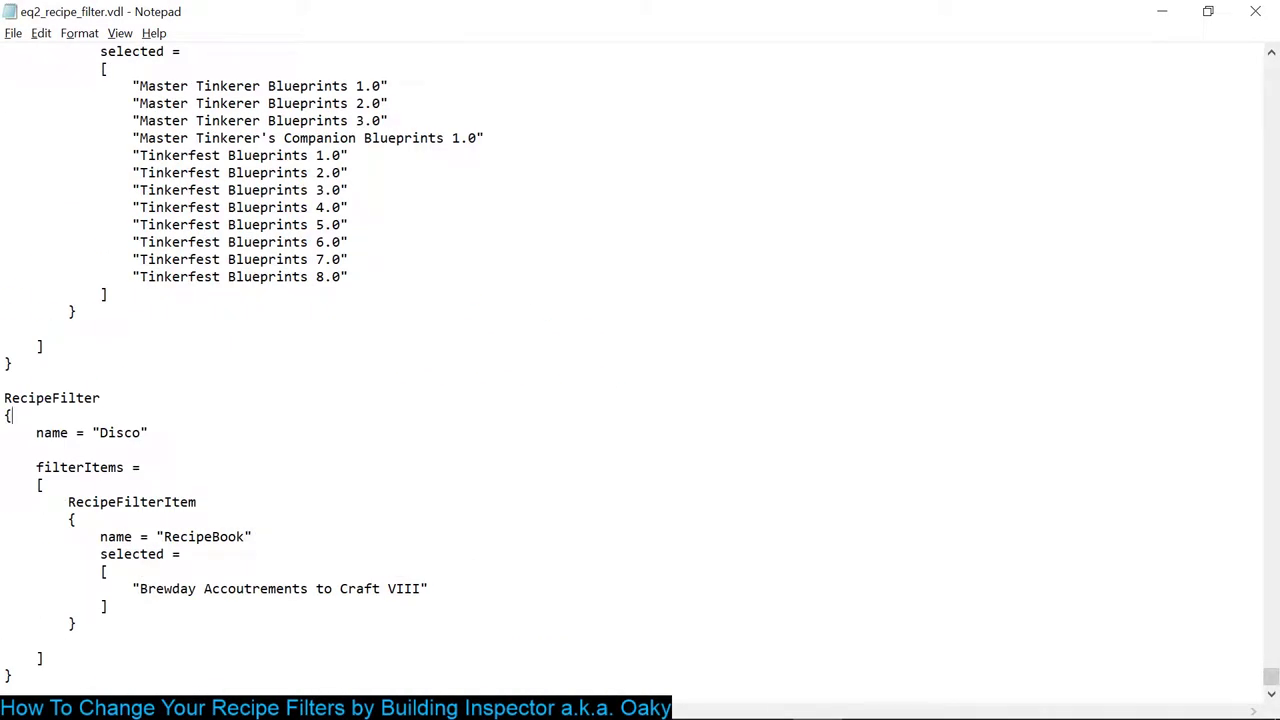
{"action": "left_click", "coordinate": [356, 589]}
Step: Switch to EverQuest II, open the Recipe Book's filter for editing and name it Disco
{"action": "key", "text": "alt+Tab"}
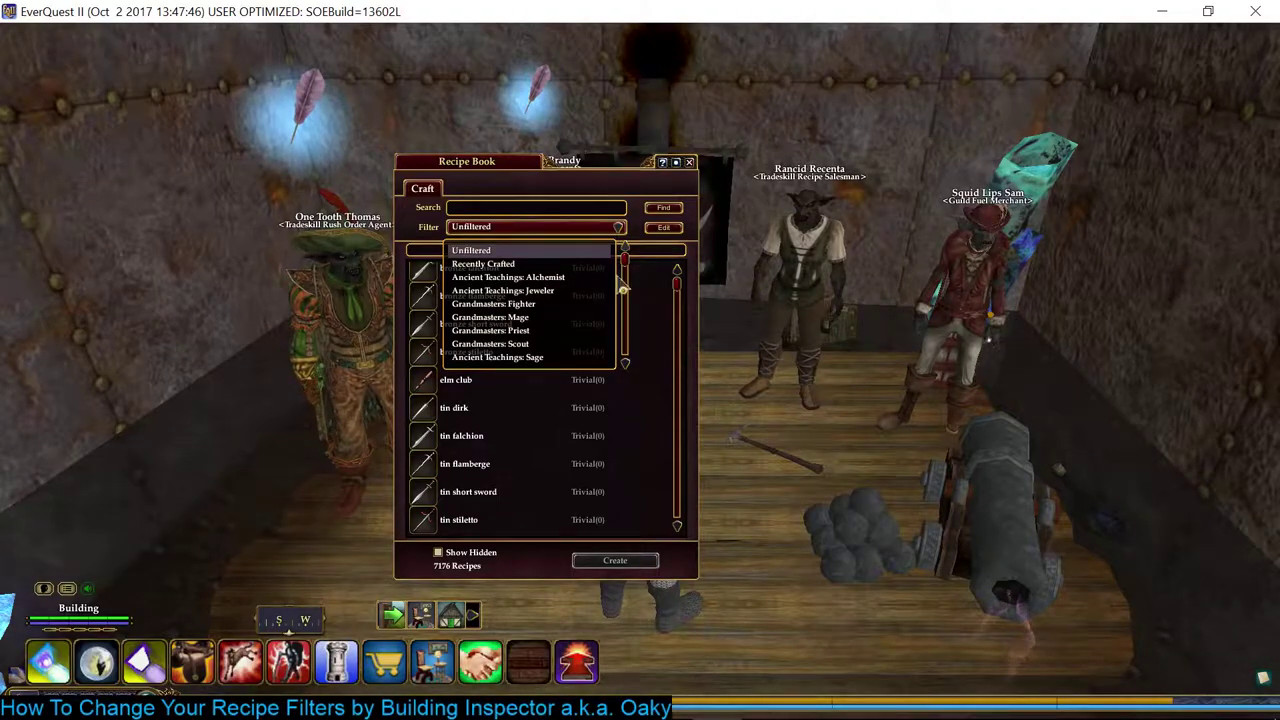
{"action": "left_click", "coordinate": [674, 232]}
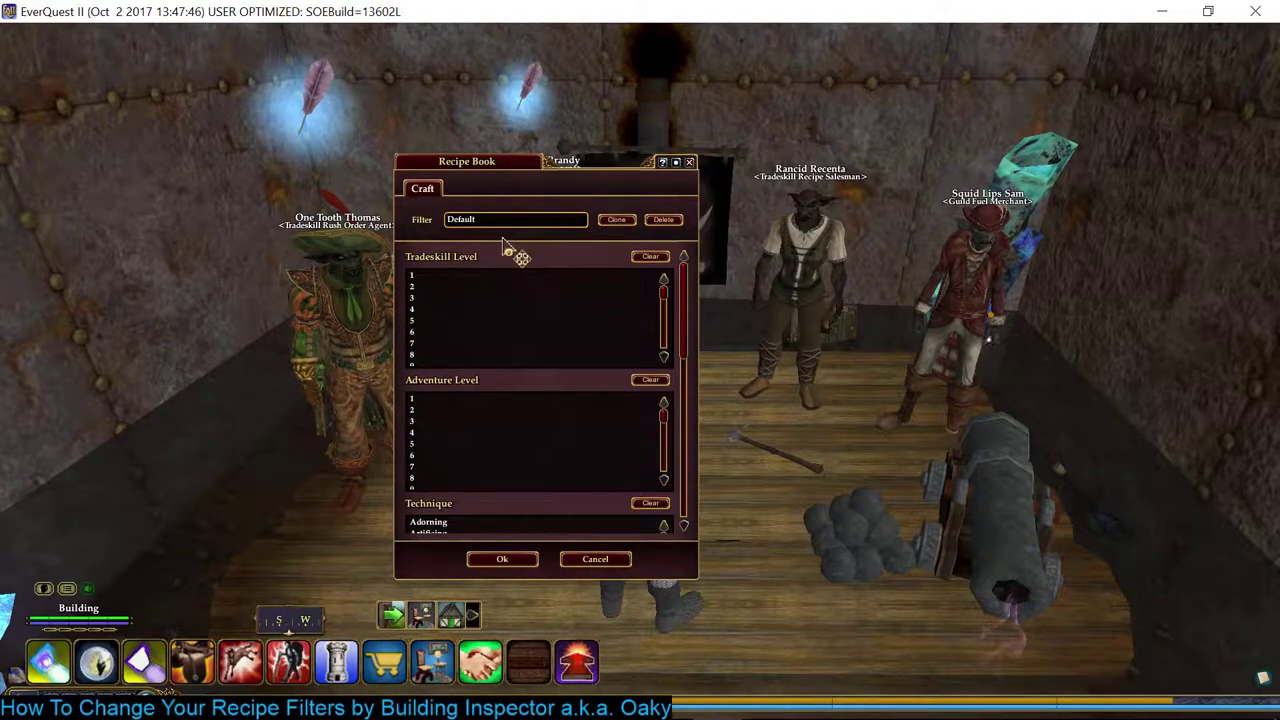
{"action": "key", "text": "BackSpace"}
{"action": "key", "text": "BackSpace"}
{"action": "key", "text": "BackSpace"}
{"action": "key", "text": "BackSpace"}
{"action": "key", "text": "BackSpace"}
{"action": "key", "text": "BackSpace"}
{"action": "key", "text": "BackSpace"}
{"action": "type", "text": "Disco"}
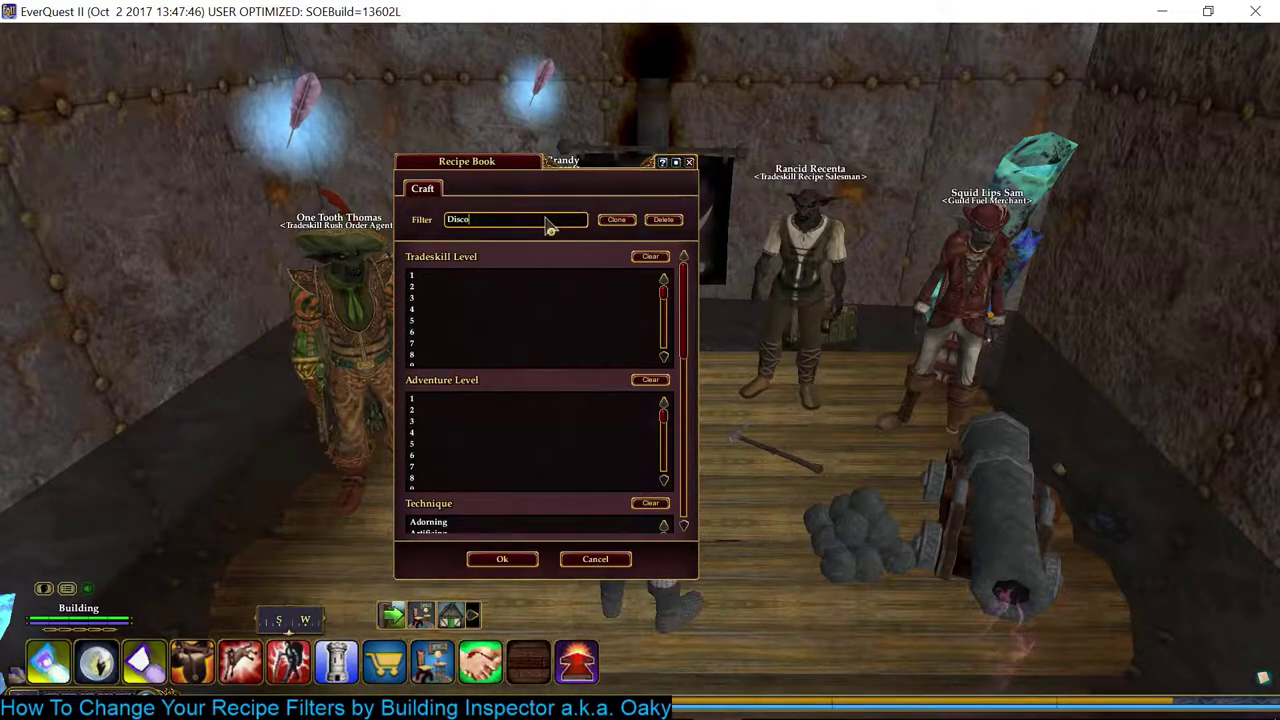
Step: Review the Disco filter's criteria from Tradeskill Level down to Recipe Book
{"action": "scroll", "coordinate": [450, 330], "scroll_direction": "down", "scroll_amount": 2}
{"action": "scroll", "coordinate": [432, 315], "scroll_direction": "up", "scroll_amount": 2}
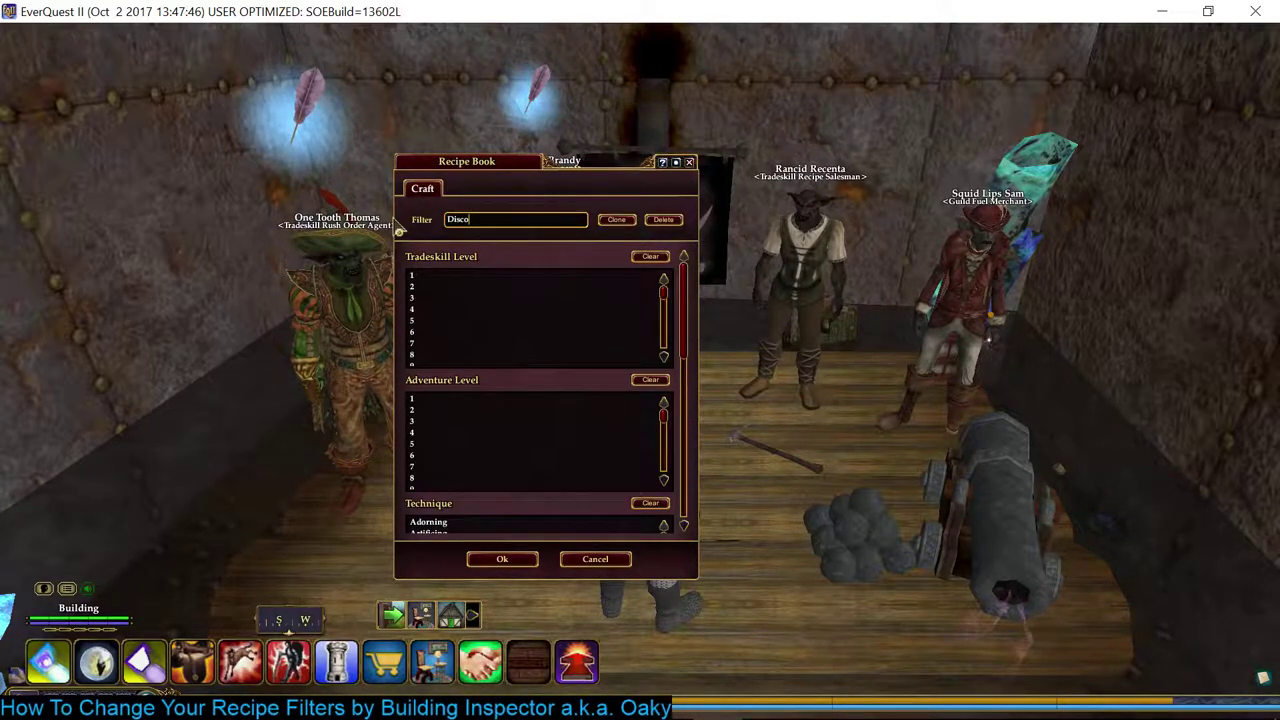
{"action": "scroll", "coordinate": [571, 428], "scroll_direction": "down", "scroll_amount": 3}
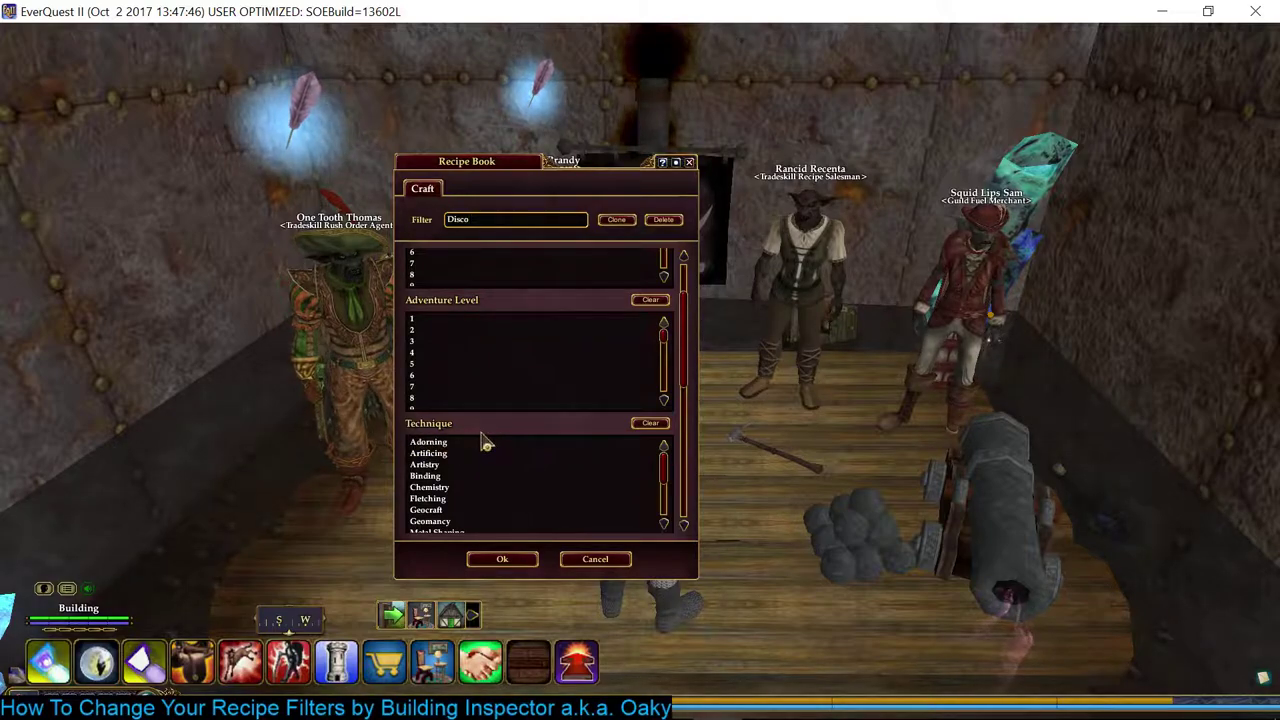
{"action": "scroll", "coordinate": [482, 438], "scroll_direction": "down", "scroll_amount": 5}
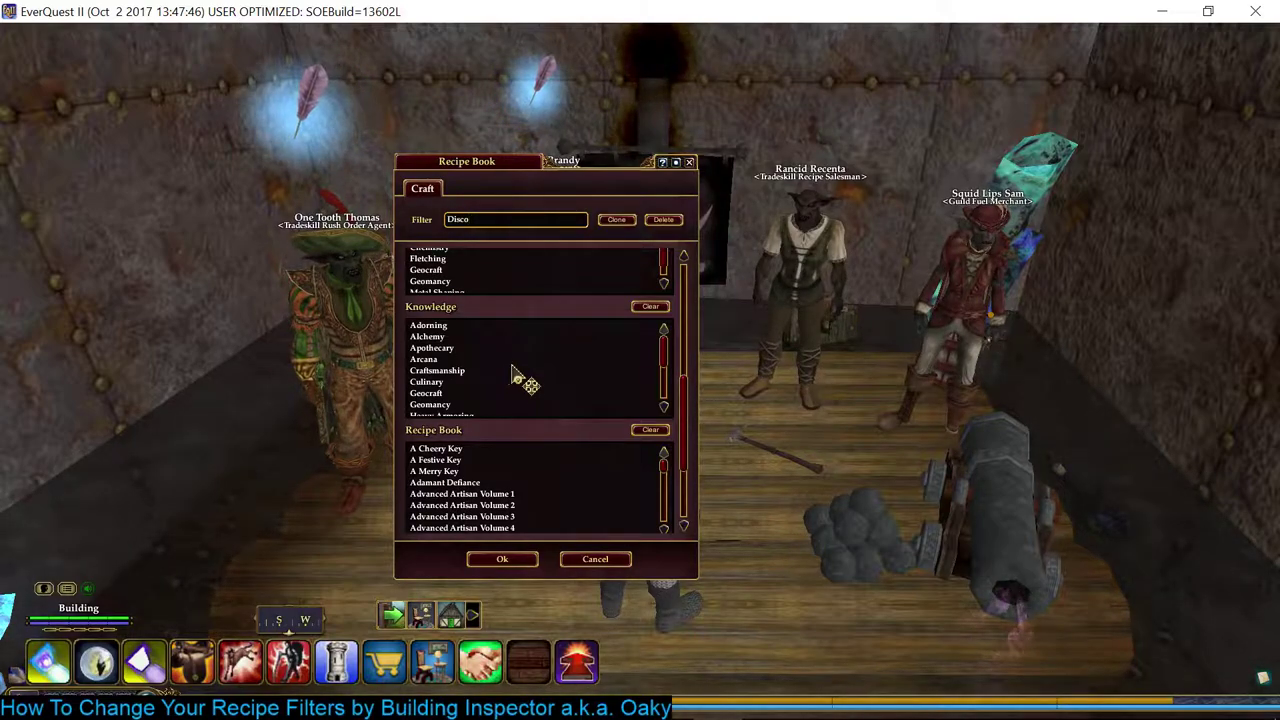
{"action": "scroll", "coordinate": [515, 390], "scroll_direction": "down", "scroll_amount": 3}
Step: Switch to Notepad and highlight the "Brewday Accoutrements to Craft VIII" entry in the Disco filter for comparison with earlier blocks
{"action": "key", "text": "alt+Tab"}
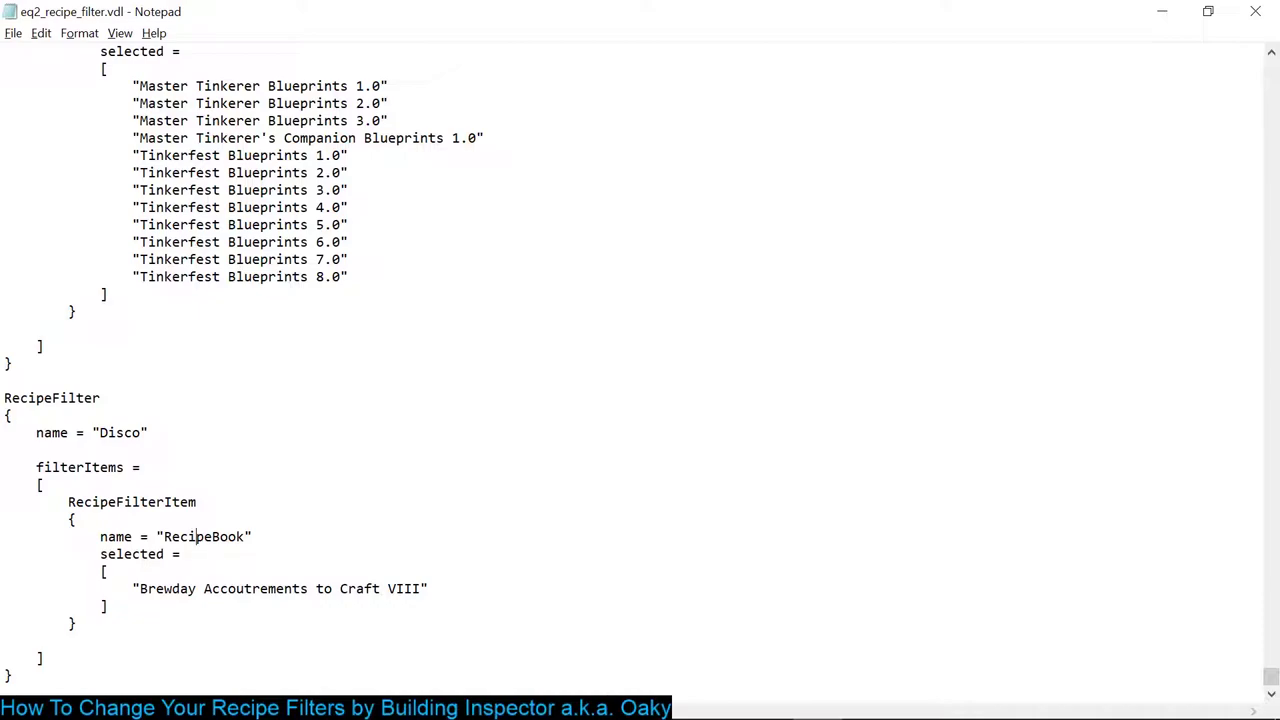
{"action": "left_click_drag", "start_coordinate": [422, 589], "coordinate": [140, 589]}
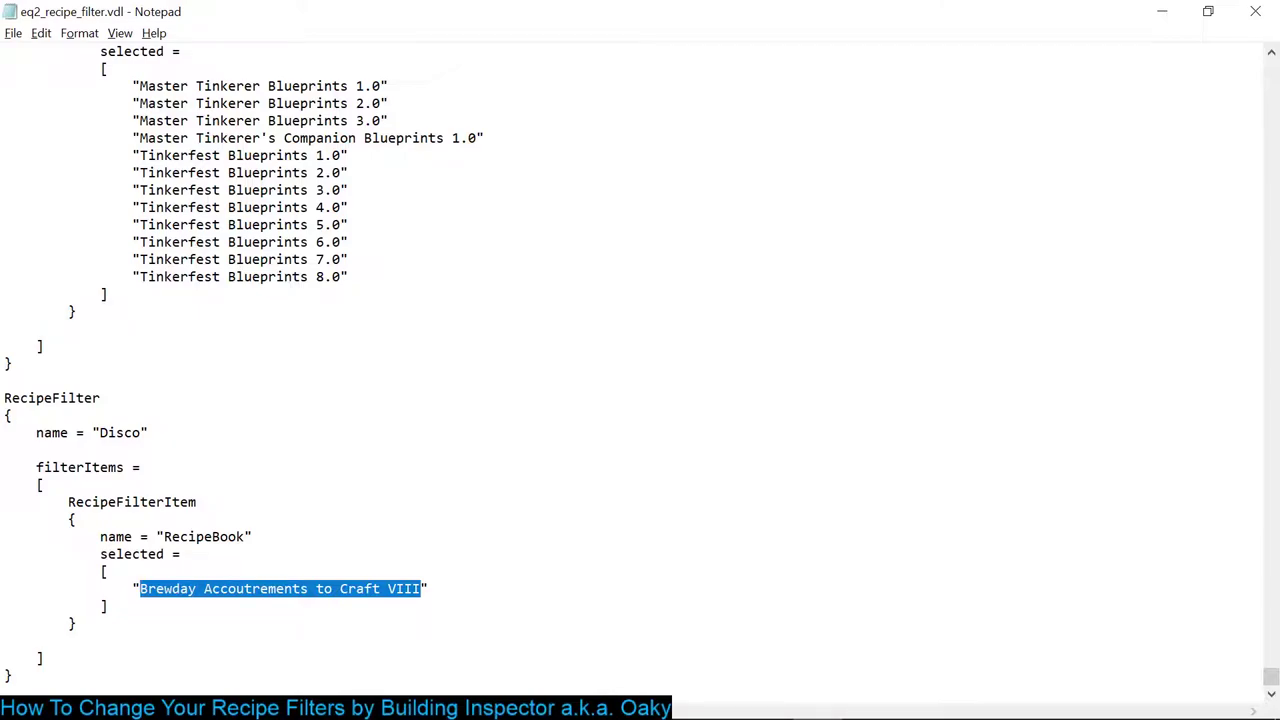
{"action": "scroll", "coordinate": [640, 360], "scroll_direction": "up", "scroll_amount": 10}
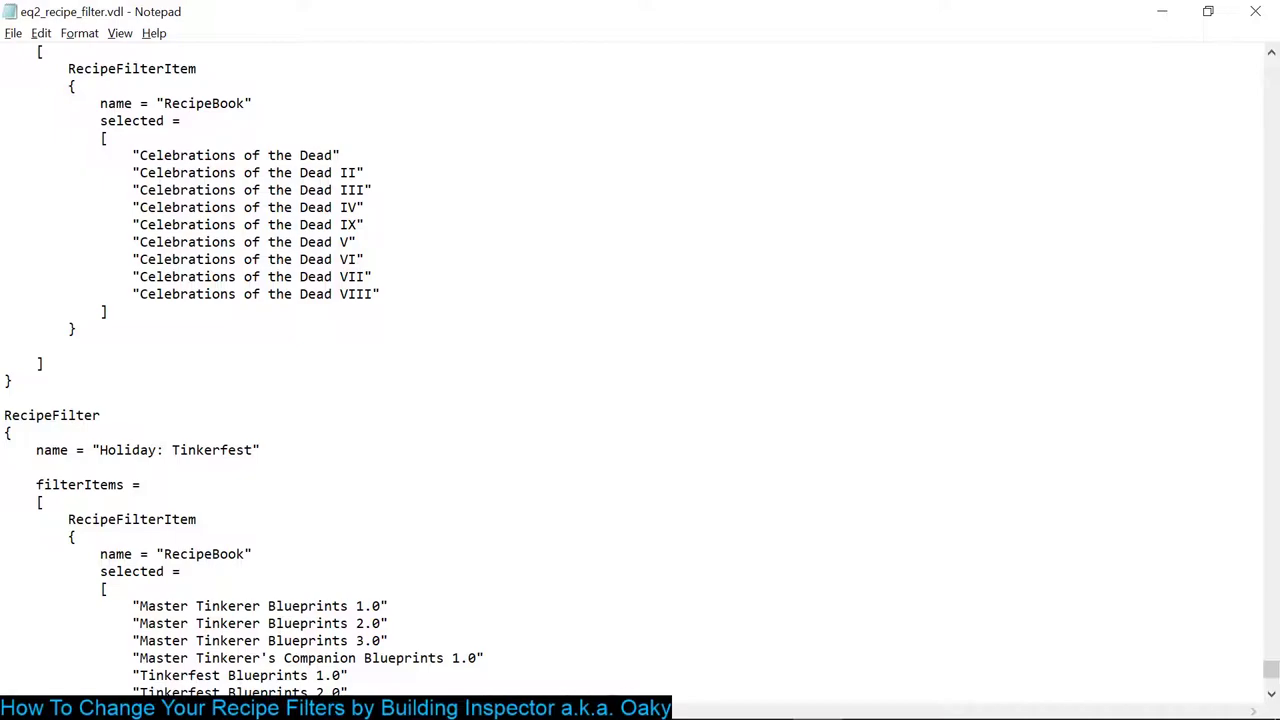
Step: Check the Nights of the Dead forum post in the browser for the new recipe book's name, then return to Notepad
{"action": "key", "text": "alt+Tab"}
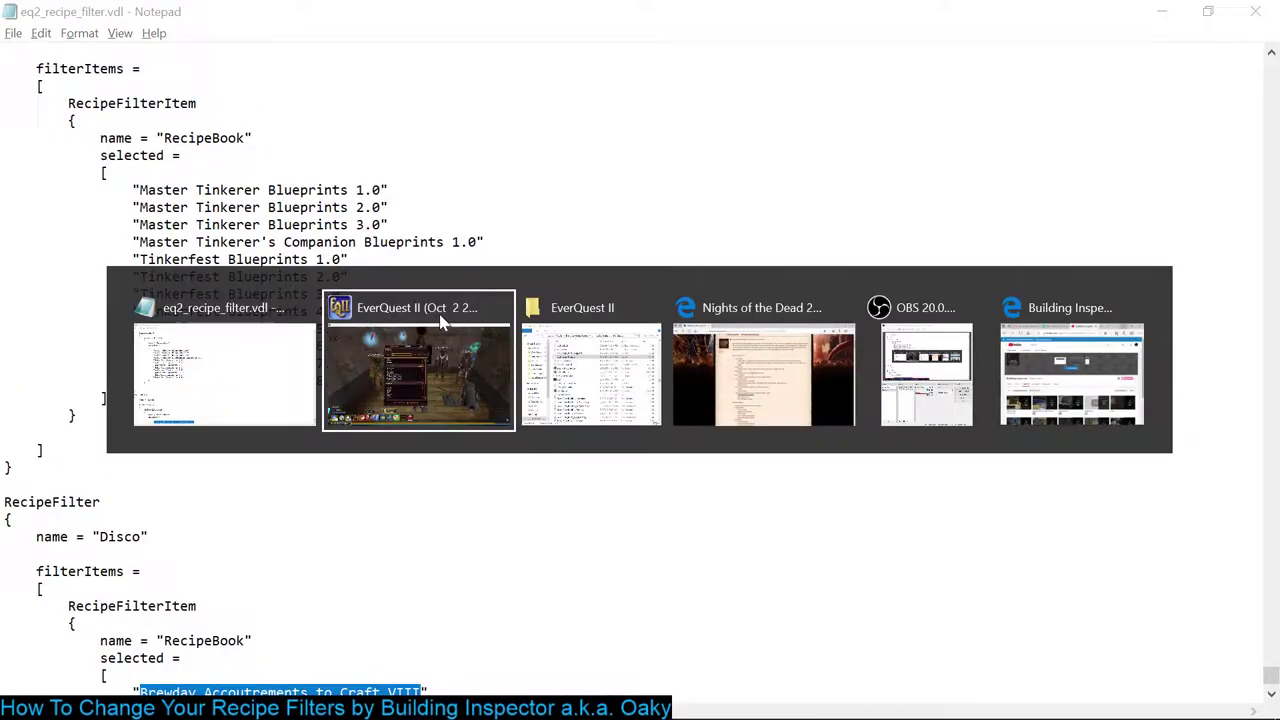
{"action": "key", "text": "Tab"}
{"action": "key", "text": "Tab"}
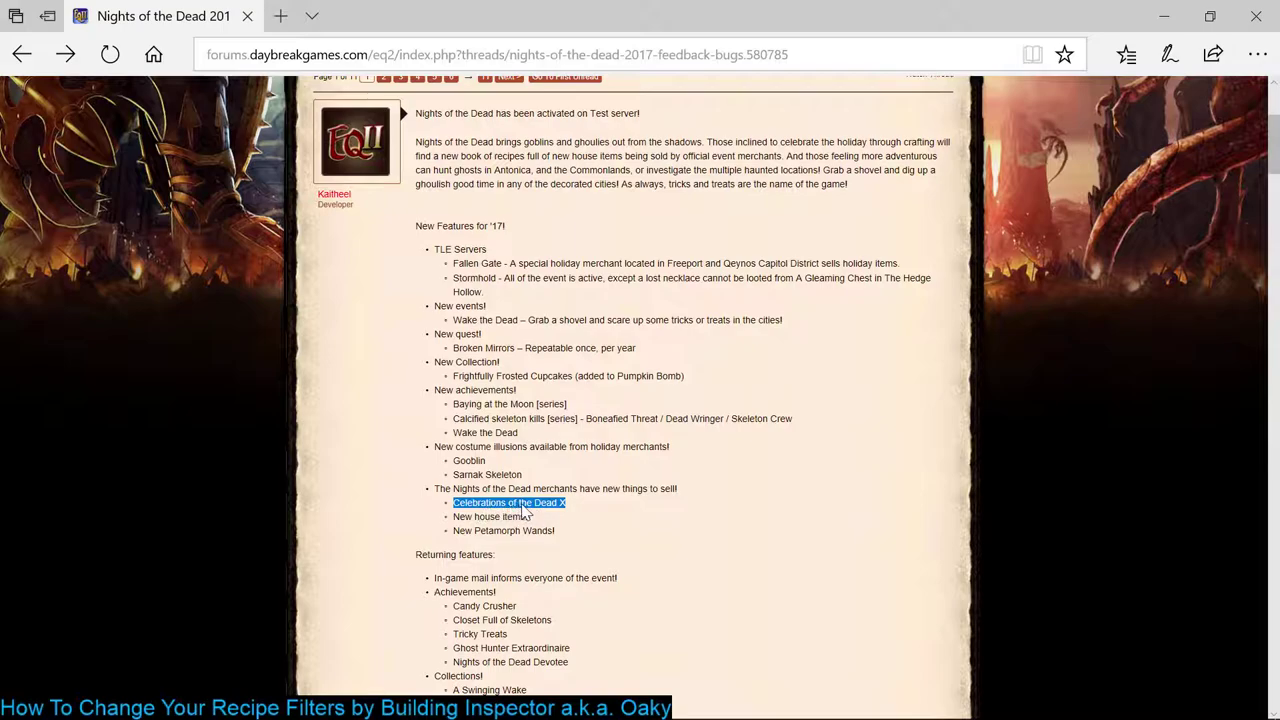
{"action": "key", "text": "alt+Tab"}
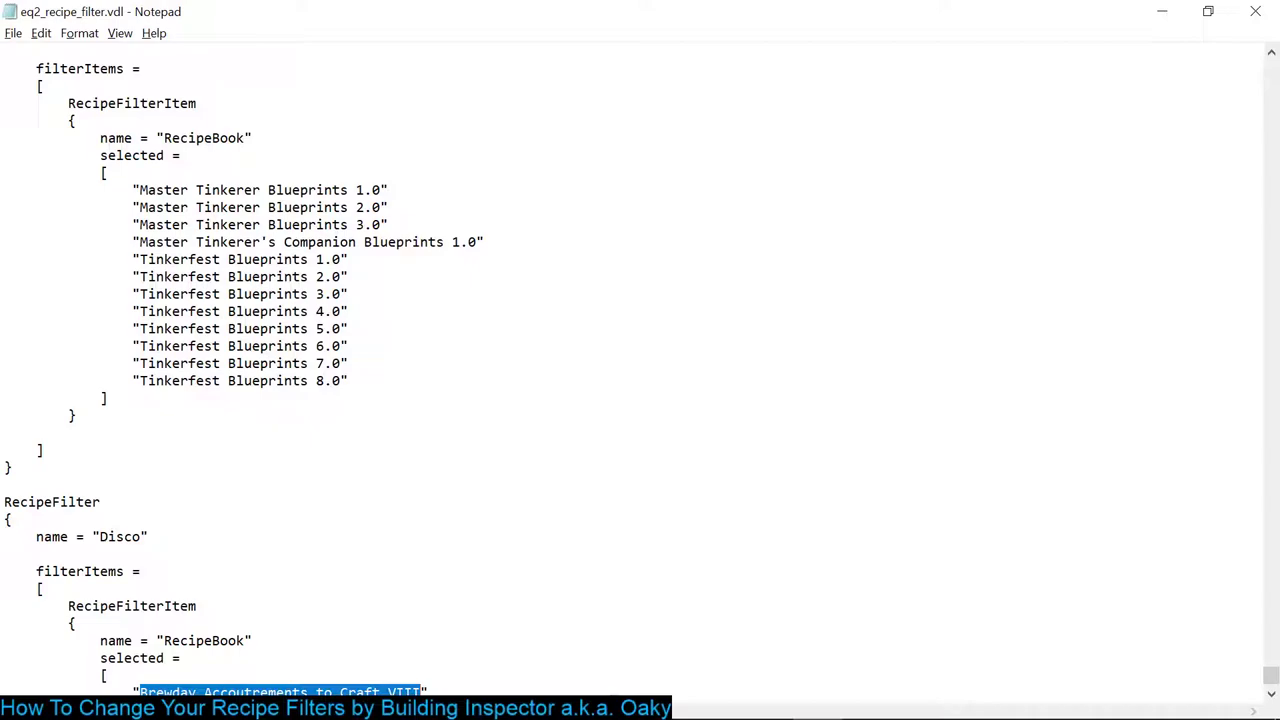
Step: Add "Celebrations of the Dead X" below the IX entry in the Holiday: Night of the Dead filter, checking the name against the forum post
{"action": "scroll", "coordinate": [640, 370], "scroll_direction": "up", "scroll_amount": 9}
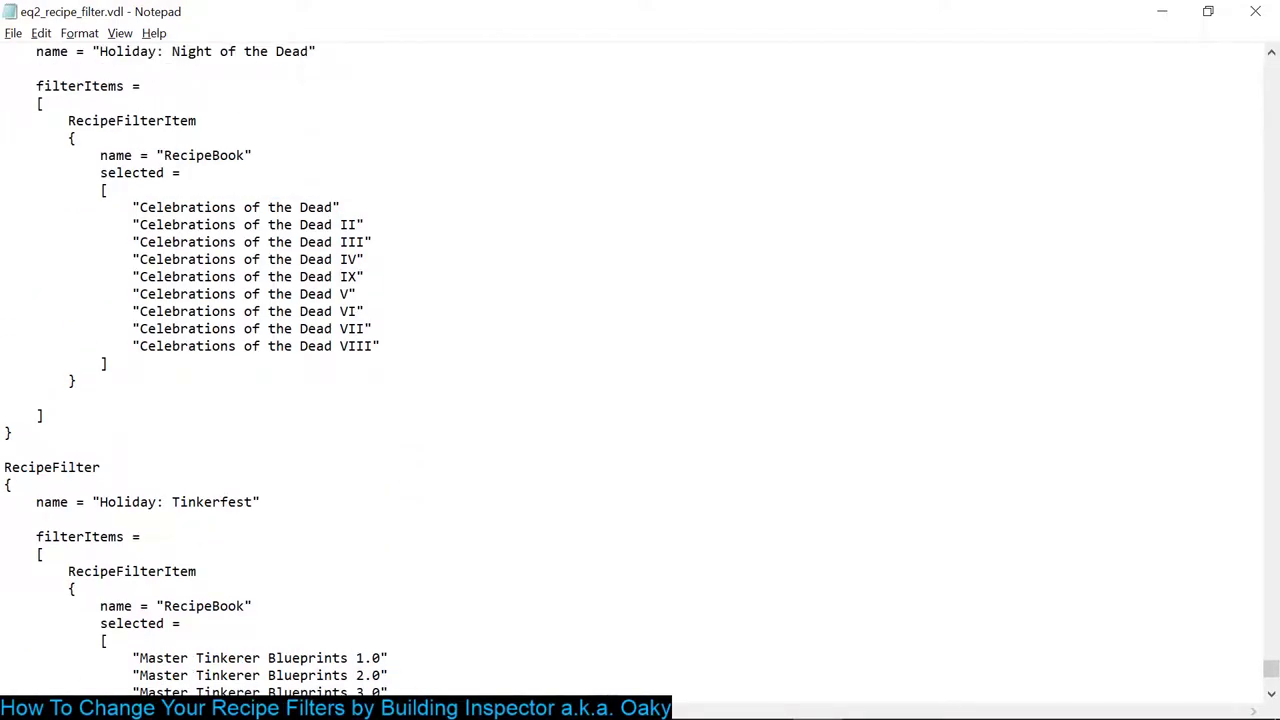
{"action": "scroll", "coordinate": [640, 370], "scroll_direction": "up", "scroll_amount": 2}
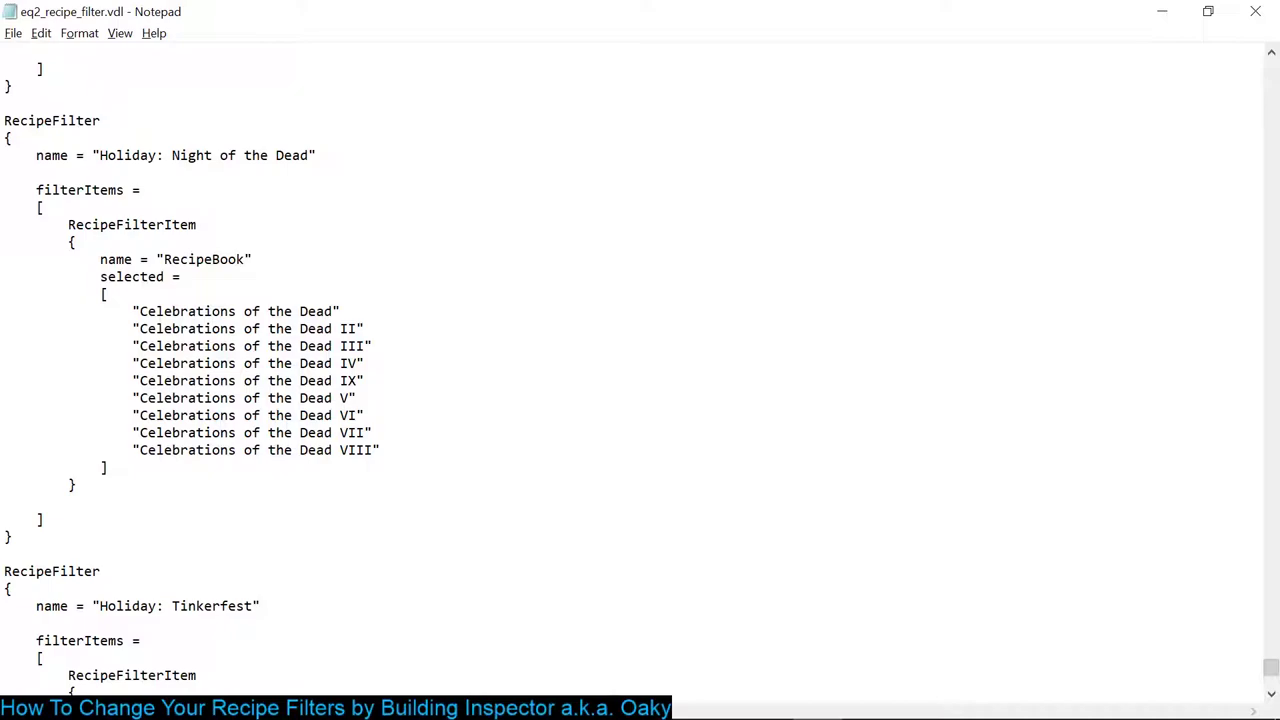
{"action": "left_click_drag", "start_coordinate": [366, 380], "coordinate": [4, 380]}
{"action": "key", "text": "ctrl+c"}
{"action": "key", "text": "End"}
{"action": "key", "text": "Return"}
{"action": "key", "text": "ctrl+v"}
{"action": "key", "text": "Left"}
{"action": "key", "text": "Left"}
{"action": "key", "text": "BackSpace"}
{"action": "key", "text": "alt+Tab"}
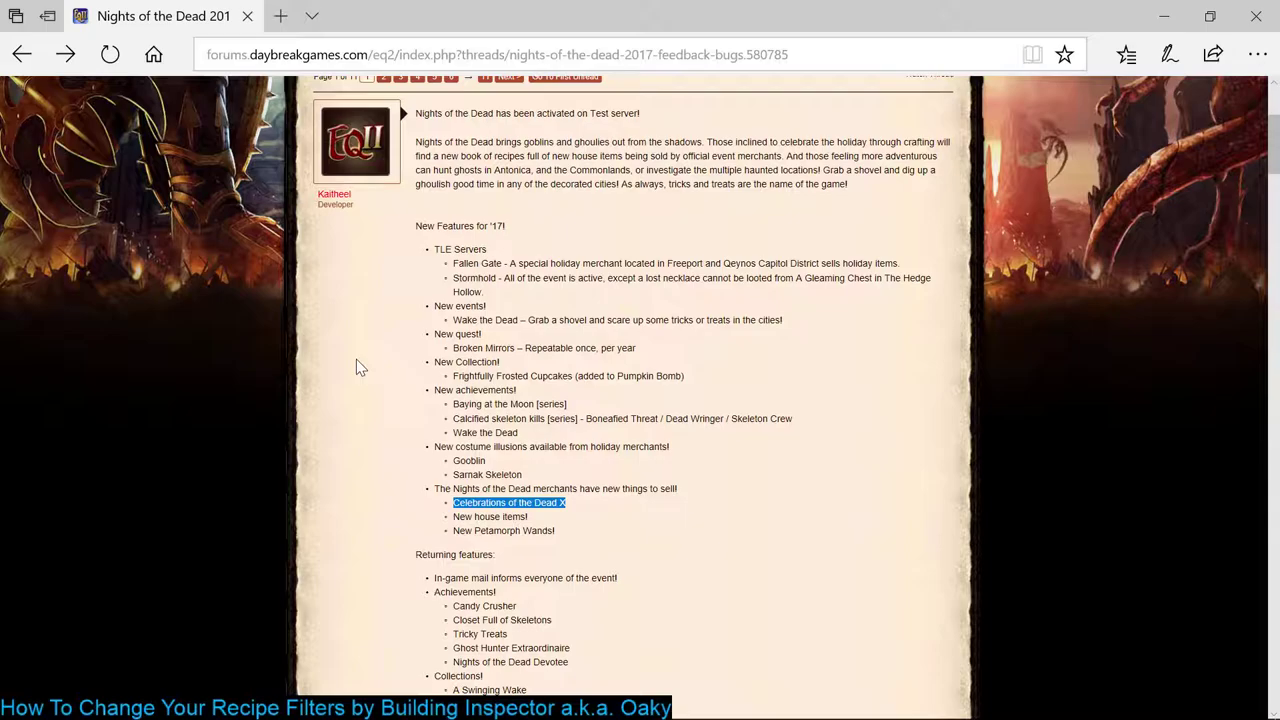
{"action": "key", "text": "alt+Tab"}
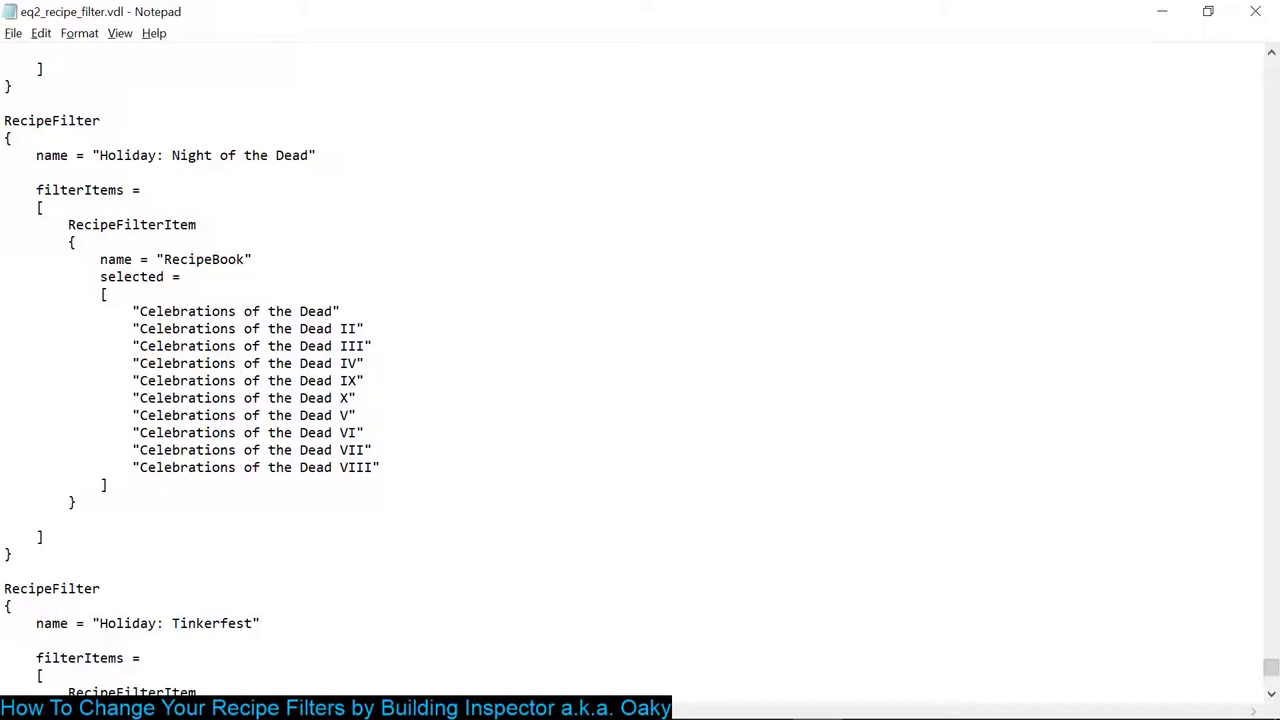
Step: Copy the "Celebrations of the Dead X" line from the Holiday: Night of the Dead filter
{"action": "left_click", "coordinate": [4, 381]}
{"action": "scroll", "coordinate": [640, 360], "scroll_direction": "down", "scroll_amount": 2}
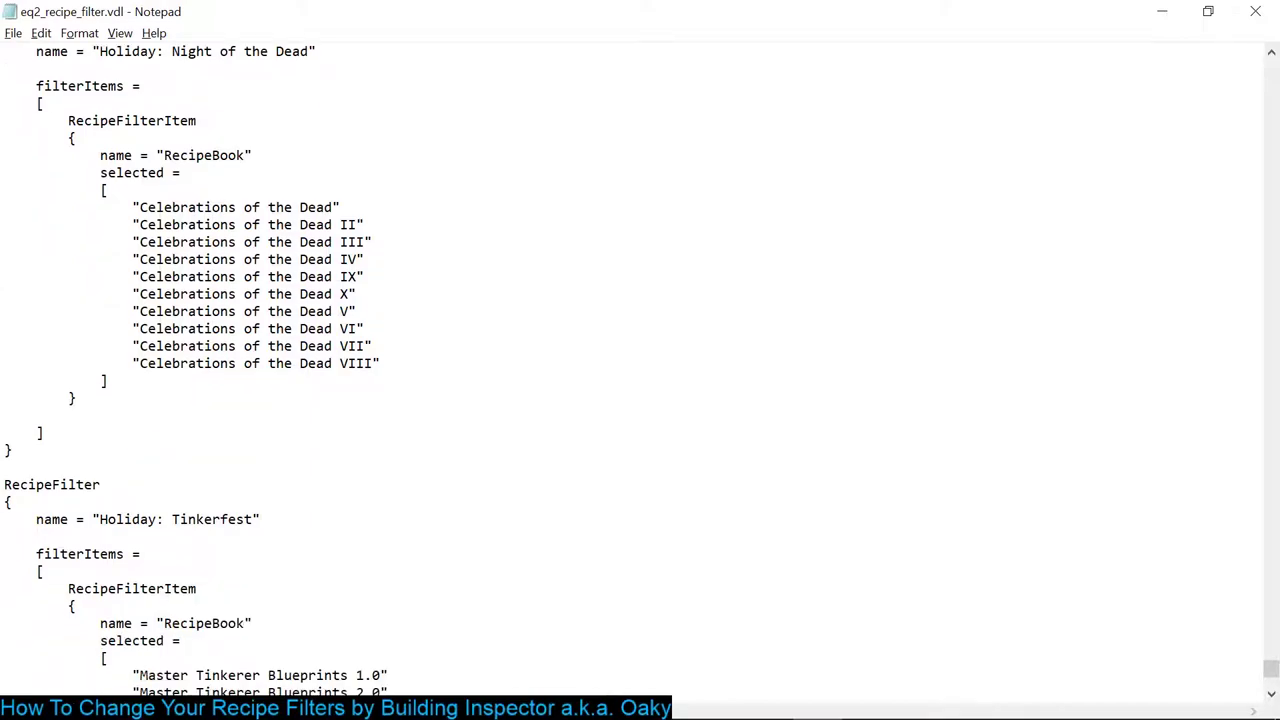
{"action": "scroll", "coordinate": [640, 360], "scroll_direction": "down", "scroll_amount": 11}
{"action": "scroll", "coordinate": [640, 360], "scroll_direction": "up", "scroll_amount": 6}
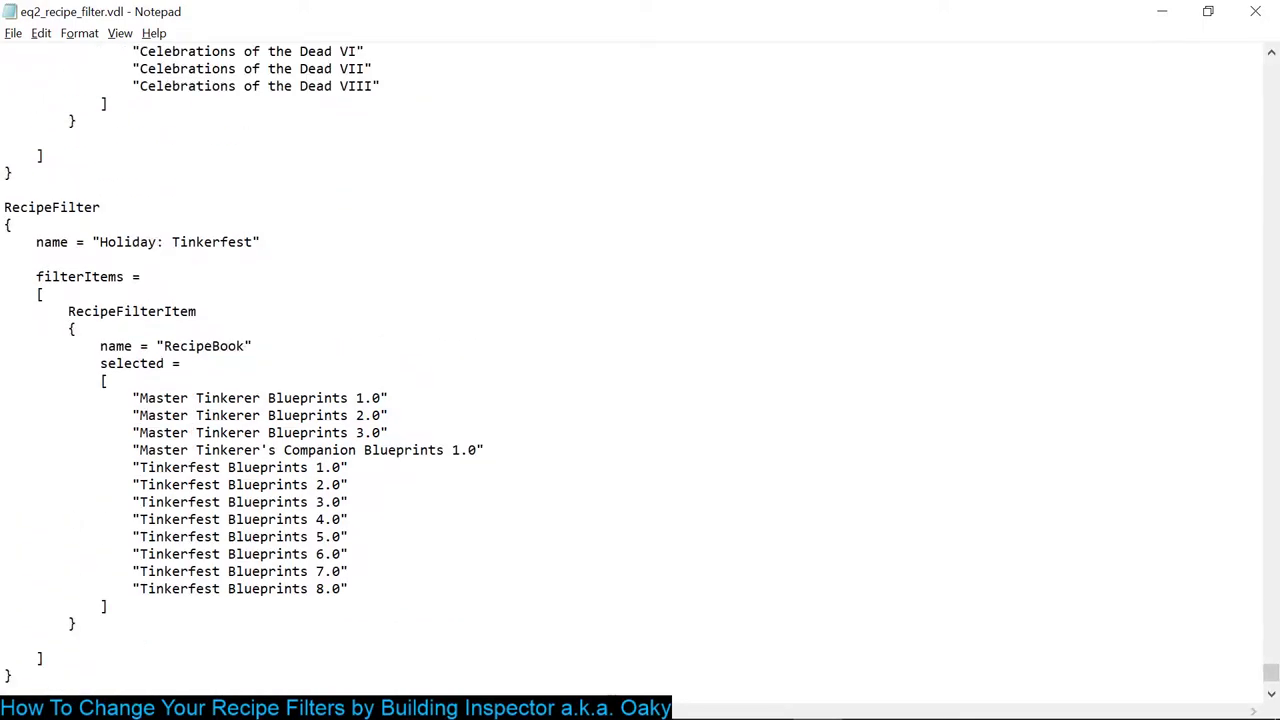
{"action": "scroll", "coordinate": [640, 360], "scroll_direction": "up", "scroll_amount": 3}
{"action": "key", "text": "Down"}
{"action": "key", "text": "End"}
{"action": "key", "text": "shift+Home"}
{"action": "key", "text": "Down"}
{"action": "key", "text": "shift+Up"}
{"action": "key", "text": "ctrl+c"}
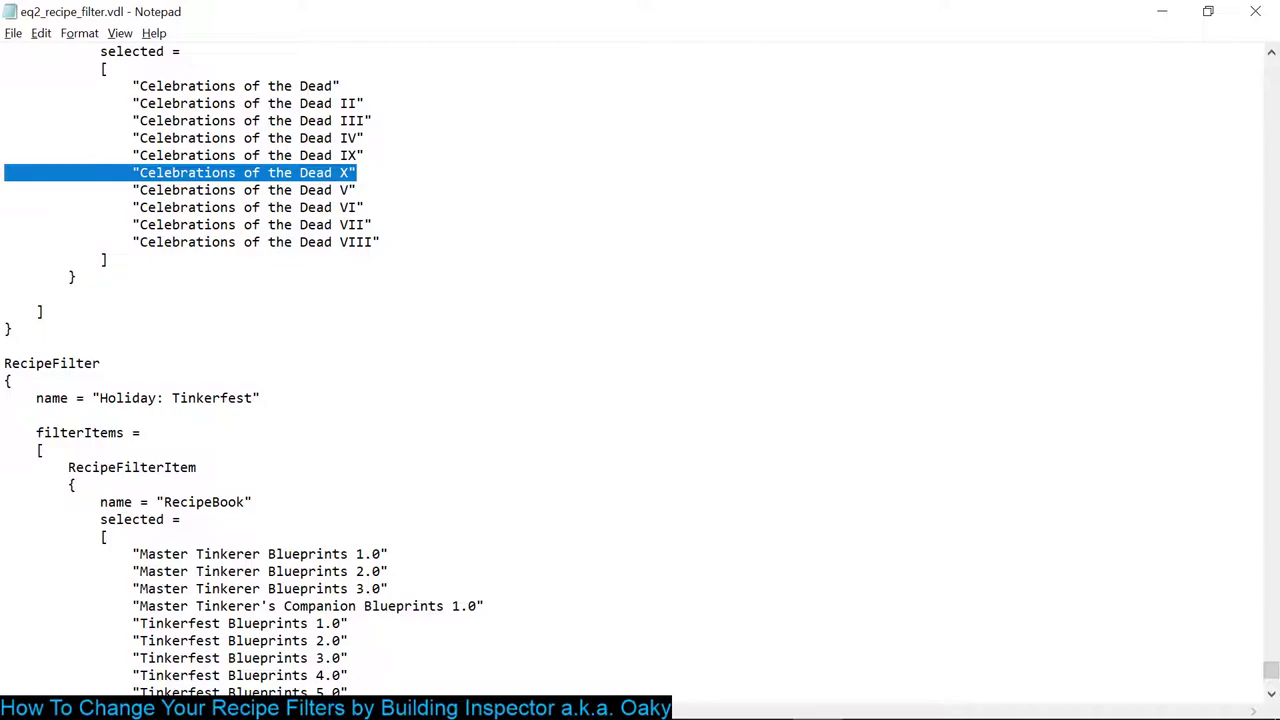
Step: Replace the "Brewday Accoutrements to Craft VIII" line in the Disco filter with the copied "Celebrations of the Dead X" entry
{"action": "scroll", "coordinate": [640, 360], "scroll_direction": "down", "scroll_amount": 9}
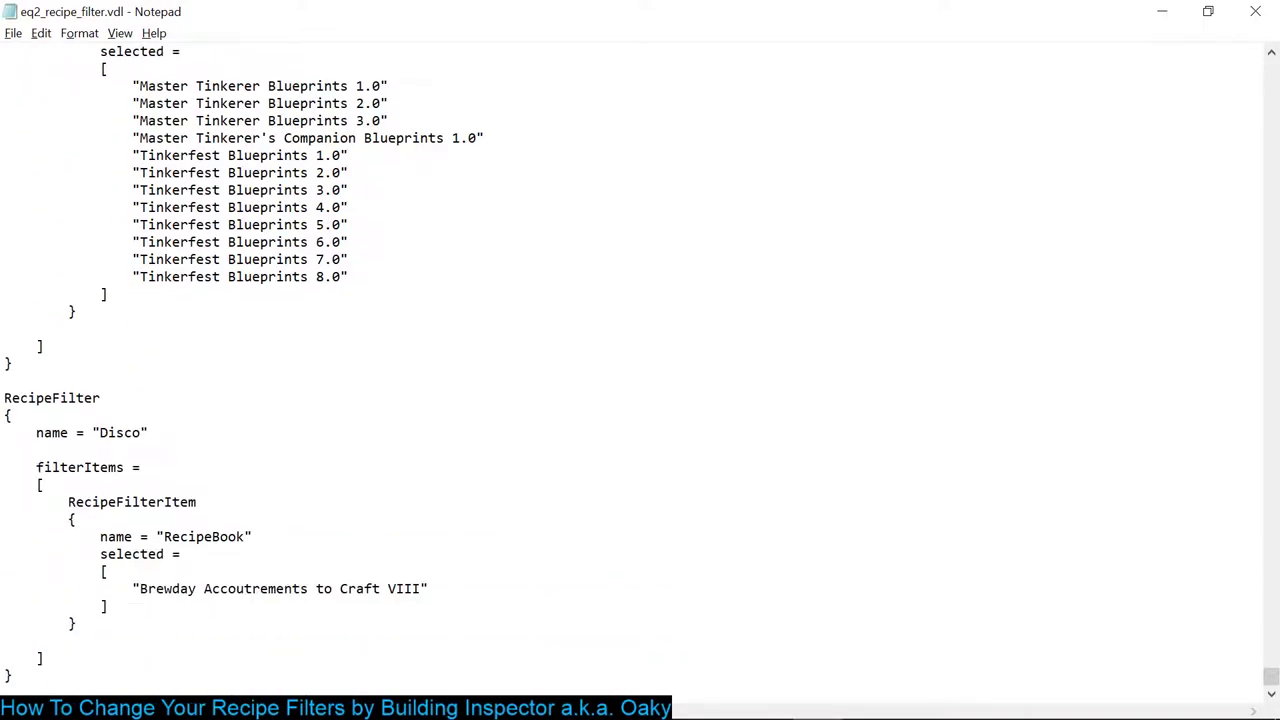
{"action": "key", "text": "shift+Home"}
{"action": "key", "text": "Down"}
{"action": "key", "text": "shift+Up"}
{"action": "key", "text": "ctrl+v"}
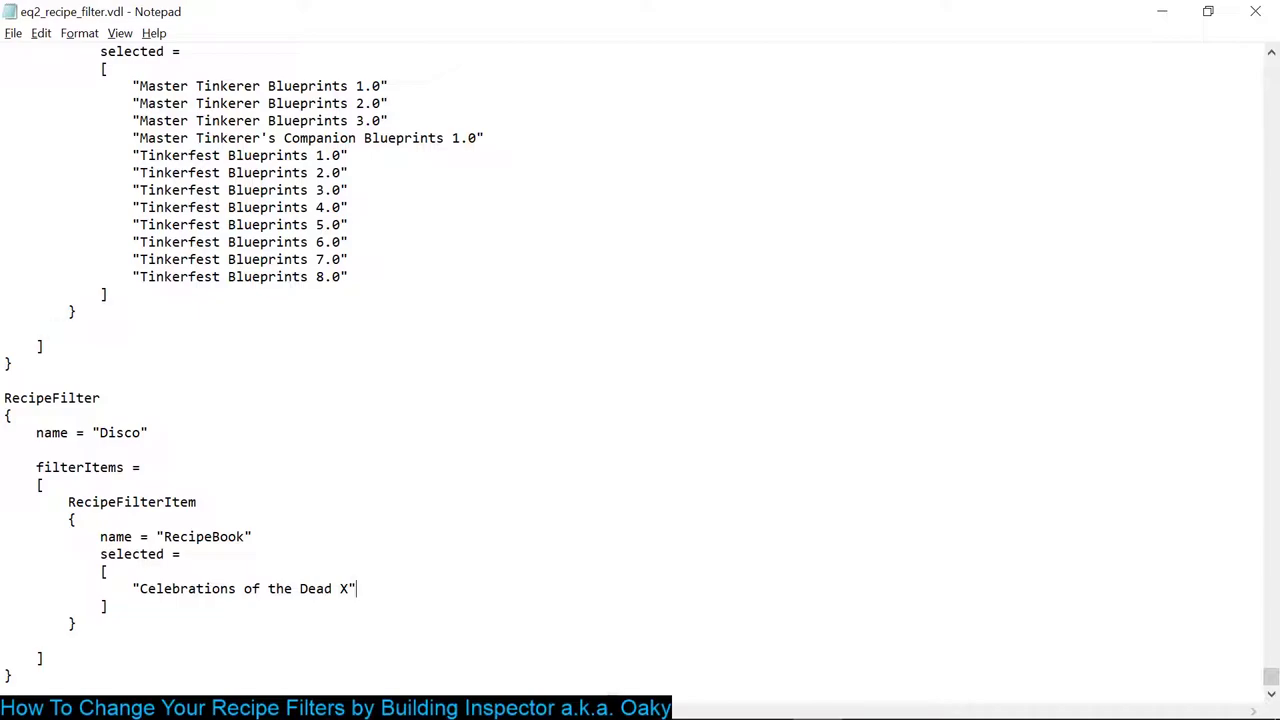
Step: Highlight the whole Disco filter block at the end of the file and compare it with the holiday filters above
{"action": "scroll", "coordinate": [640, 370], "scroll_direction": "up", "scroll_amount": 7}
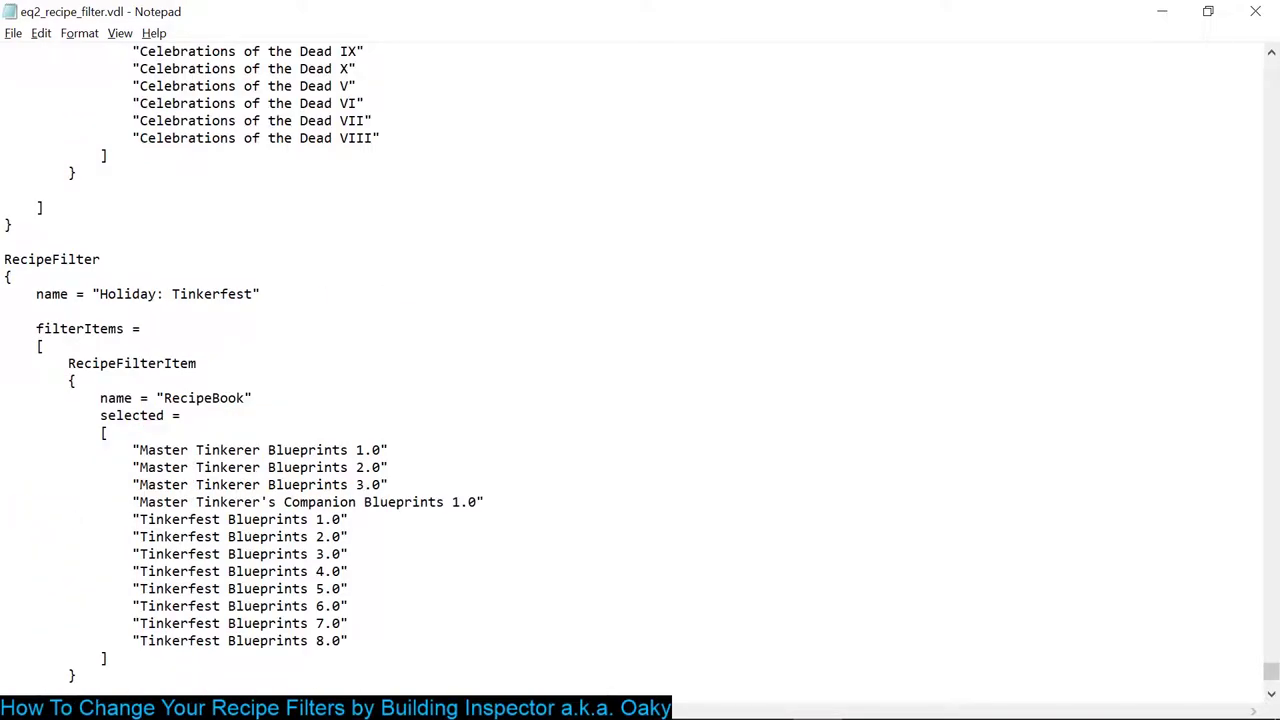
{"action": "scroll", "coordinate": [640, 370], "scroll_direction": "down", "scroll_amount": 7}
{"action": "left_click_drag", "start_coordinate": [12, 675], "coordinate": [4, 381]}
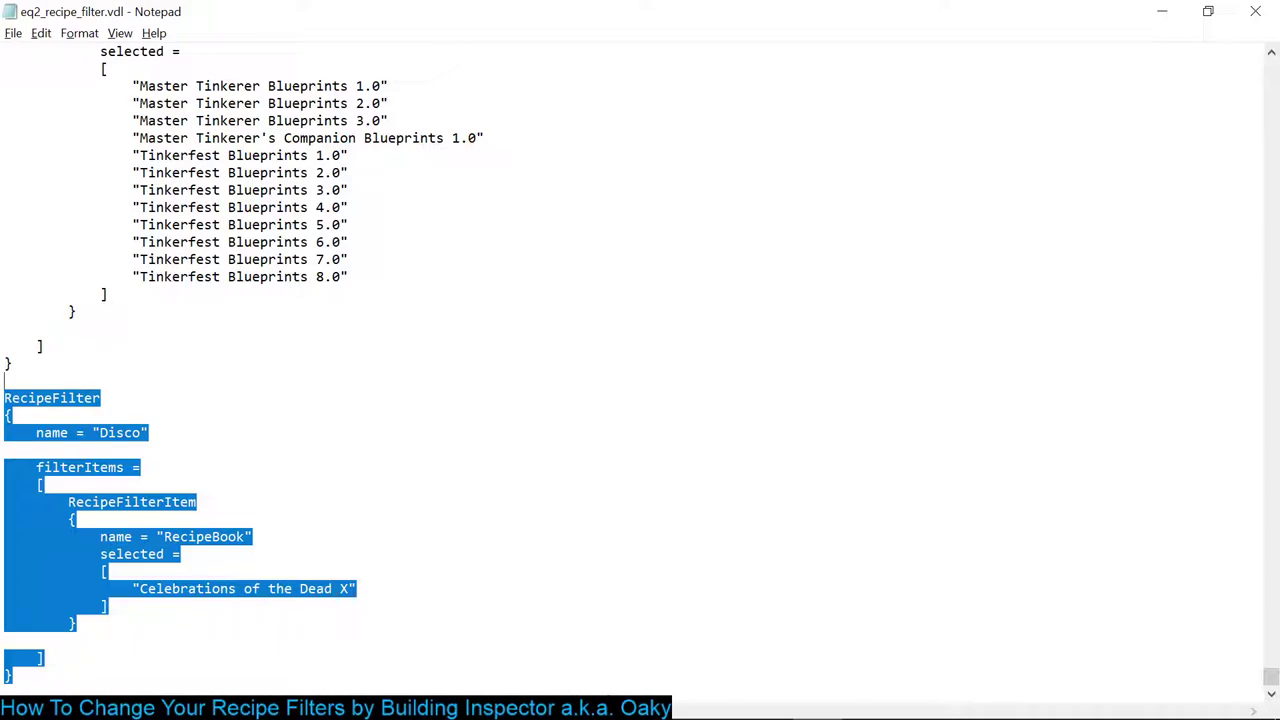
{"action": "scroll", "coordinate": [640, 360], "scroll_direction": "up", "scroll_amount": 5}
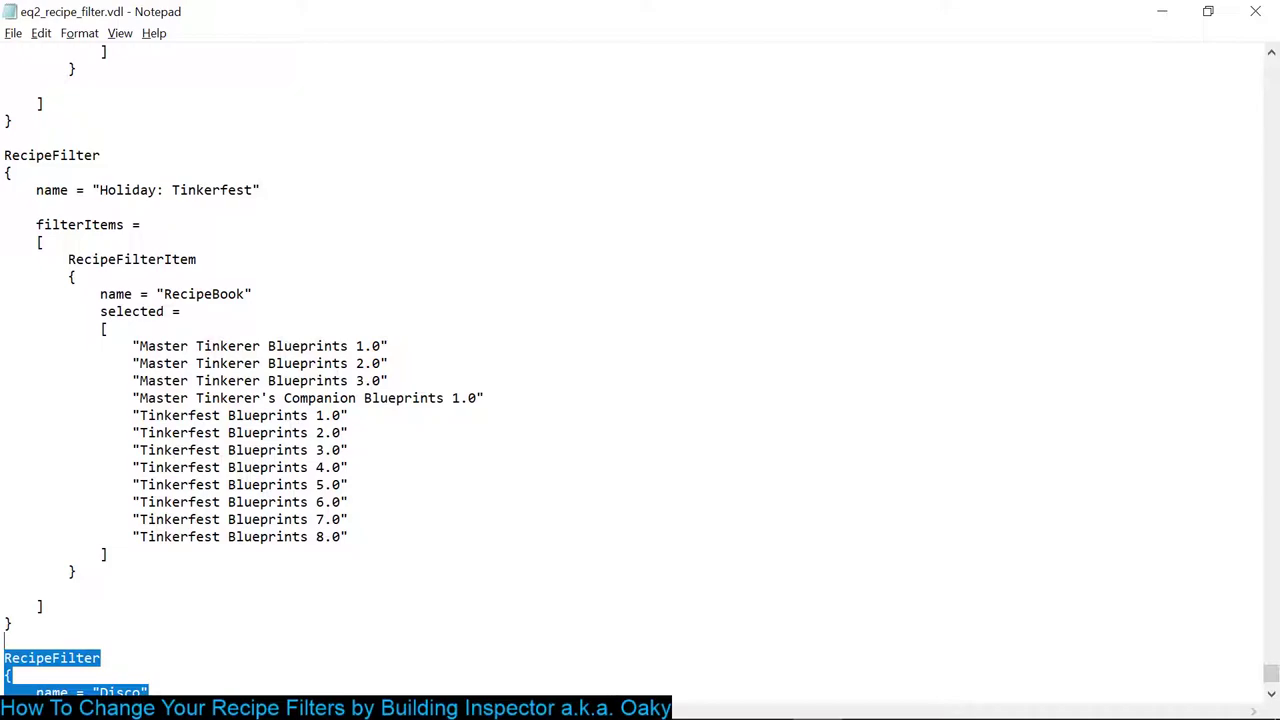
{"action": "scroll", "coordinate": [640, 360], "scroll_direction": "down", "scroll_amount": 5}
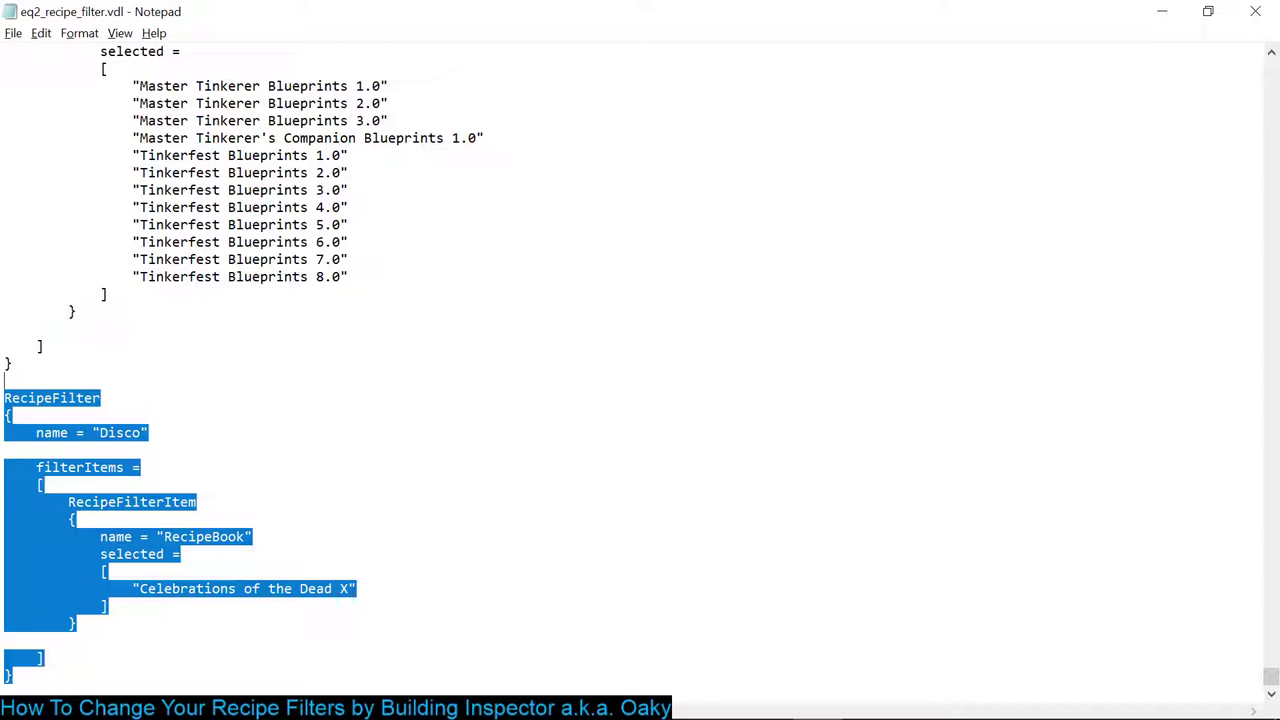
{"action": "type", "text": "RecipeFilter {     name = \"Holiday: Night of the Dead\"      filterItems =     [         RecipeFilterItem         {             name = \"RecipeBook\"             selected =             [                 \"Celebrations of the Dead\"                 \"Celebrations of the Dead II\"                 \"Celebrations of the Dead III\"                 \"Celebrations of the Dead IV\"                 \"Celebrations of the Dead IX\"                 \"Celebrations of the Dead X\"                 \"Celebrations of the Dead V\"                 \"Celebrations of the Dead VI\"                 \"Celebrations of the Dead VII\"                 \"Celebrations of the Dead VIII\"             ]         }      ] }"}
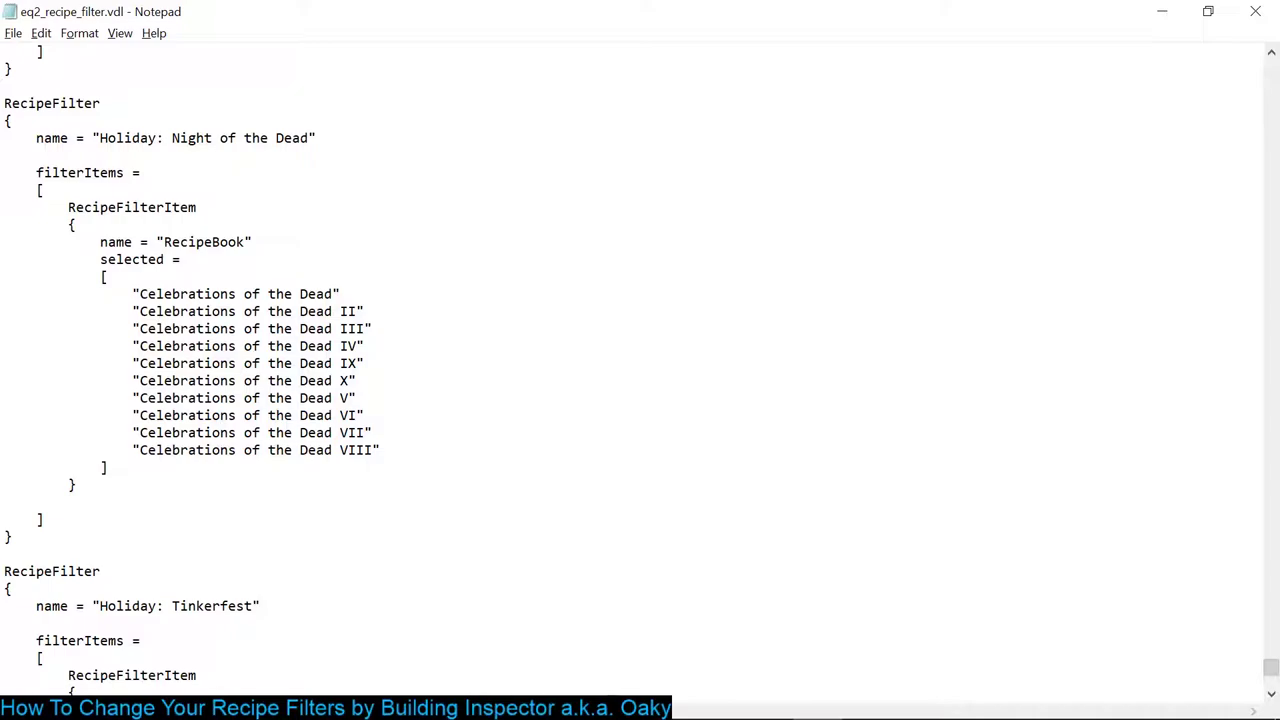
{"action": "scroll", "coordinate": [640, 360], "scroll_direction": "up", "scroll_amount": 20}
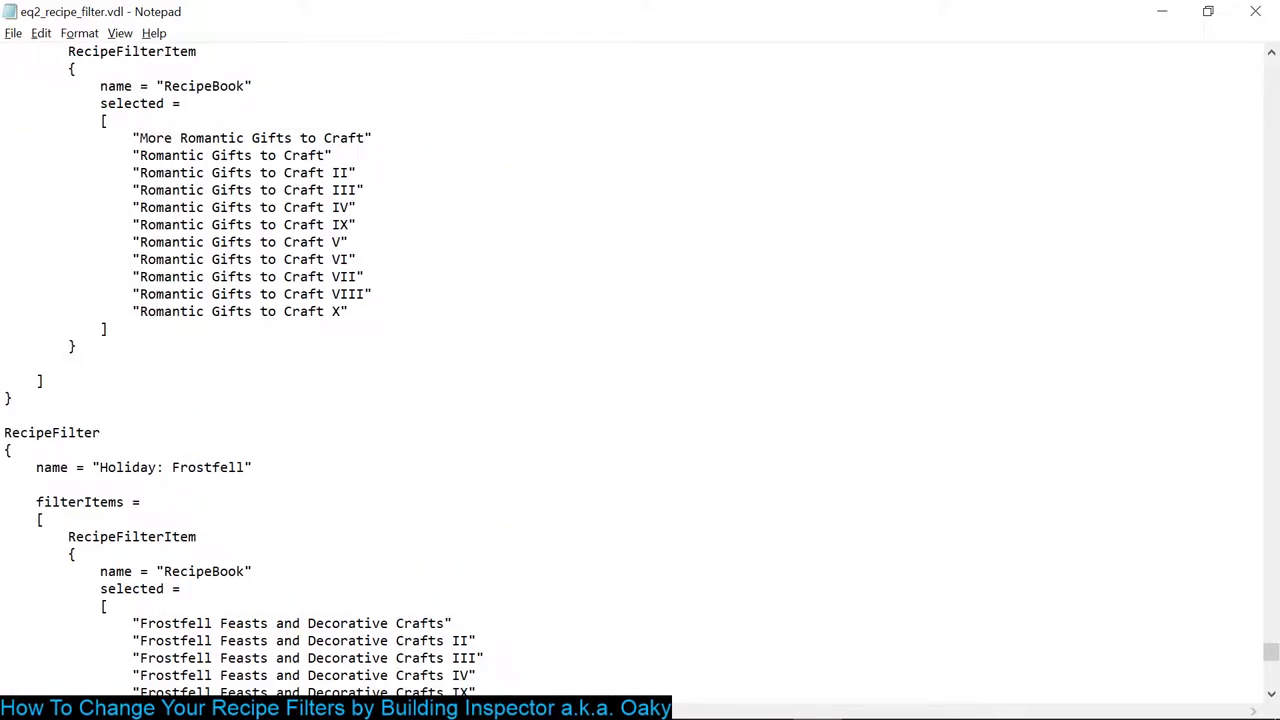
Step: Copy the complete Disco filter block and insert it between the Night of the Dead and Tinkerfest filters, followed by a blank line
{"action": "key", "text": "ctrl+v"}
{"action": "key", "text": "ctrl+z"}
{"action": "scroll", "coordinate": [640, 360], "scroll_direction": "down", "scroll_amount": 20}
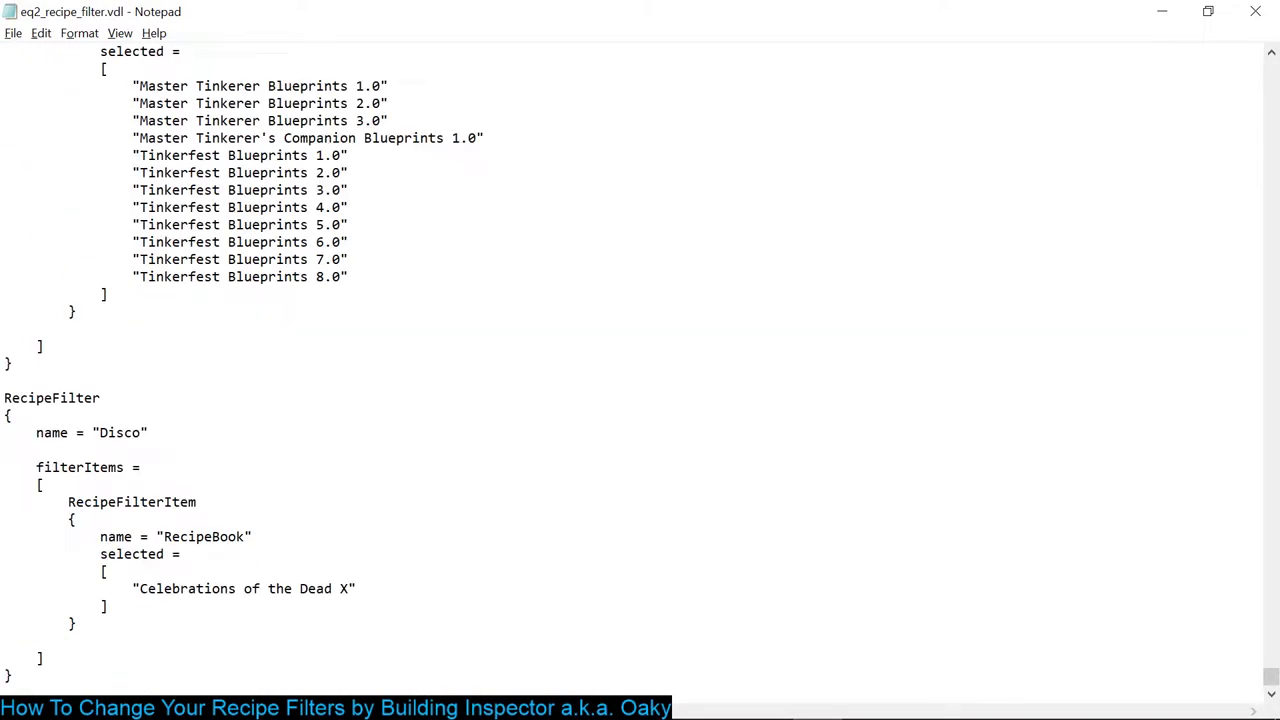
{"action": "key", "text": "shift+Up"}
{"action": "key", "text": "shift+Up"}
{"action": "key", "text": "shift+Up"}
{"action": "key", "text": "shift+Up"}
{"action": "key", "text": "shift+Up"}
{"action": "key", "text": "shift+Up"}
{"action": "key", "text": "shift+Up"}
{"action": "key", "text": "shift+Up"}
{"action": "key", "text": "shift+Up"}
{"action": "key", "text": "shift+Up"}
{"action": "key", "text": "shift+Up"}
{"action": "key", "text": "shift+Up"}
{"action": "key", "text": "shift+Up"}
{"action": "key", "text": "shift+Up"}
{"action": "key", "text": "shift+Up"}
{"action": "key", "text": "shift+Up"}
{"action": "key", "text": "ctrl+c"}
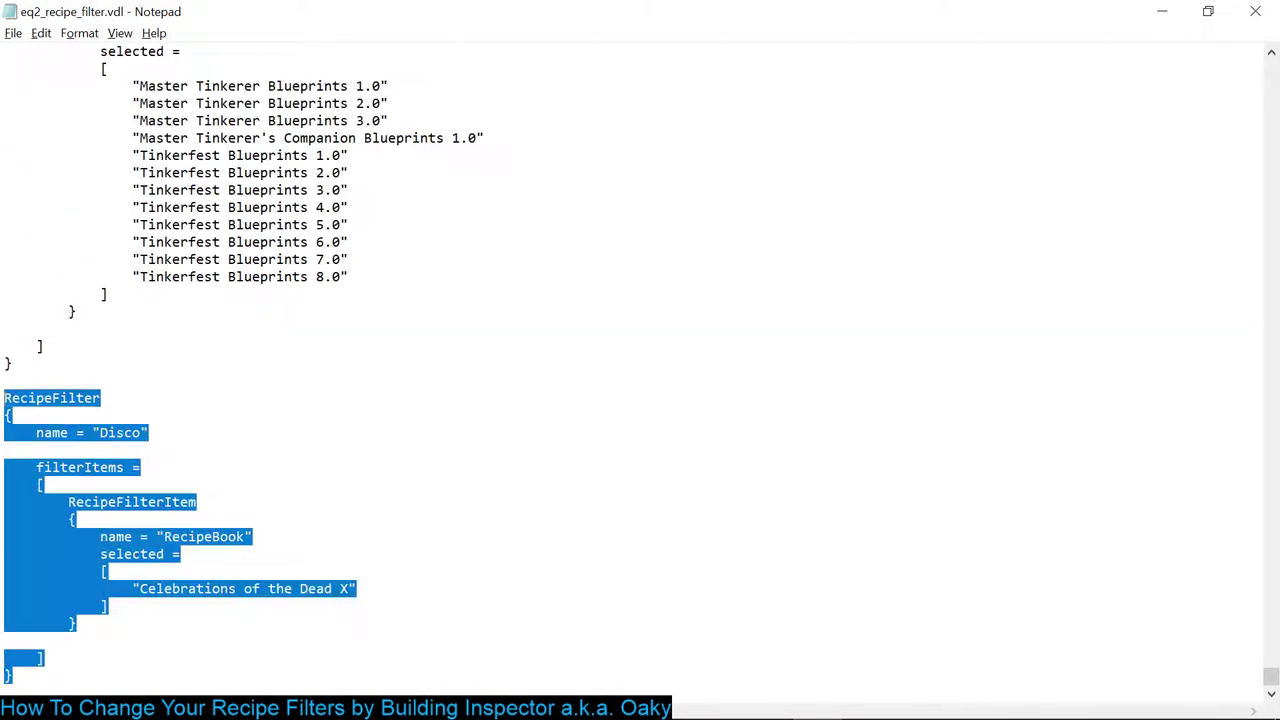
{"action": "key", "text": "Delete"}
{"action": "scroll", "coordinate": [640, 360], "scroll_direction": "up", "scroll_amount": 5}
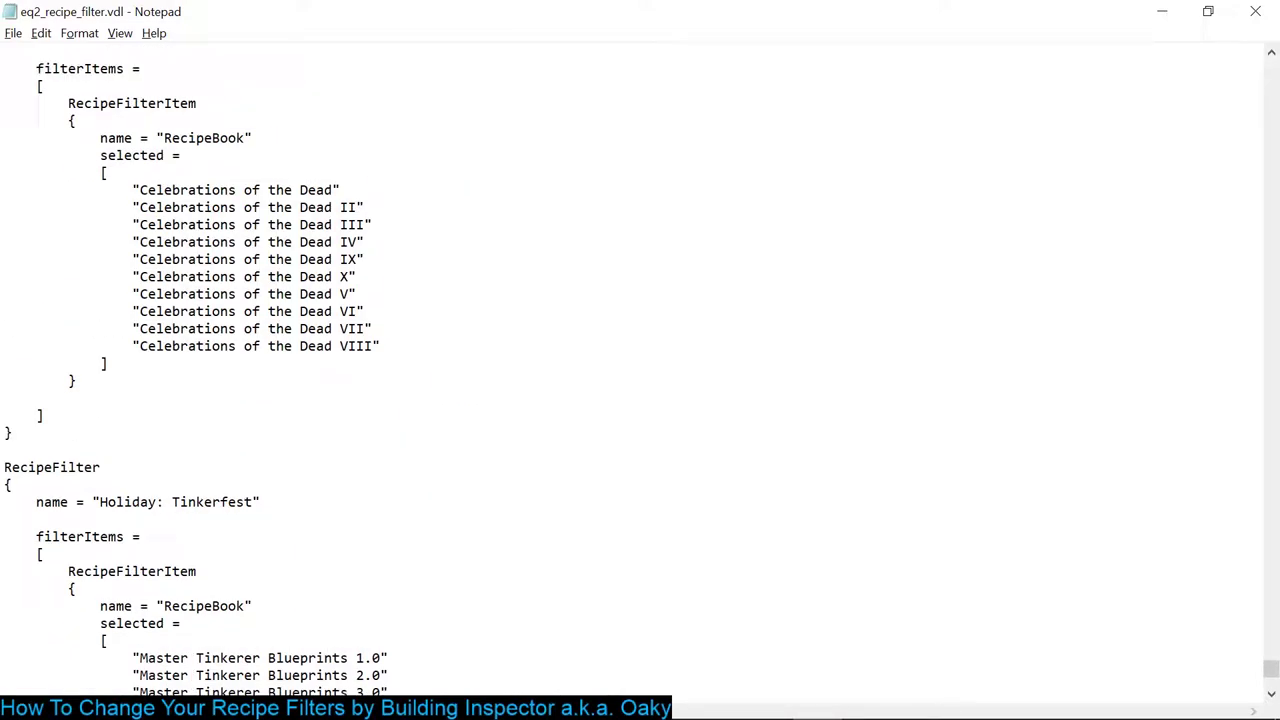
{"action": "key", "text": "ctrl+v"}
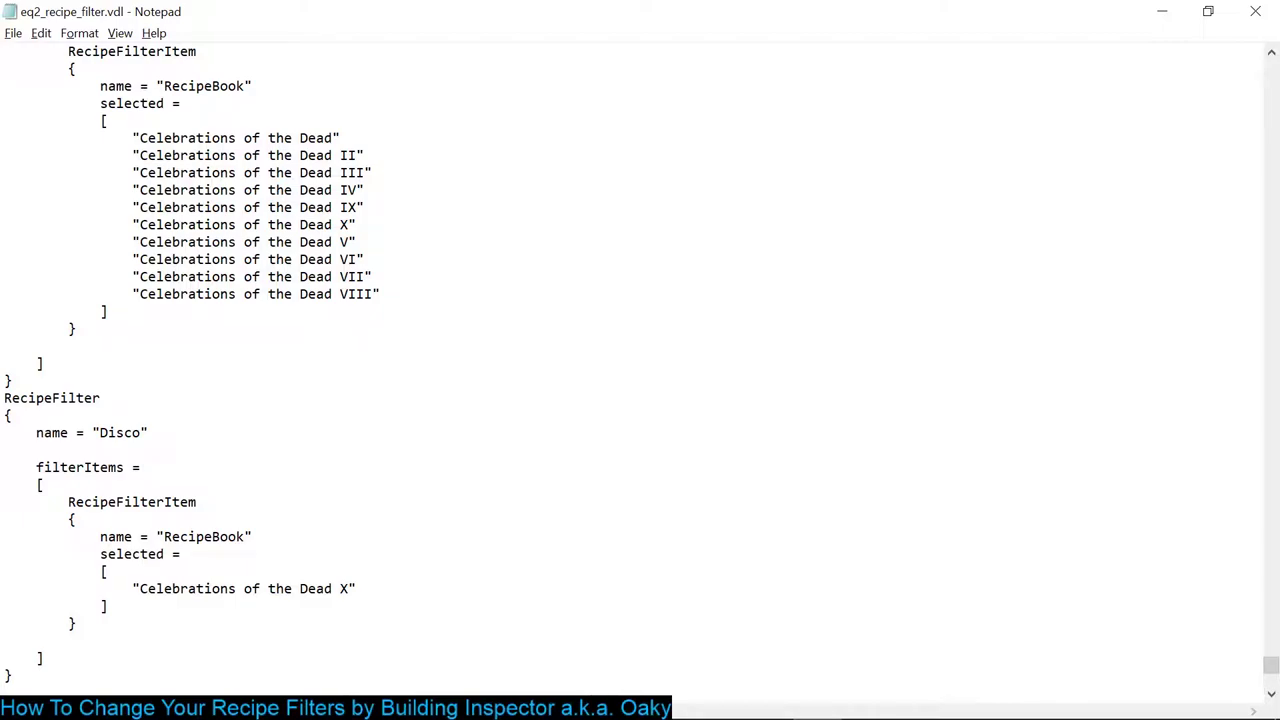
{"action": "key", "text": "Return"}
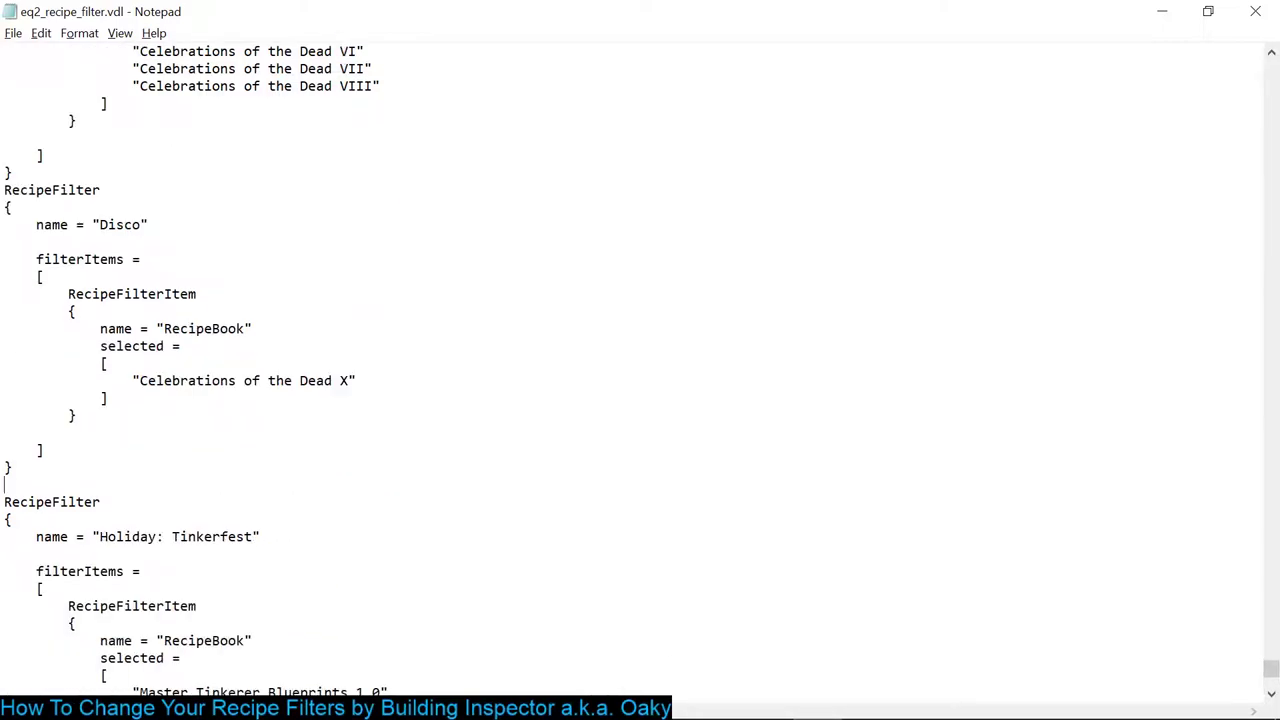
Step: Check the original Disco filter at the end of the file, then delete its duplicate above Holiday: Tinkerfest and the extra blank line
{"action": "scroll", "coordinate": [640, 360], "scroll_direction": "down", "scroll_amount": 12}
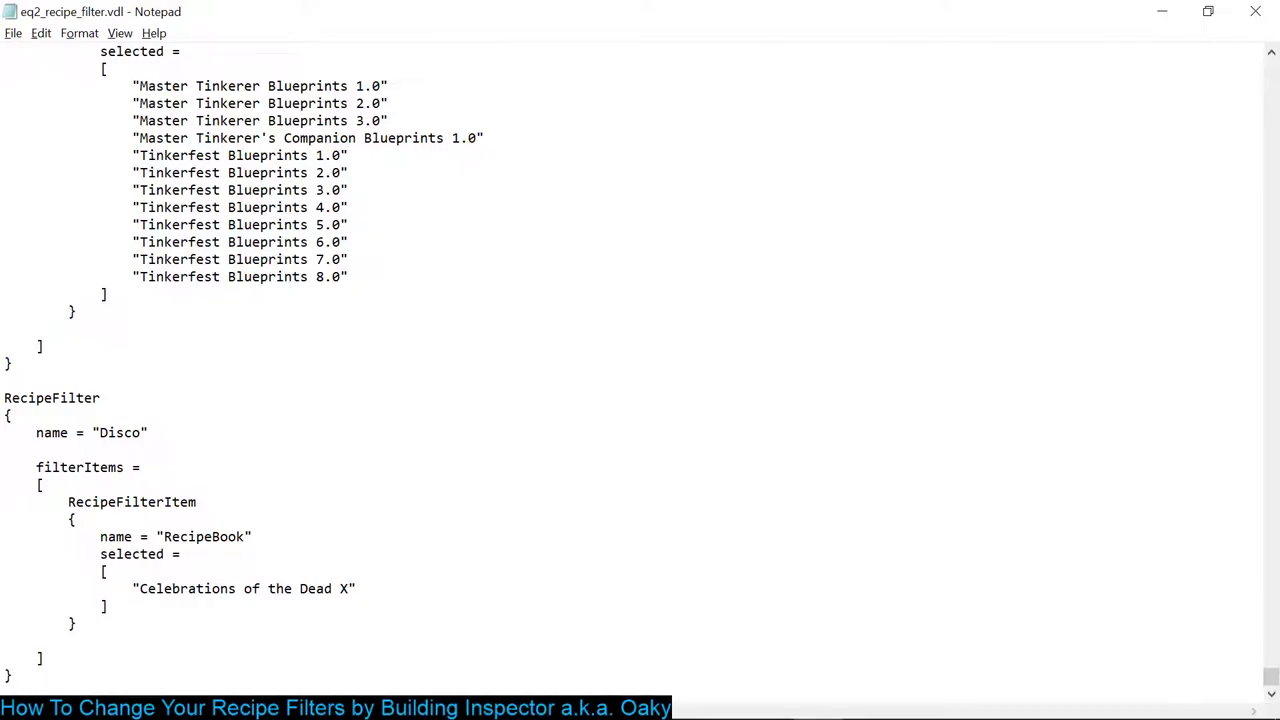
{"action": "scroll", "coordinate": [640, 360], "scroll_direction": "up", "scroll_amount": 10}
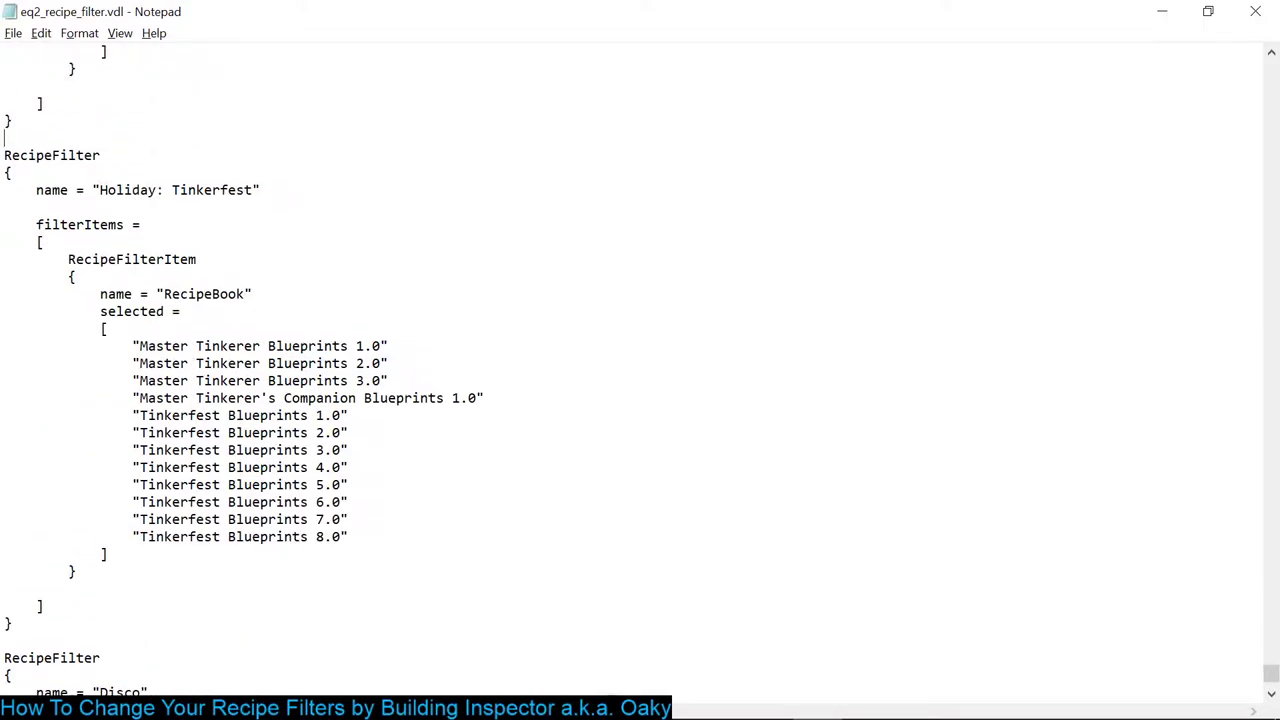
{"action": "left_click", "coordinate": [357, 294]}
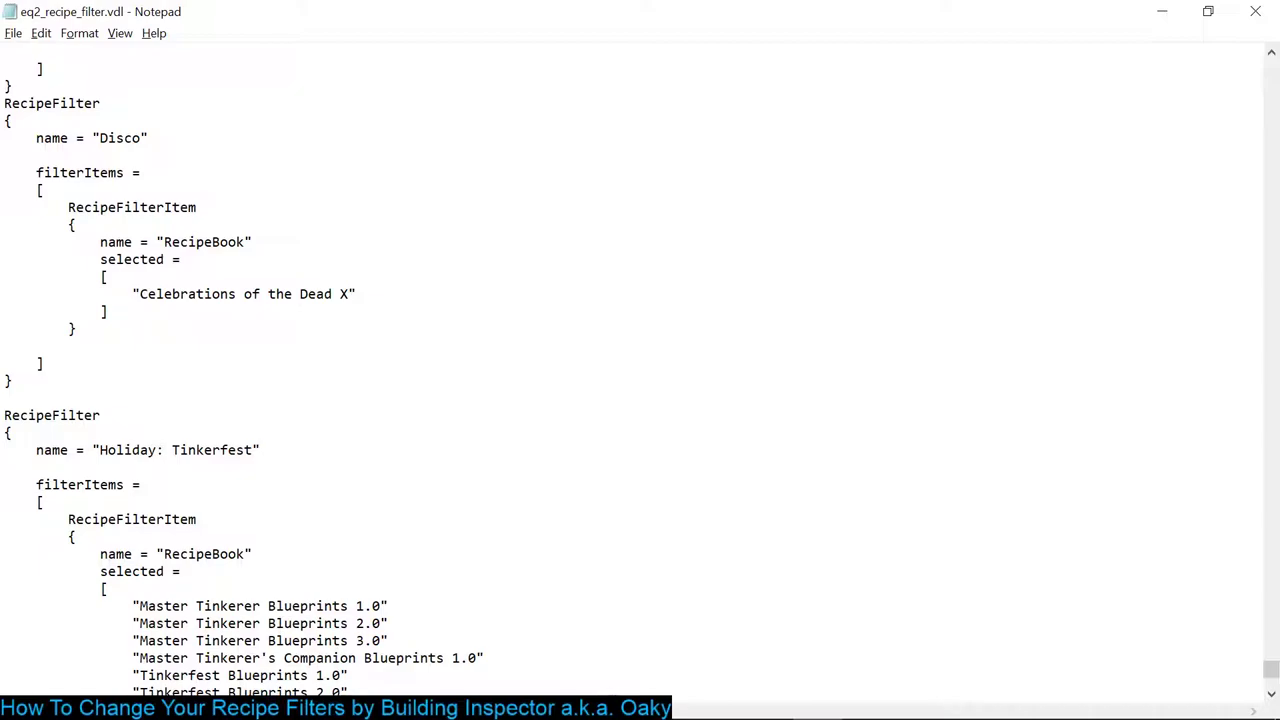
{"action": "left_click_drag", "start_coordinate": [12, 380], "coordinate": [4, 103]}
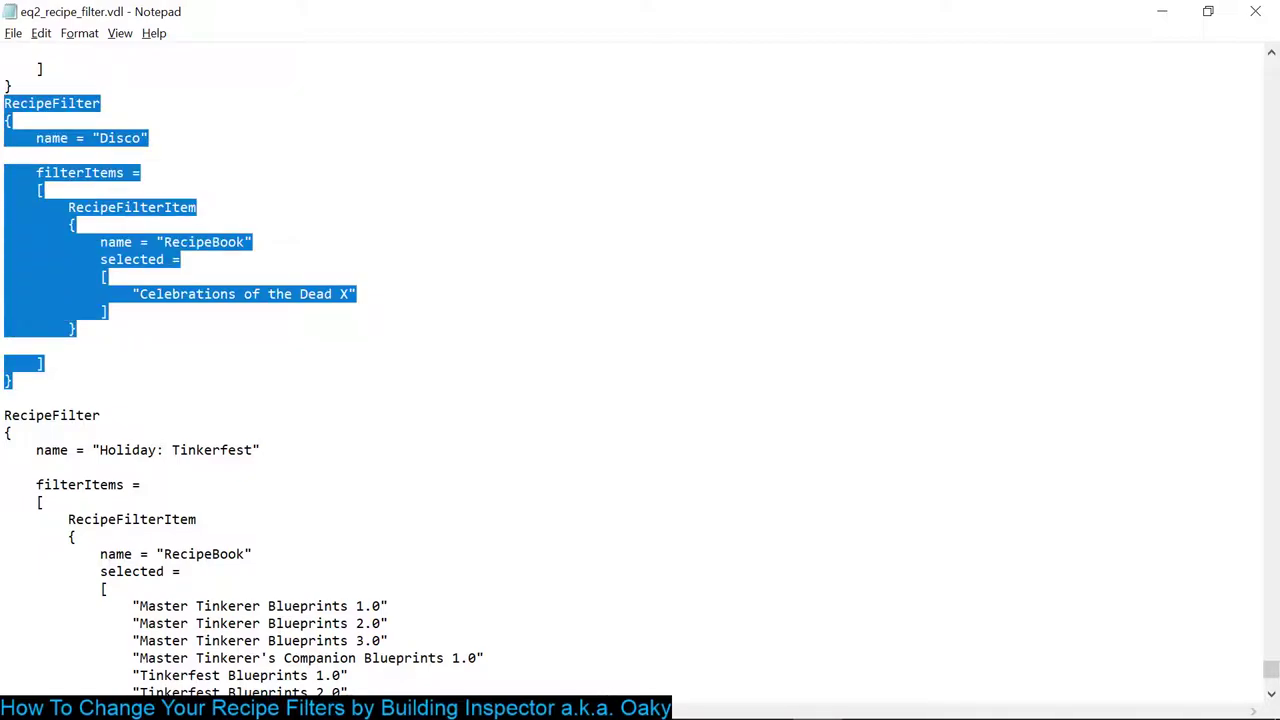
{"action": "key", "text": "Delete"}
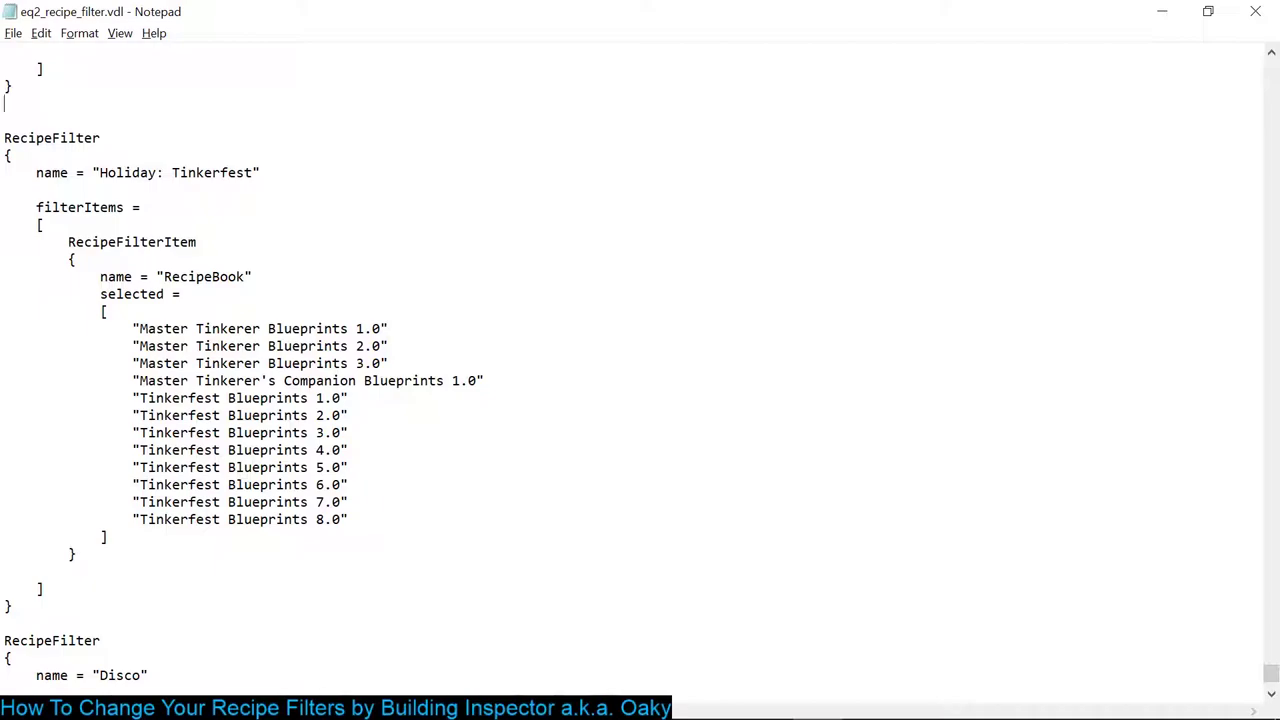
{"action": "key", "text": "Delete"}
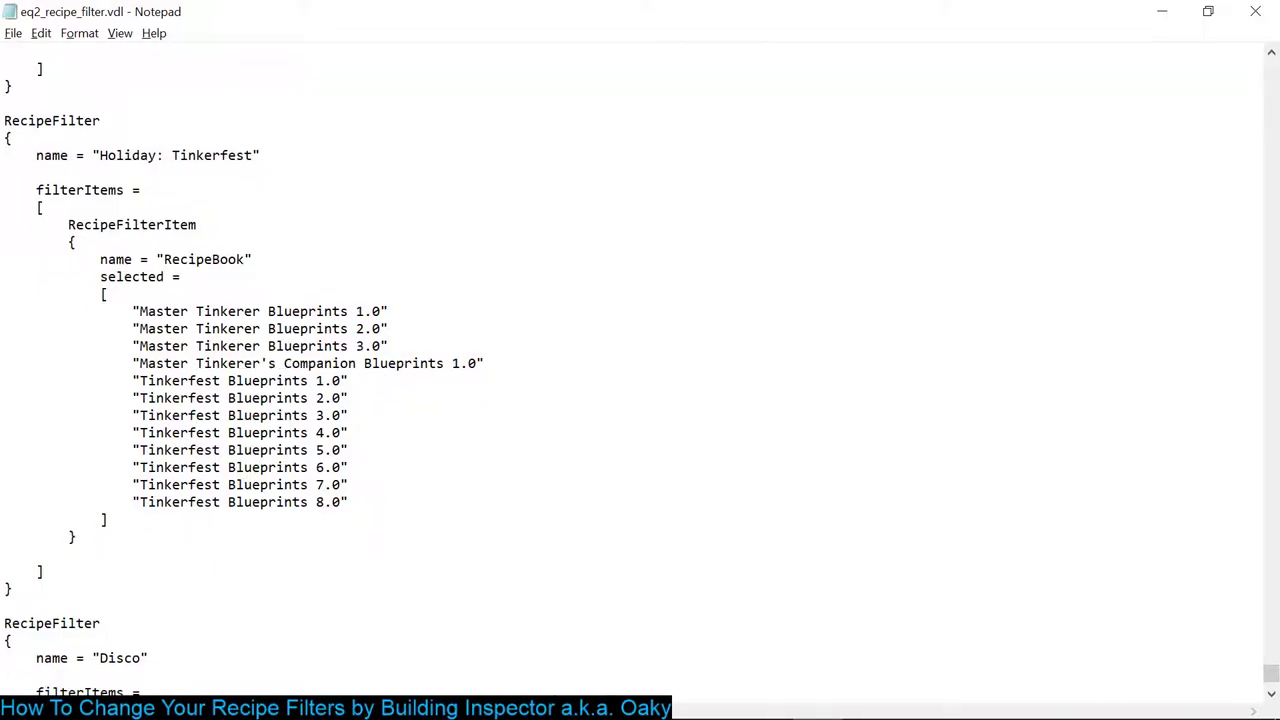
Step: Copy the "Celebrations of the Dead X" line from the Disco filter and add it below the IX entry in Holiday: All
{"action": "scroll", "coordinate": [640, 360], "scroll_direction": "down", "scroll_amount": 4}
{"action": "key", "text": "shift+Home"}
{"action": "key", "text": "ctrl+c"}
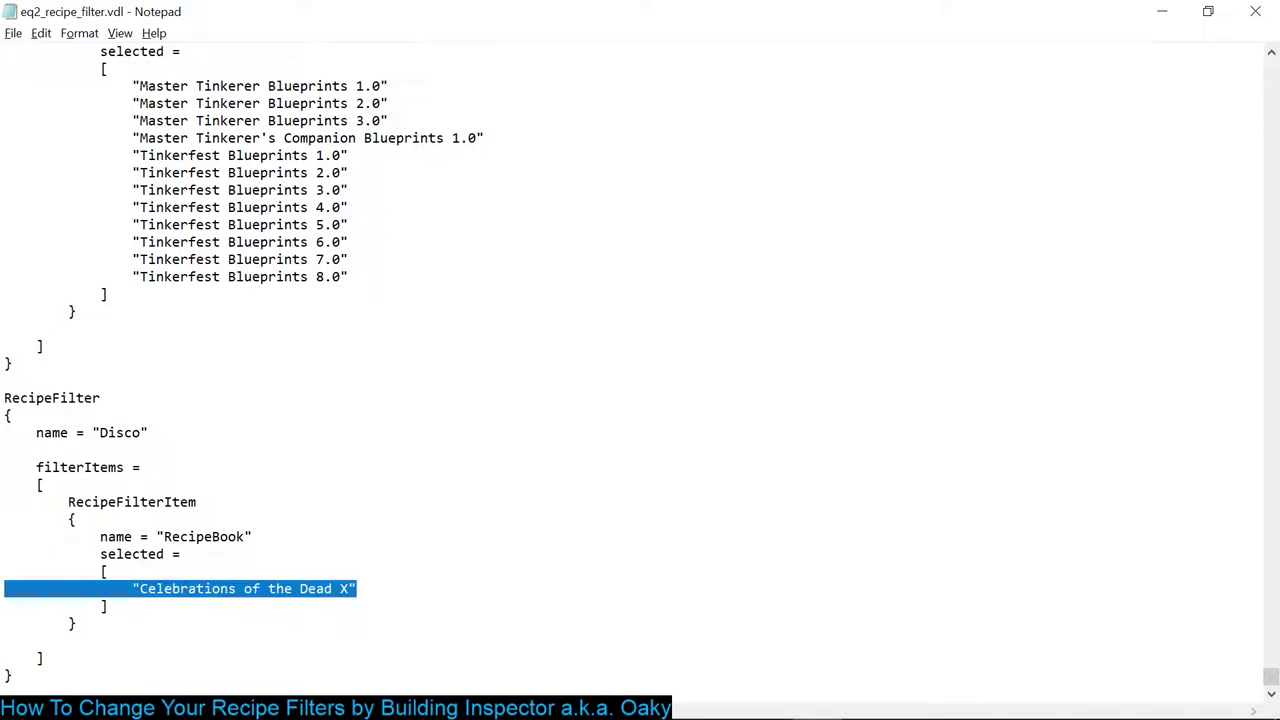
{"action": "scroll", "coordinate": [640, 360], "scroll_direction": "up", "scroll_amount": 13}
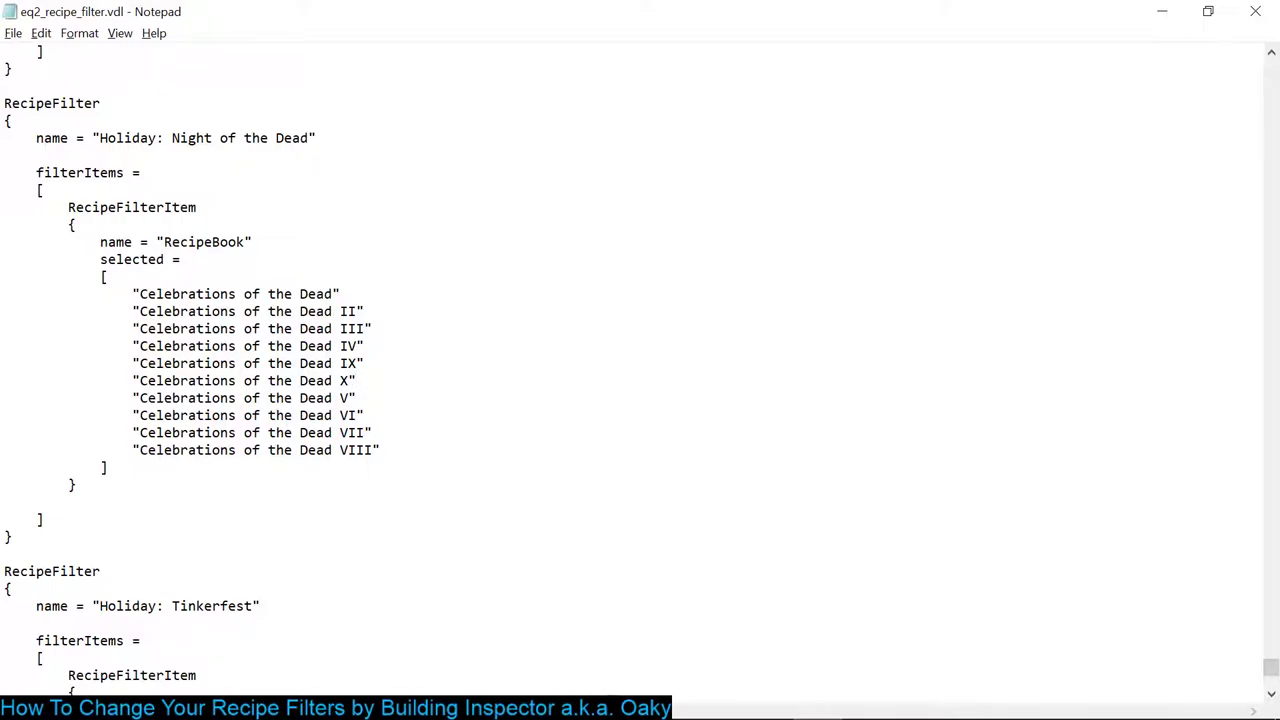
{"action": "scroll", "coordinate": [640, 370], "scroll_direction": "up", "scroll_amount": 5}
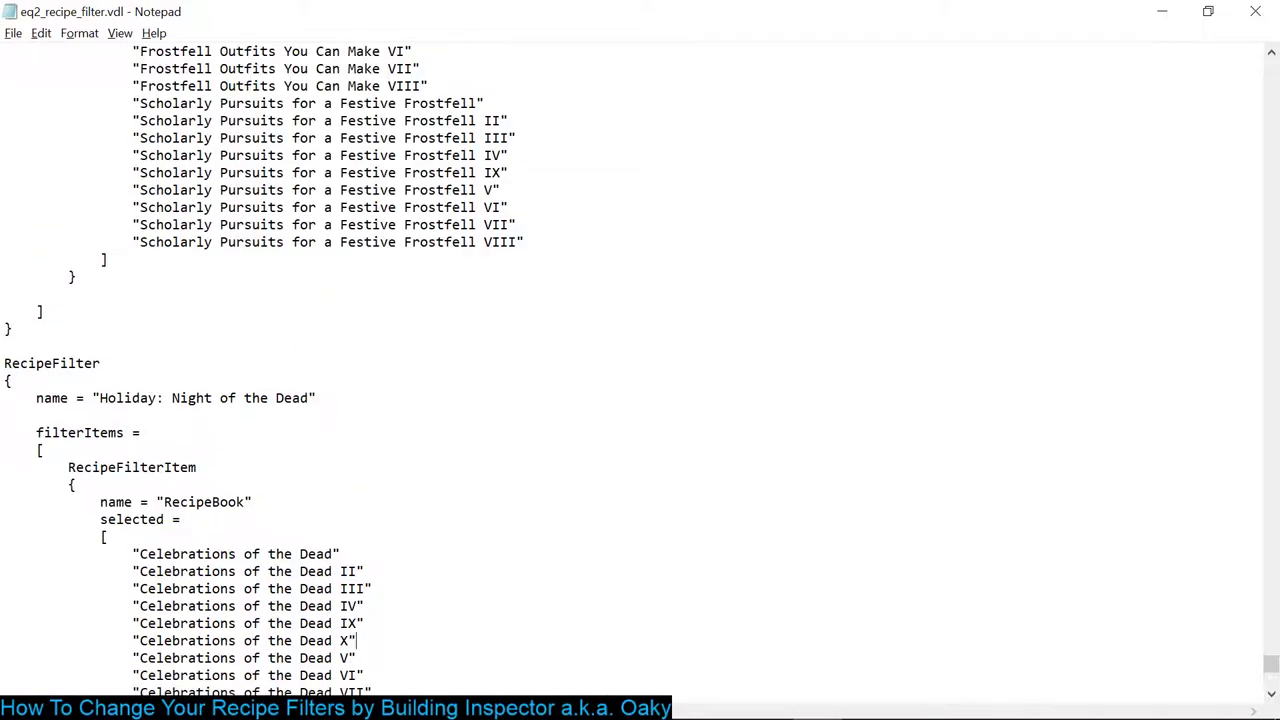
{"action": "scroll", "coordinate": [640, 370], "scroll_direction": "up", "scroll_amount": 10}
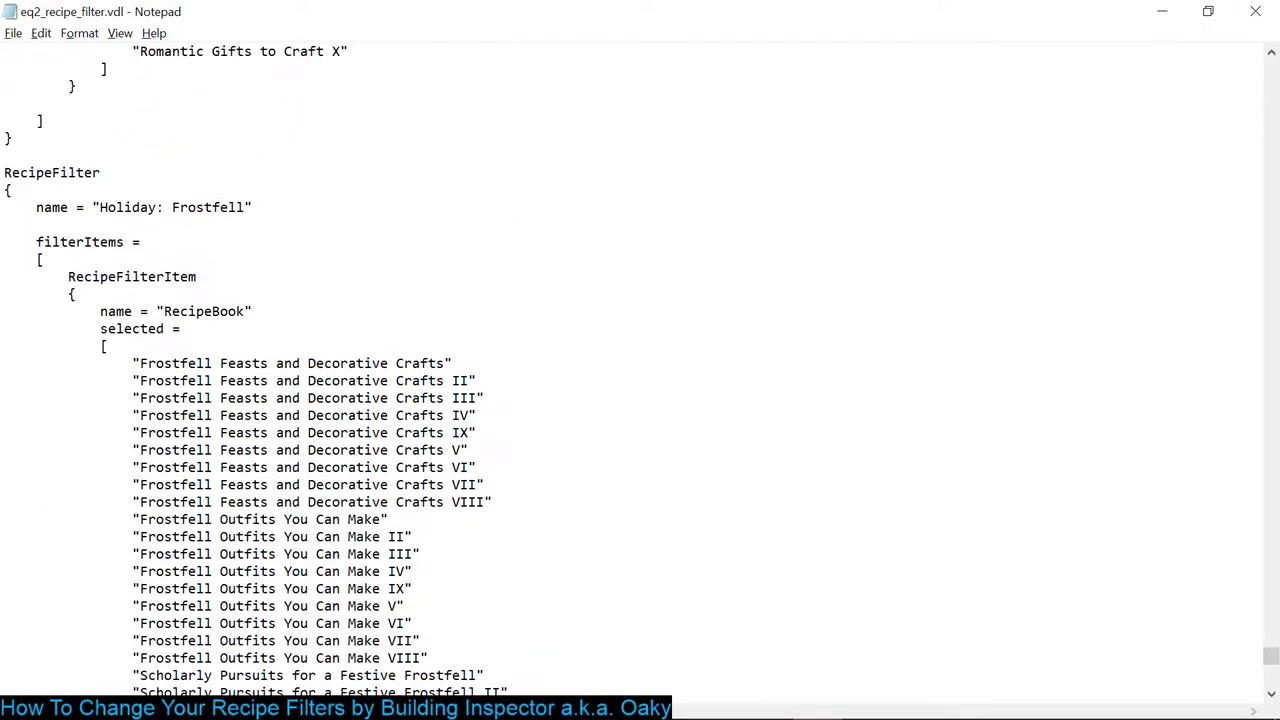
{"action": "scroll", "coordinate": [640, 370], "scroll_direction": "up", "scroll_amount": 5}
{"action": "scroll", "coordinate": [640, 370], "scroll_direction": "up", "scroll_amount": 13}
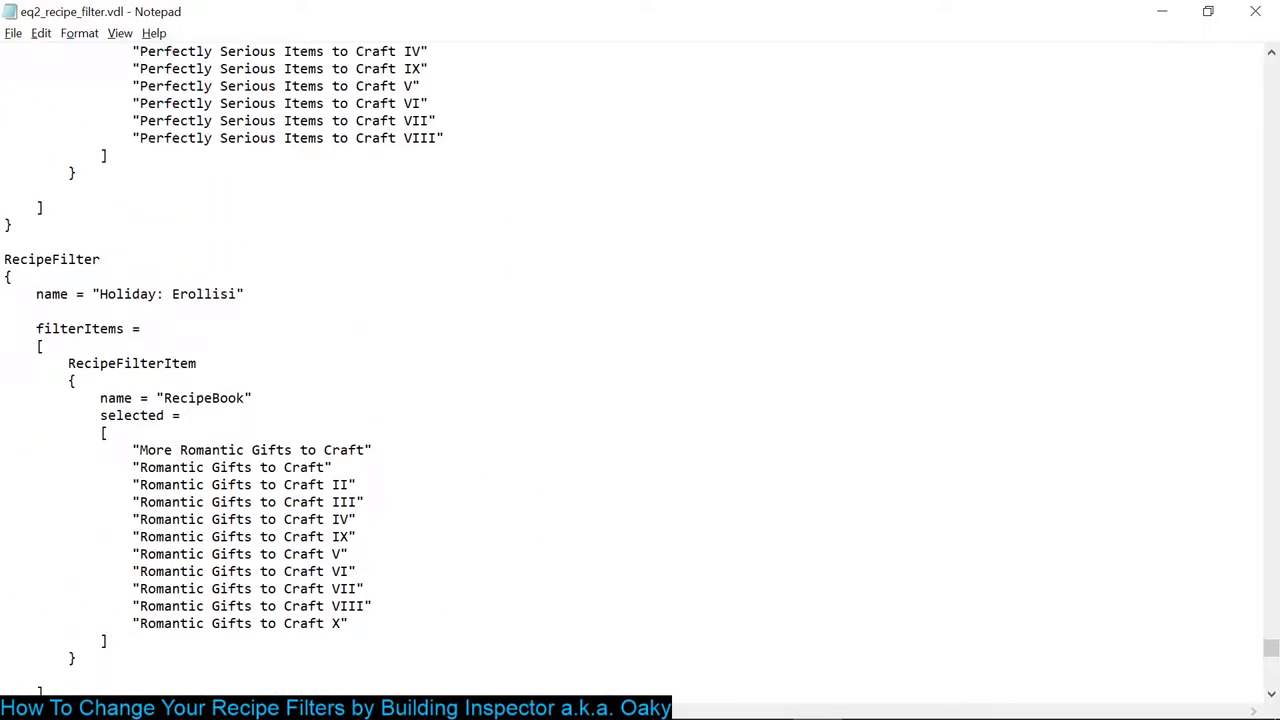
{"action": "scroll", "coordinate": [640, 370], "scroll_direction": "up", "scroll_amount": 10}
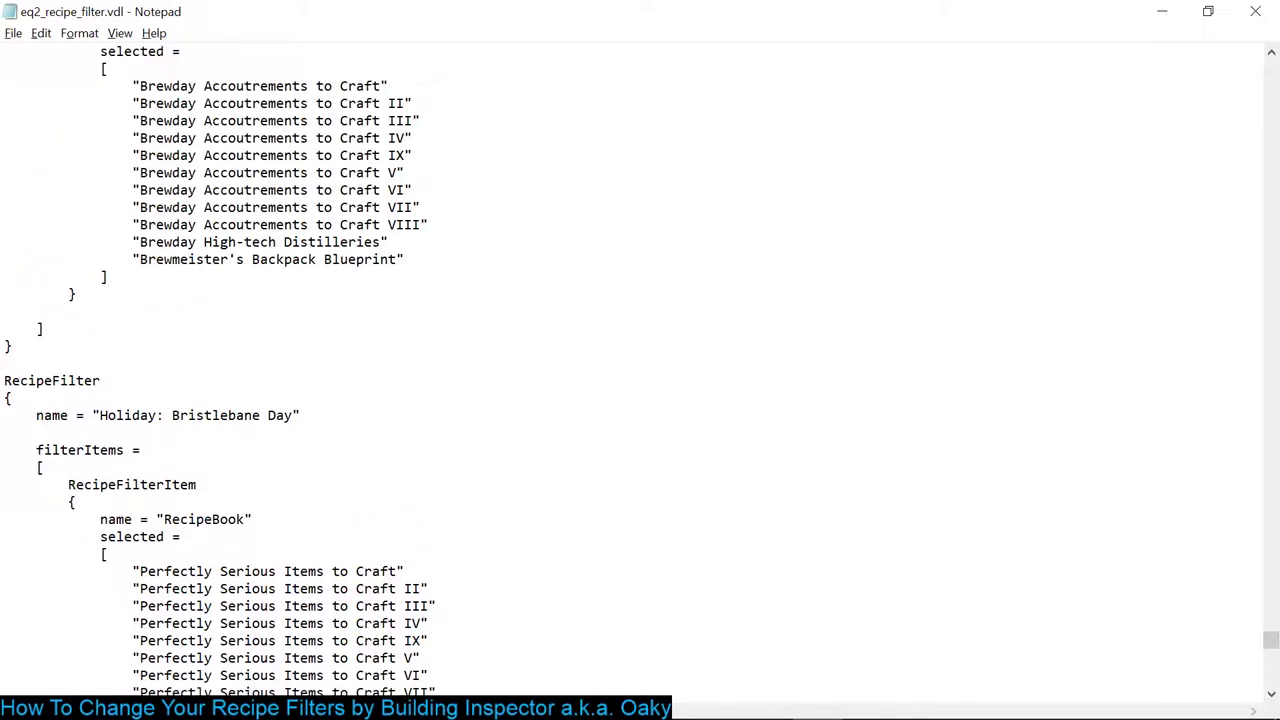
{"action": "scroll", "coordinate": [640, 370], "scroll_direction": "up", "scroll_amount": 20}
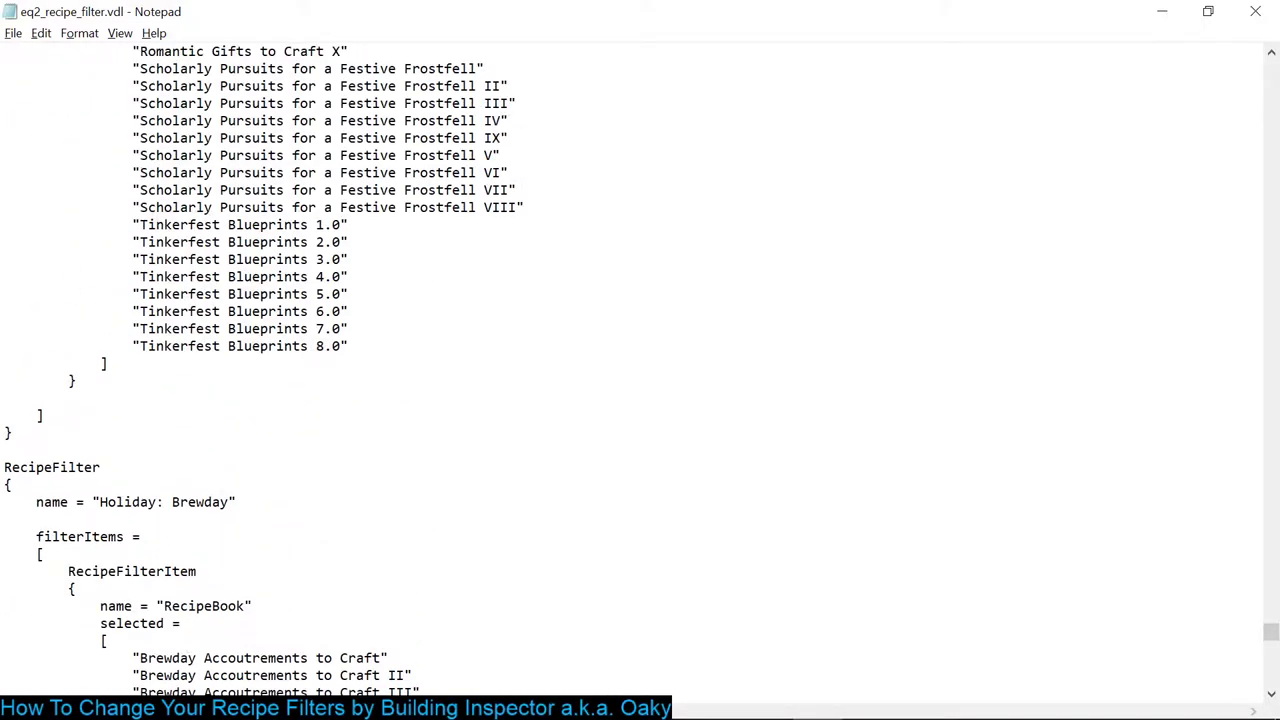
{"action": "scroll", "coordinate": [640, 370], "scroll_direction": "up", "scroll_amount": 5}
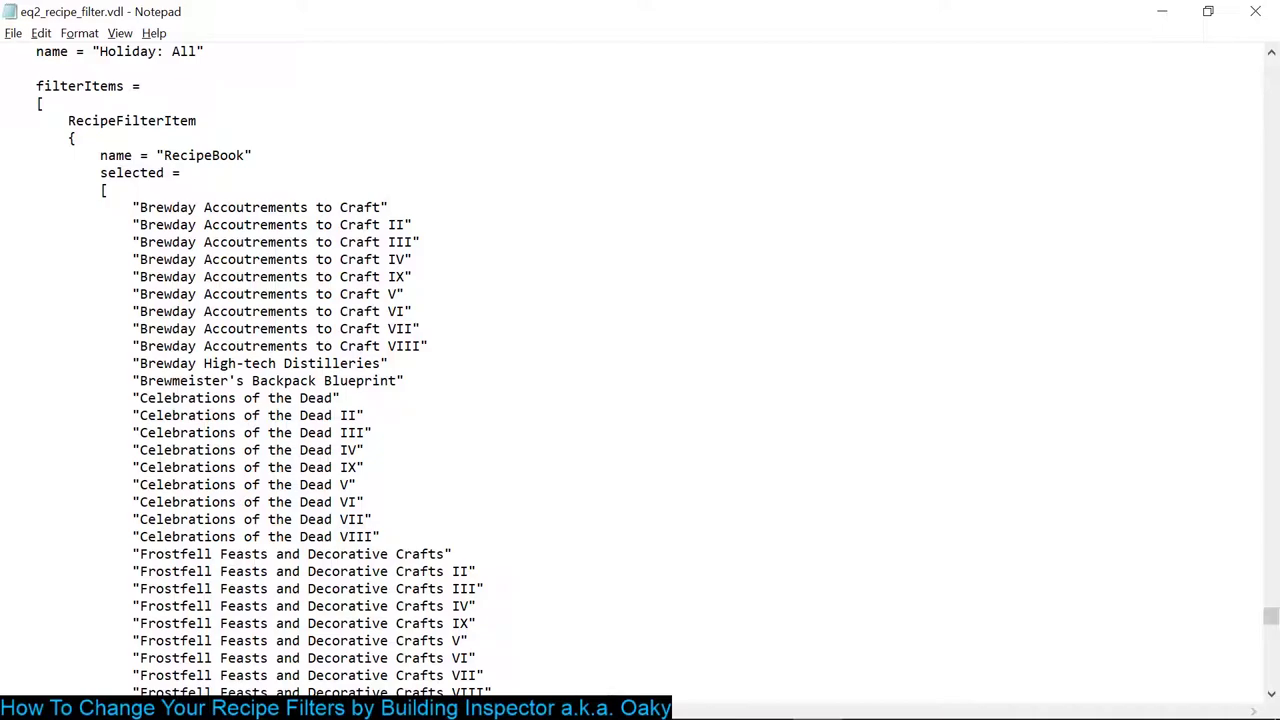
{"action": "key", "text": "Return"}
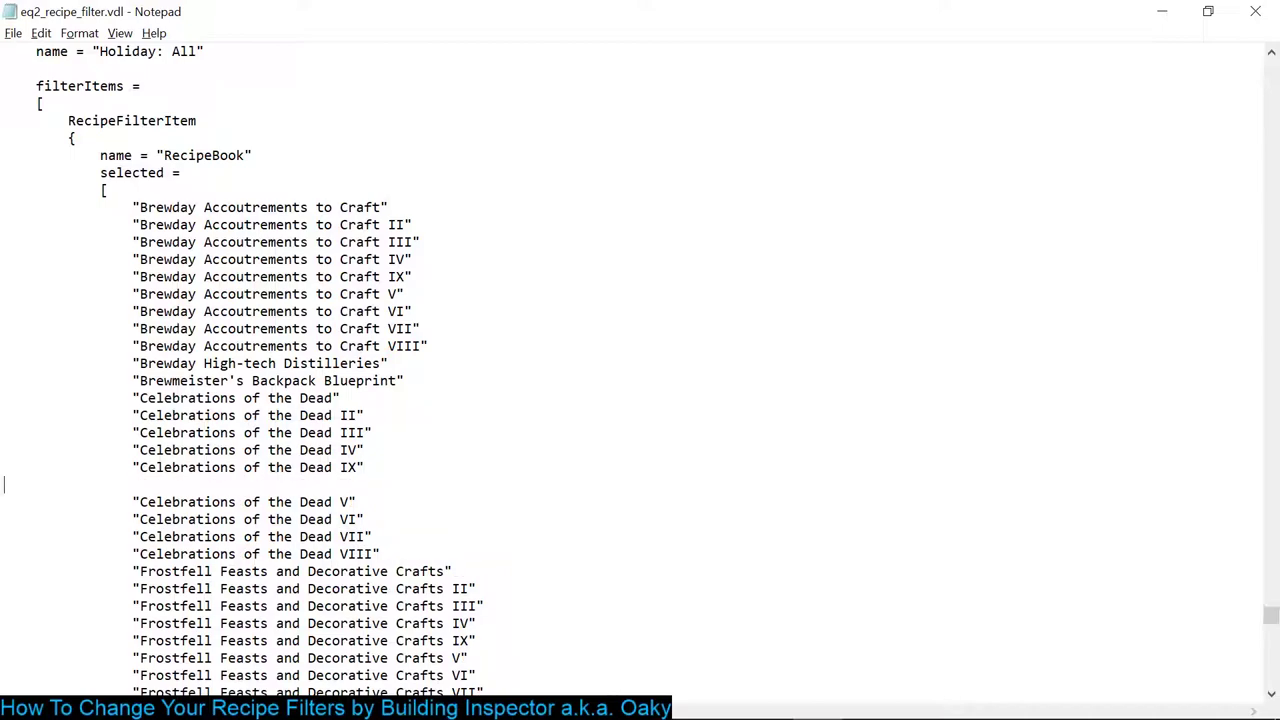
{"action": "key", "text": "ctrl+v"}
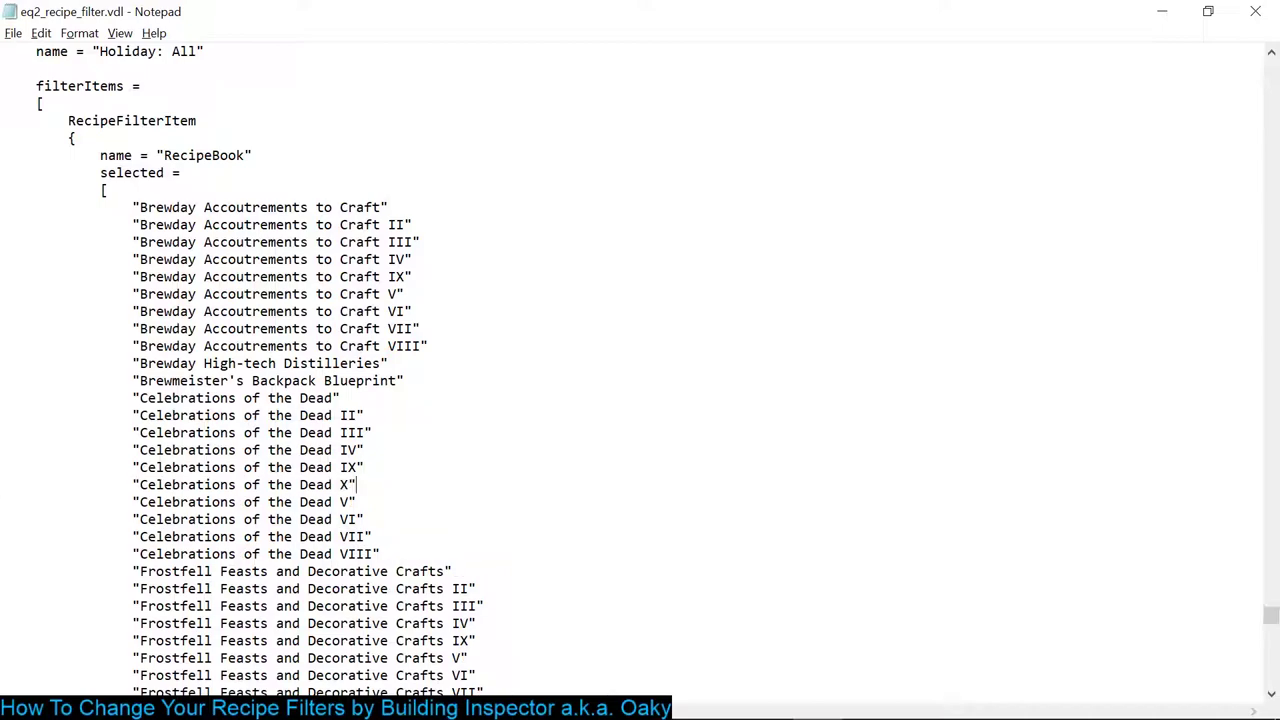
Step: Review the rest of the Holiday: All recipe book list and the Notebooks filter above it
{"action": "scroll", "coordinate": [640, 360], "scroll_direction": "down", "scroll_amount": 18}
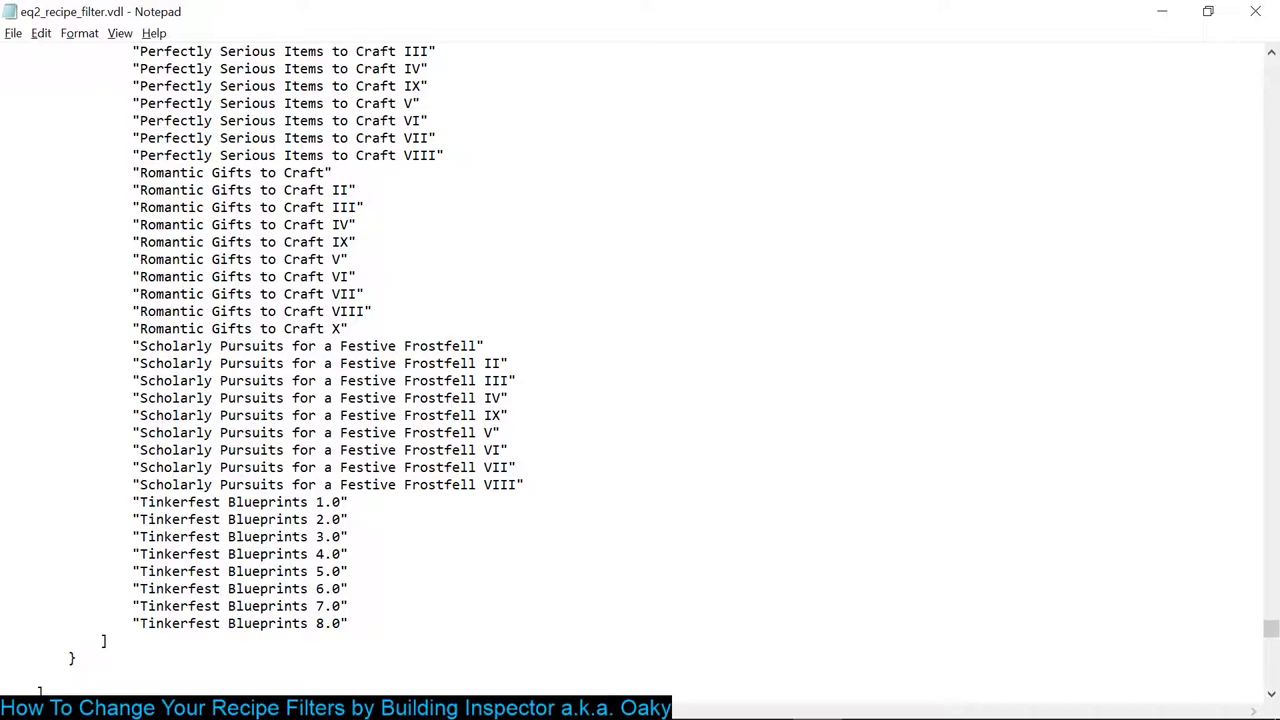
{"action": "scroll", "coordinate": [640, 360], "scroll_direction": "up", "scroll_amount": 20}
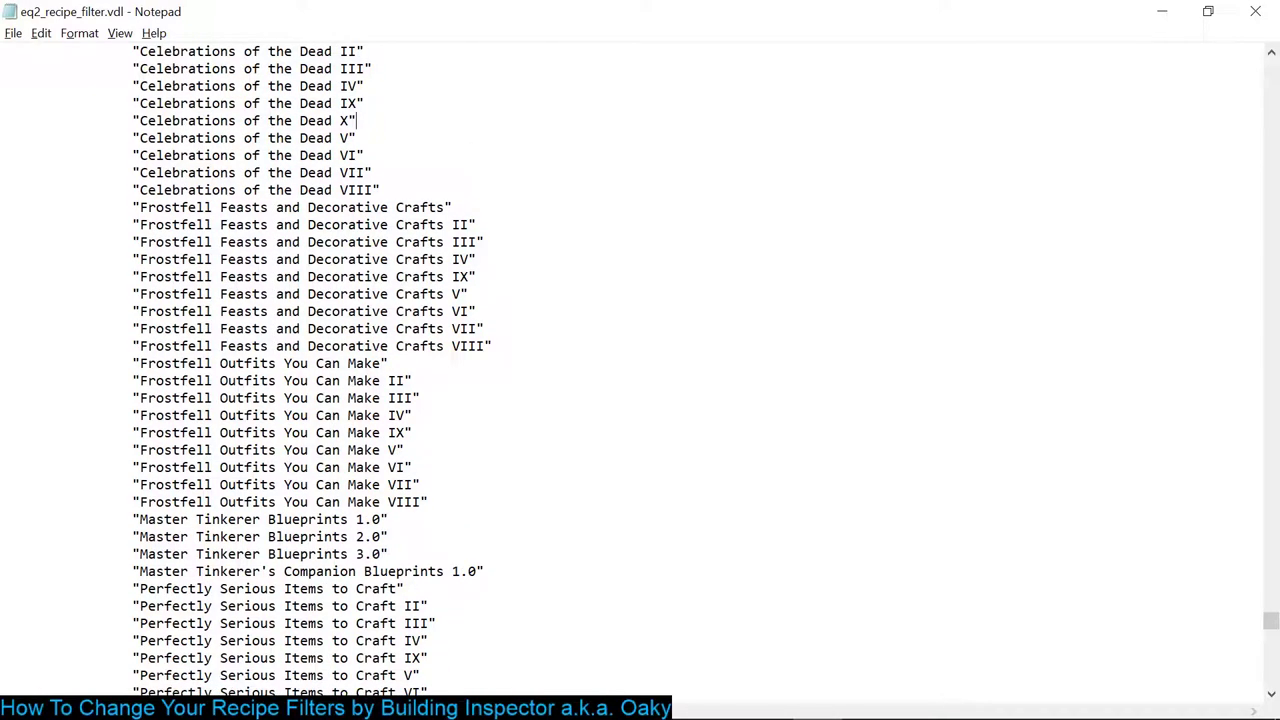
{"action": "scroll", "coordinate": [640, 360], "scroll_direction": "up", "scroll_amount": 1}
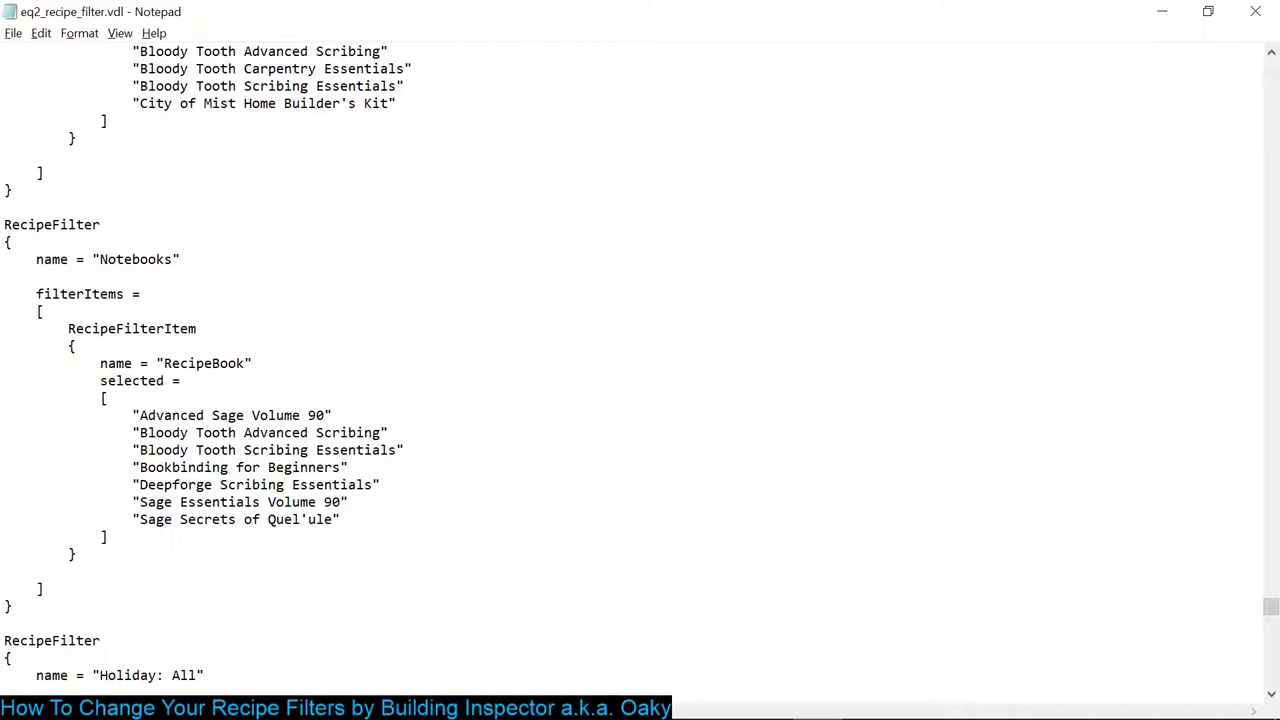
Step: Review the KA: House Items, ToT: House Items, WE: Sundered Ground and CoE: House Items filters for their recipe books
{"action": "scroll", "coordinate": [640, 370], "scroll_direction": "up", "scroll_amount": 5}
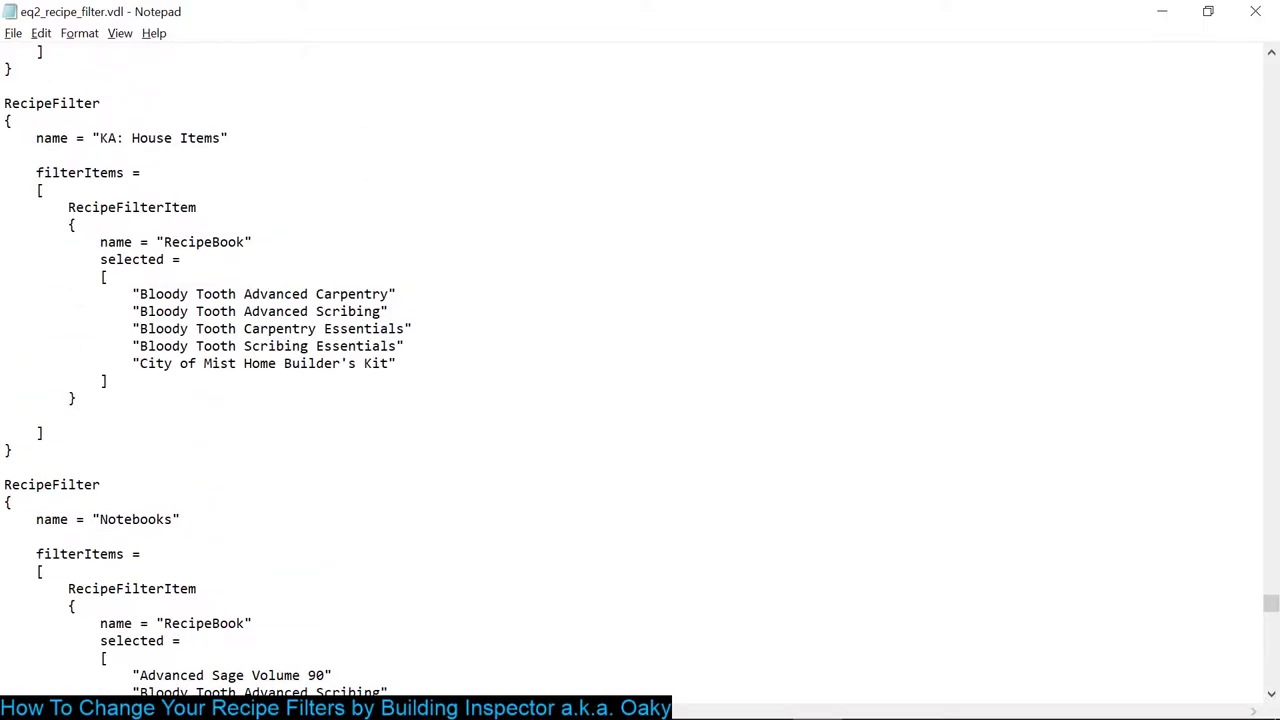
{"action": "scroll", "coordinate": [640, 370], "scroll_direction": "up", "scroll_amount": 2}
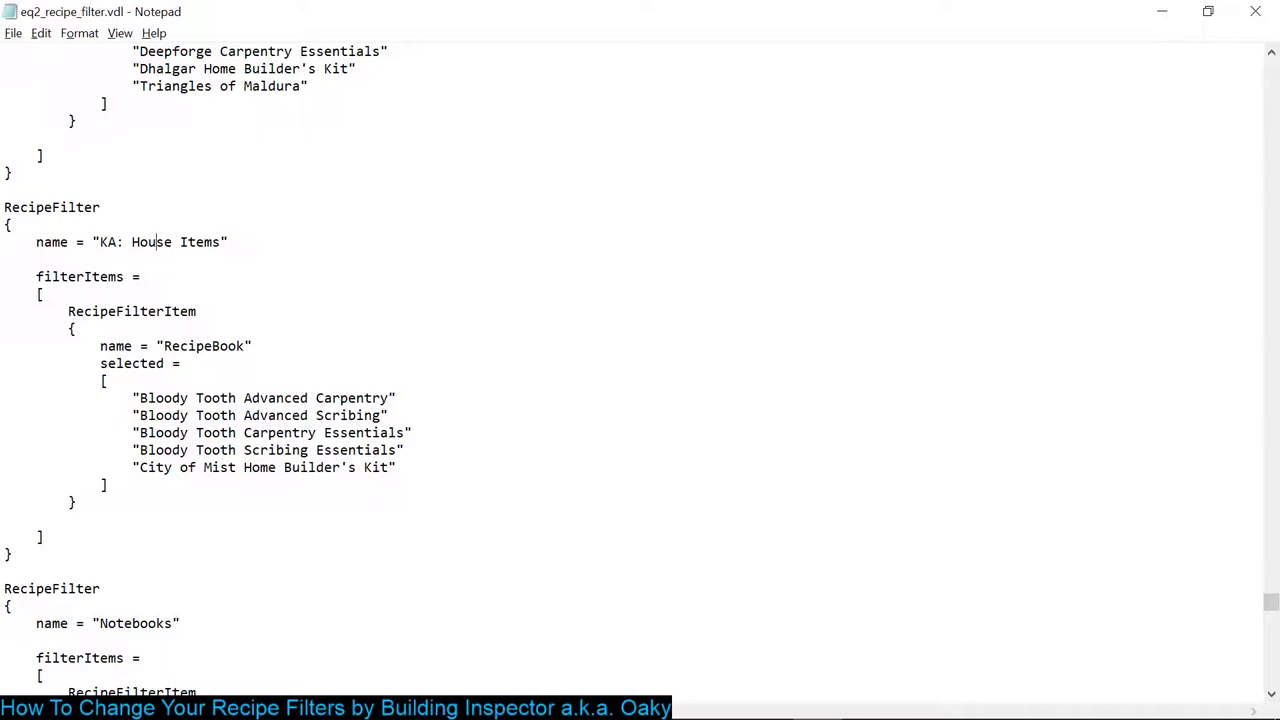
{"action": "left_click_drag", "start_coordinate": [397, 467], "coordinate": [4, 467]}
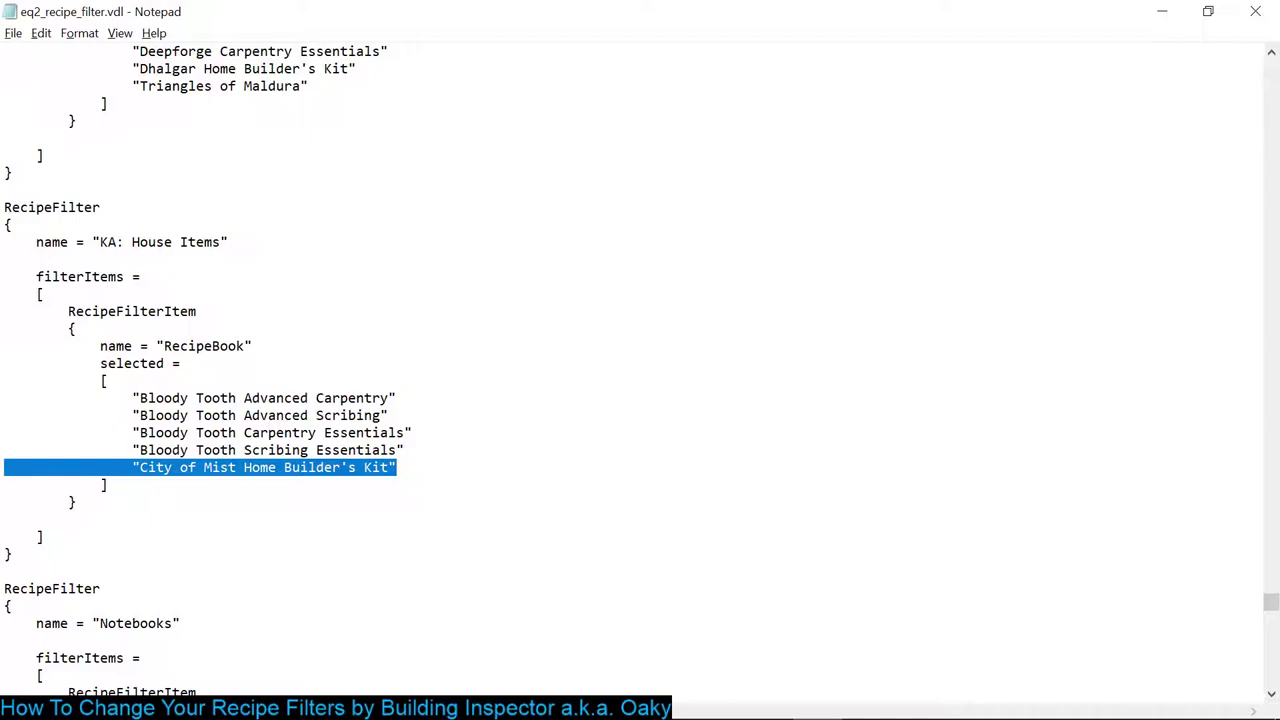
{"action": "scroll", "coordinate": [640, 370], "scroll_direction": "up", "scroll_amount": 7}
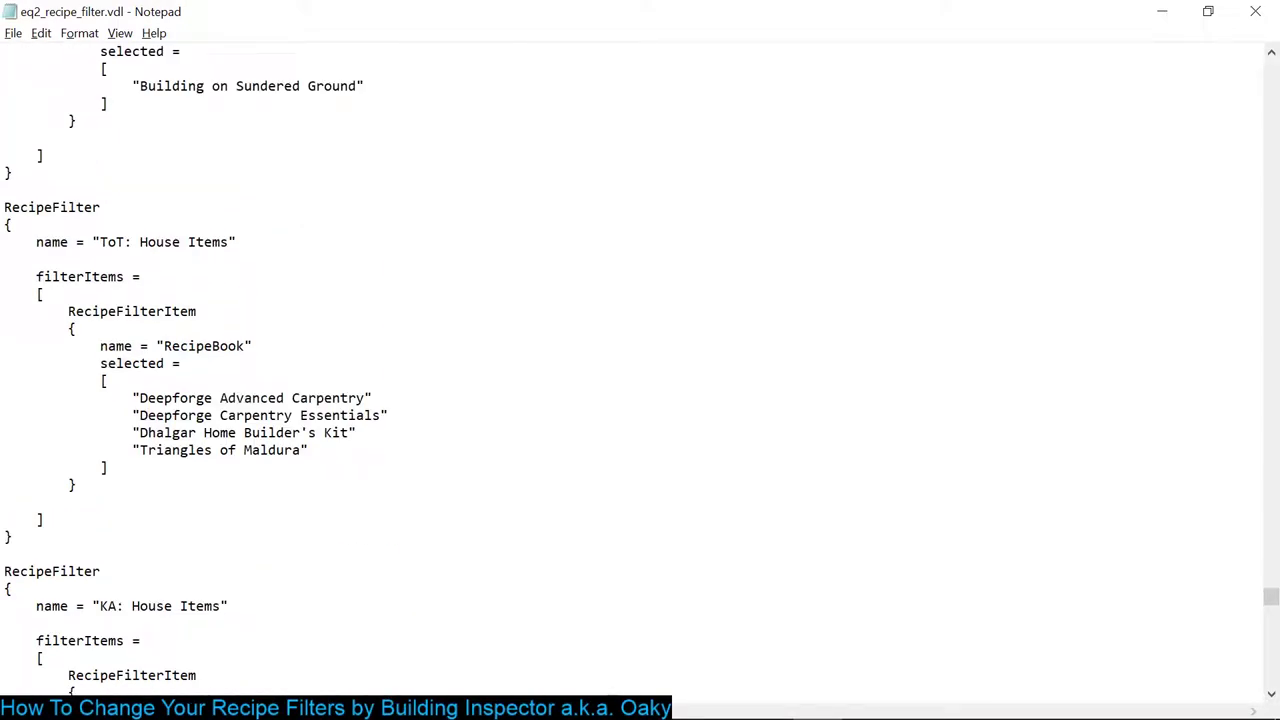
{"action": "left_click_drag", "start_coordinate": [106, 242], "coordinate": [156, 242]}
{"action": "scroll", "coordinate": [640, 370], "scroll_direction": "up", "scroll_amount": 5}
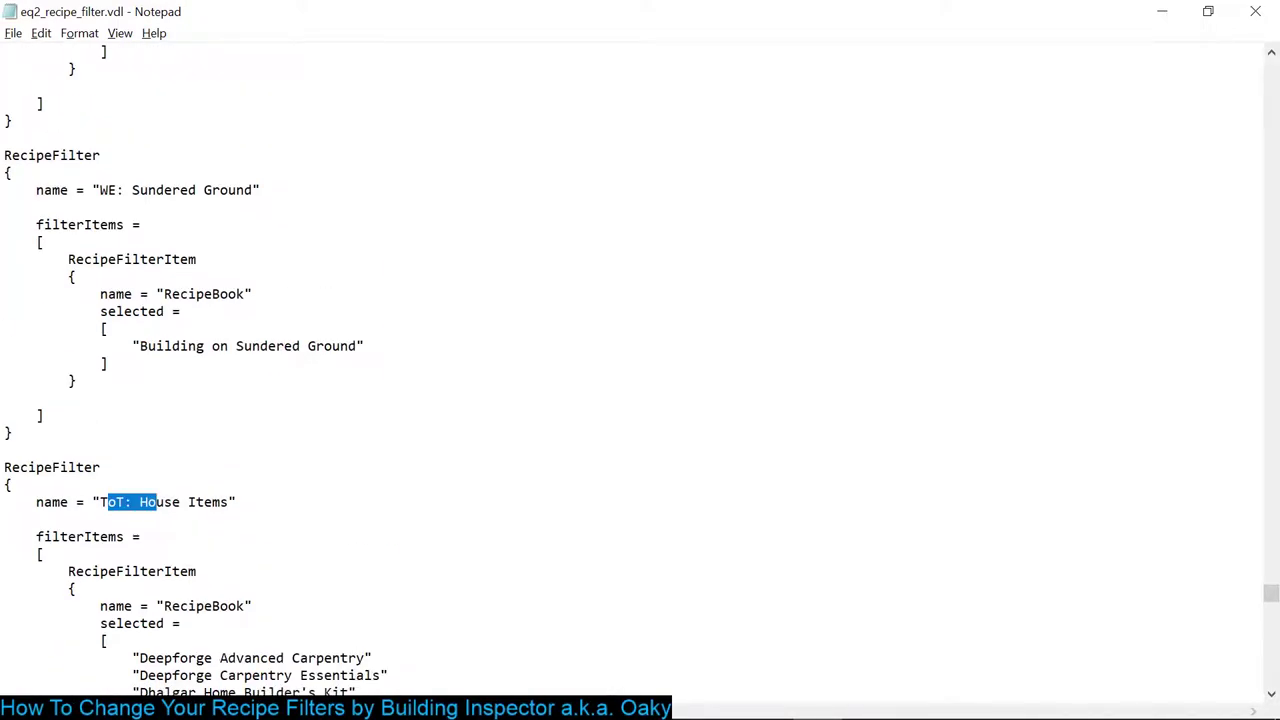
{"action": "left_click", "coordinate": [4, 207]}
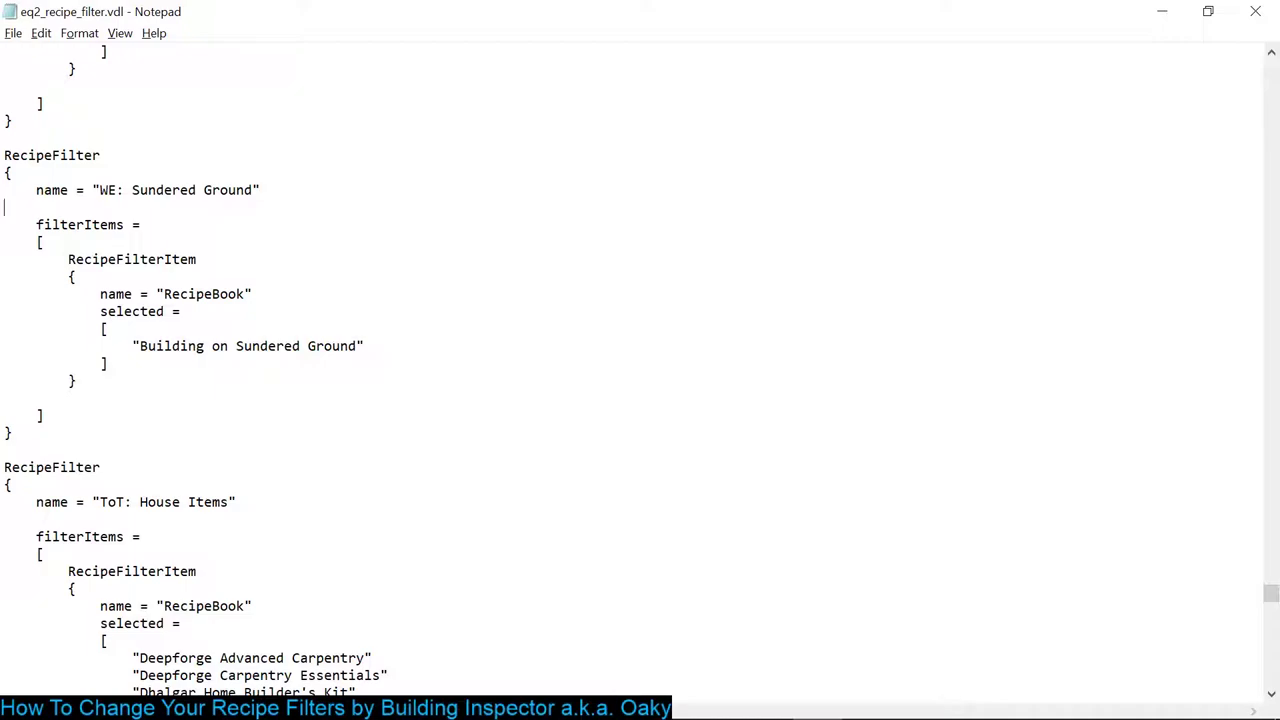
{"action": "scroll", "coordinate": [640, 370], "scroll_direction": "up", "scroll_amount": 5}
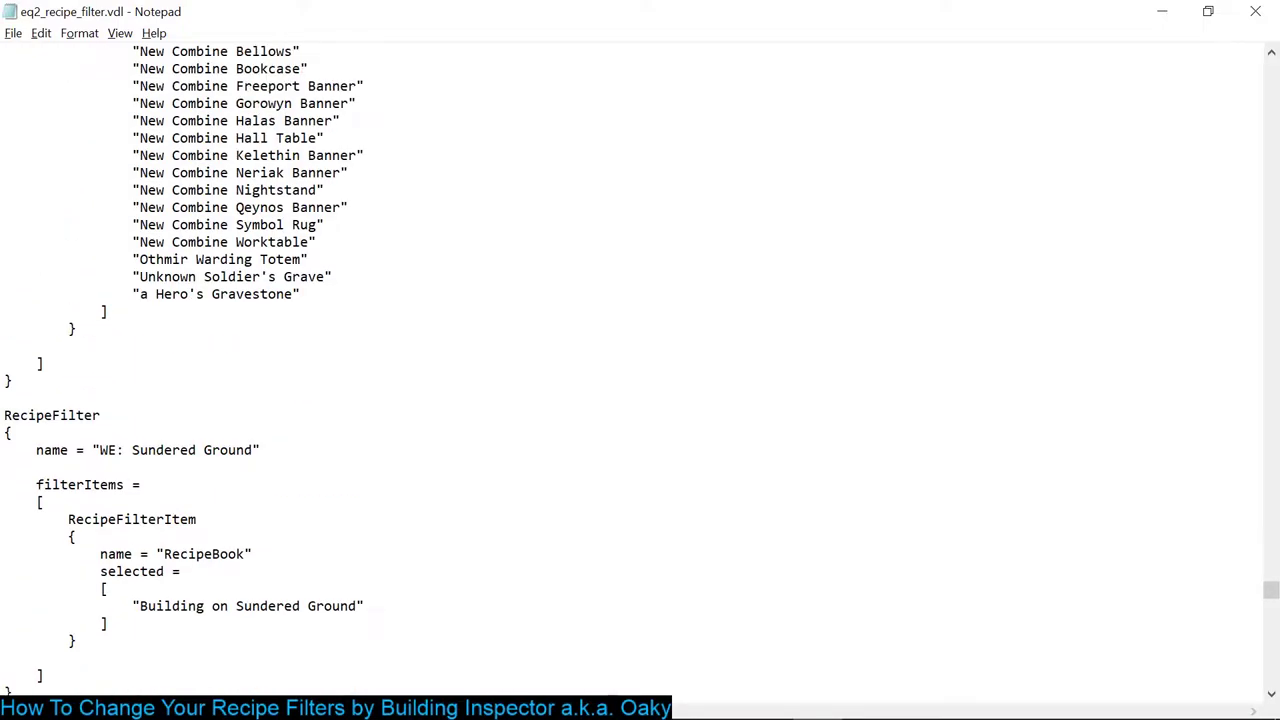
{"action": "scroll", "coordinate": [640, 370], "scroll_direction": "up", "scroll_amount": 6}
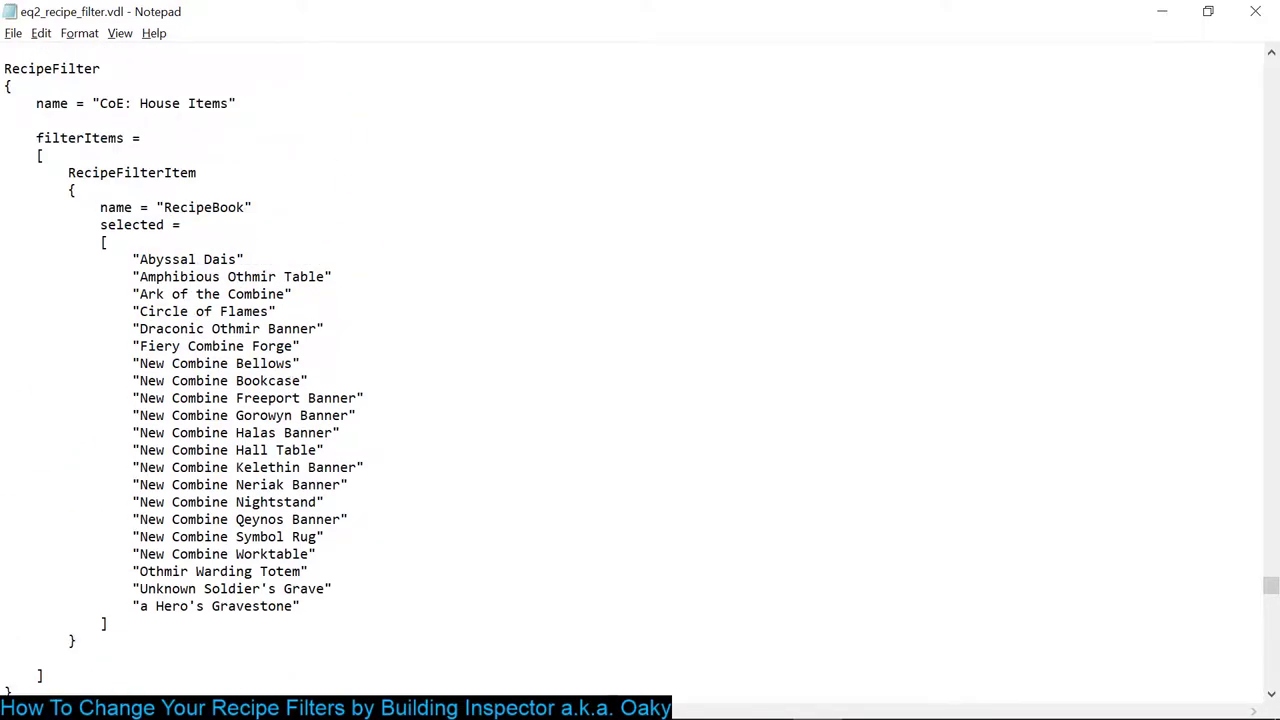
Step: Add a "Celebrations of the Dead X" line below the IX entry in the All: House Items filter
{"action": "scroll", "coordinate": [640, 370], "scroll_direction": "up", "scroll_amount": 20}
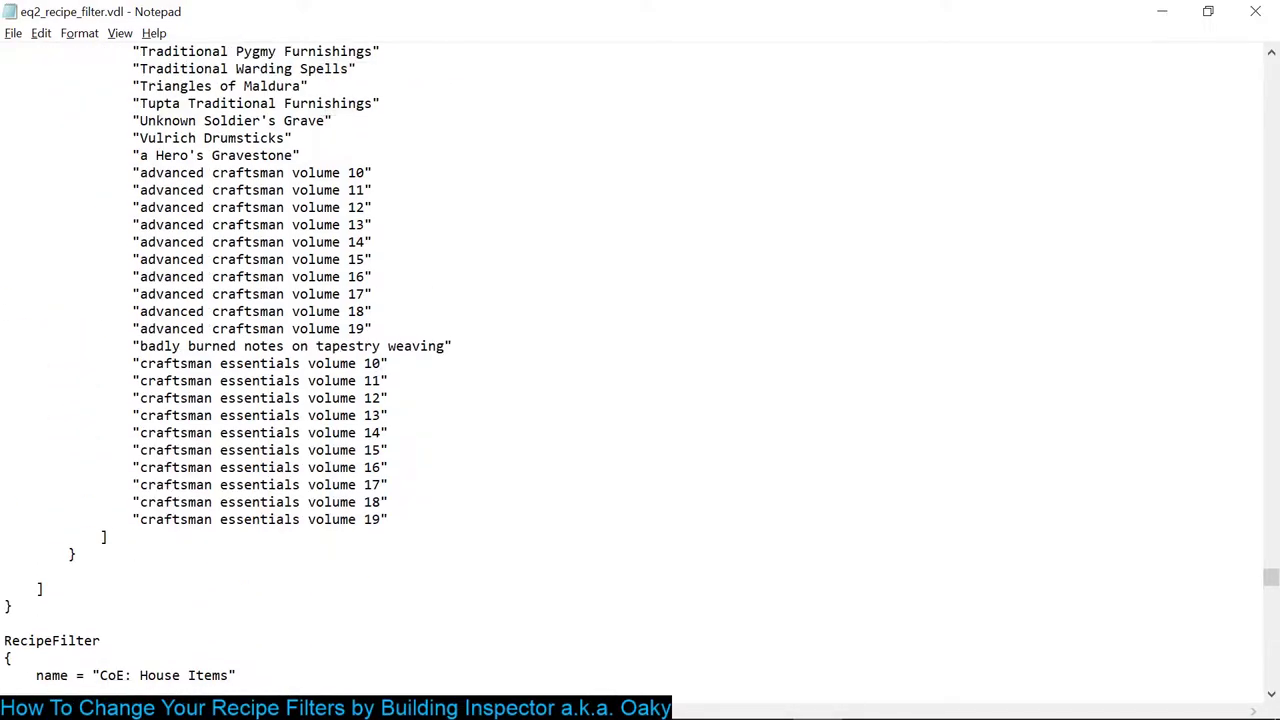
{"action": "scroll", "coordinate": [640, 370], "scroll_direction": "up", "scroll_amount": 10}
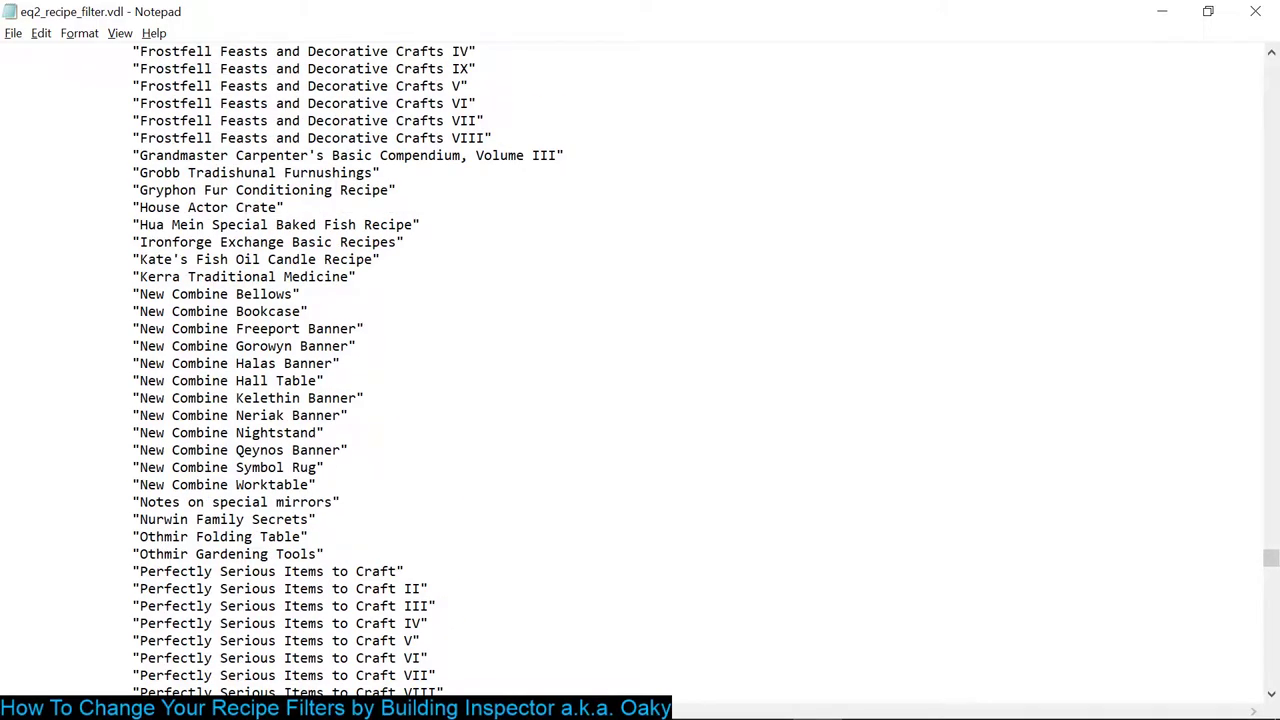
{"action": "scroll", "coordinate": [640, 370], "scroll_direction": "up", "scroll_amount": 12}
{"action": "scroll", "coordinate": [640, 370], "scroll_direction": "up", "scroll_amount": 5}
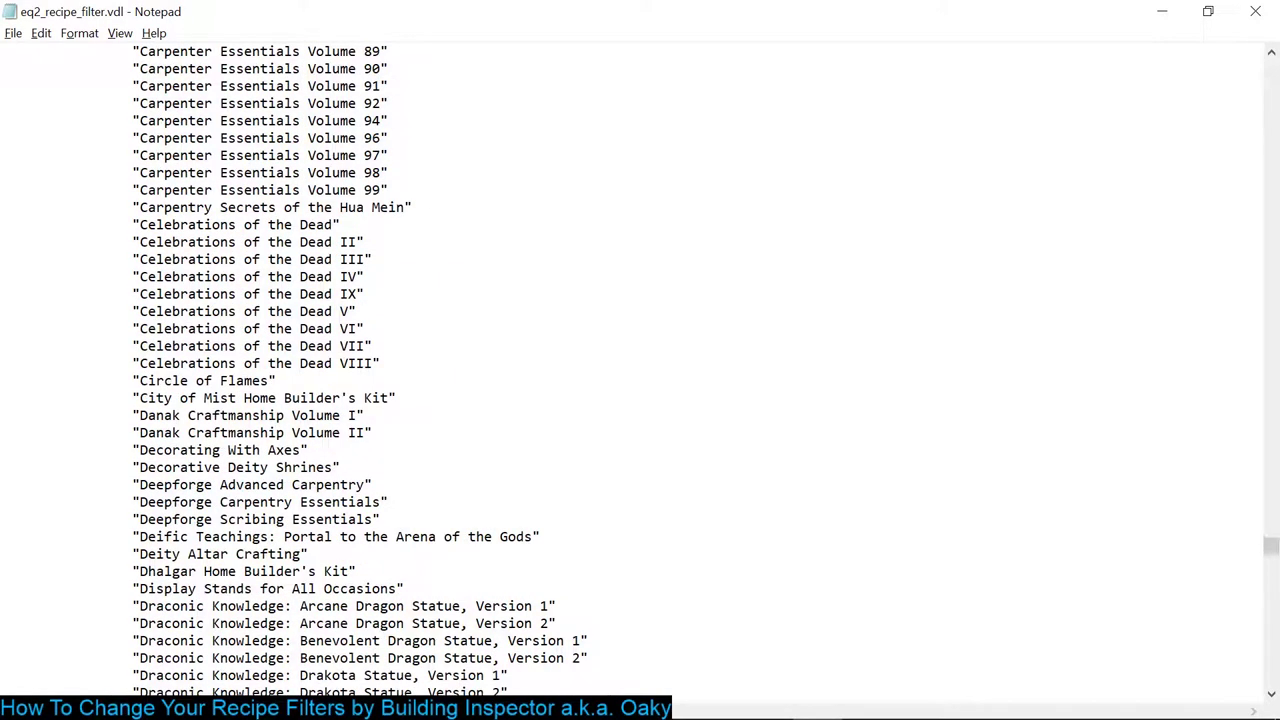
{"action": "left_click", "coordinate": [365, 294]}
{"action": "key", "text": "Return"}
{"action": "type", "text": "\"Celebrations of the Dead X\""}
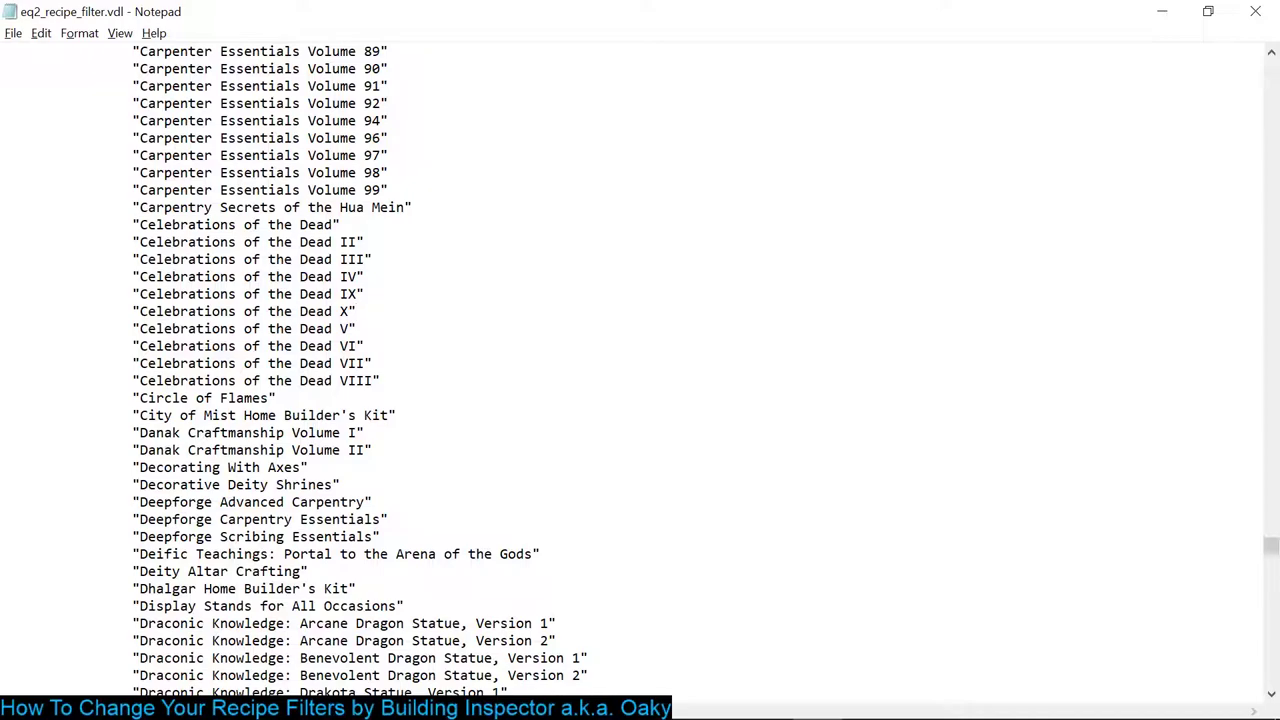
Step: Review the All: House Items recipe book list from the Draconic Knowledge entries down to its end
{"action": "scroll", "coordinate": [640, 370], "scroll_direction": "down", "scroll_amount": 11}
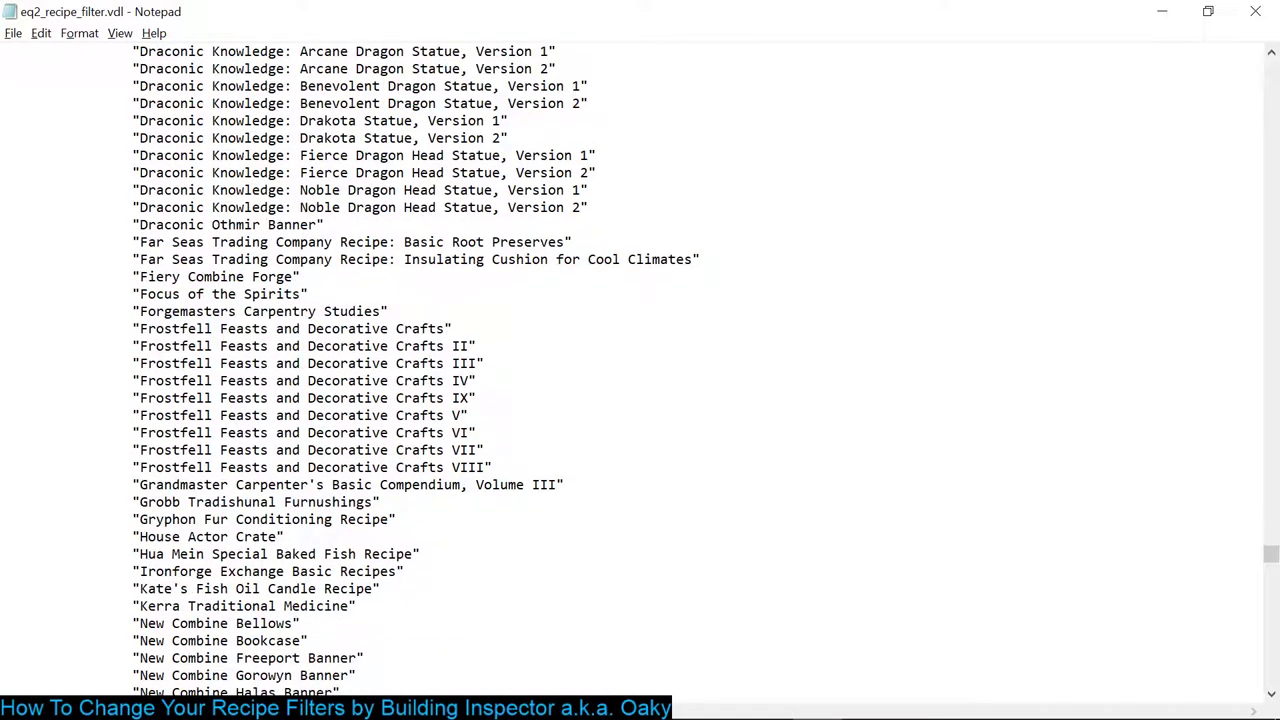
{"action": "scroll", "coordinate": [640, 370], "scroll_direction": "down", "scroll_amount": 5}
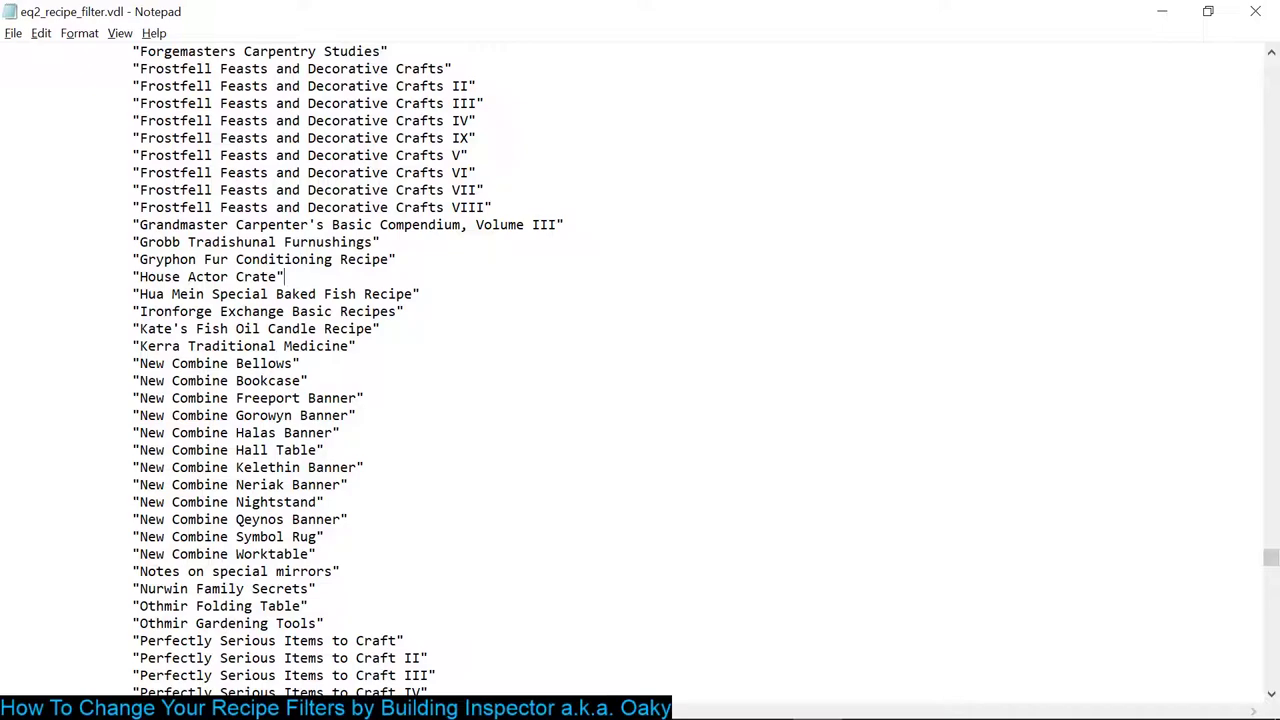
{"action": "scroll", "coordinate": [640, 370], "scroll_direction": "down", "scroll_amount": 20}
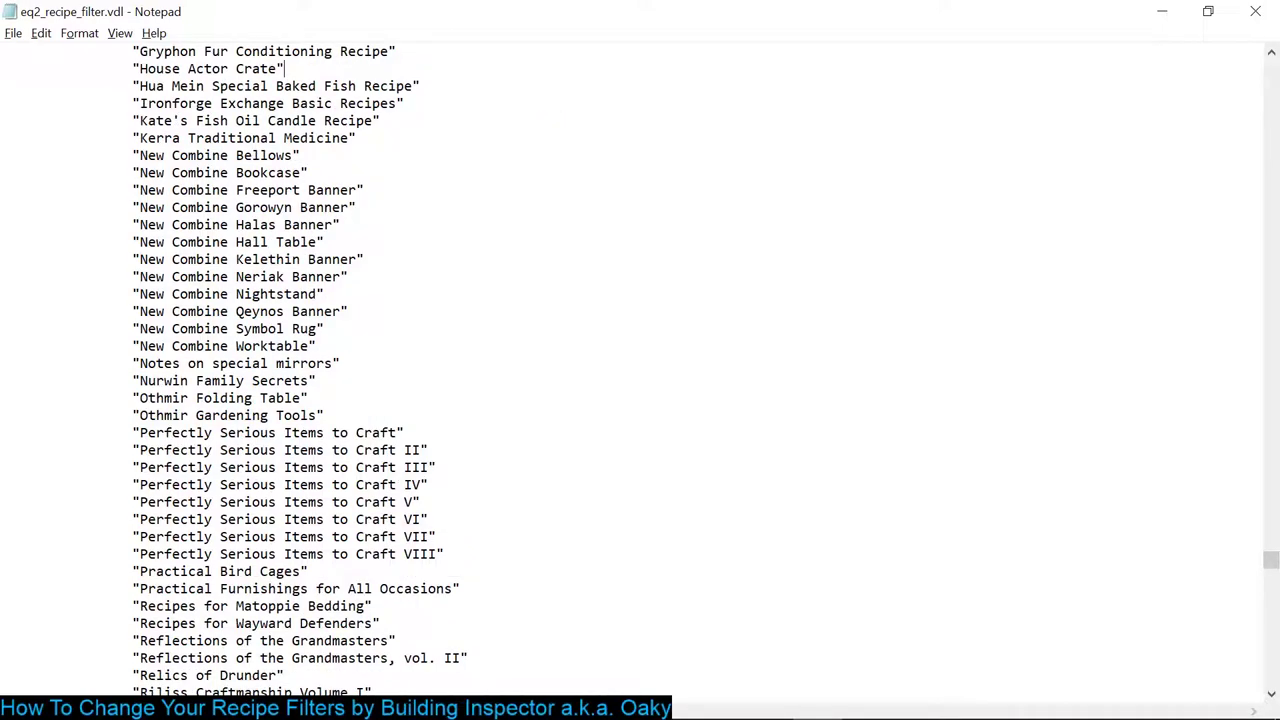
{"action": "scroll", "coordinate": [640, 370], "scroll_direction": "down", "scroll_amount": 4}
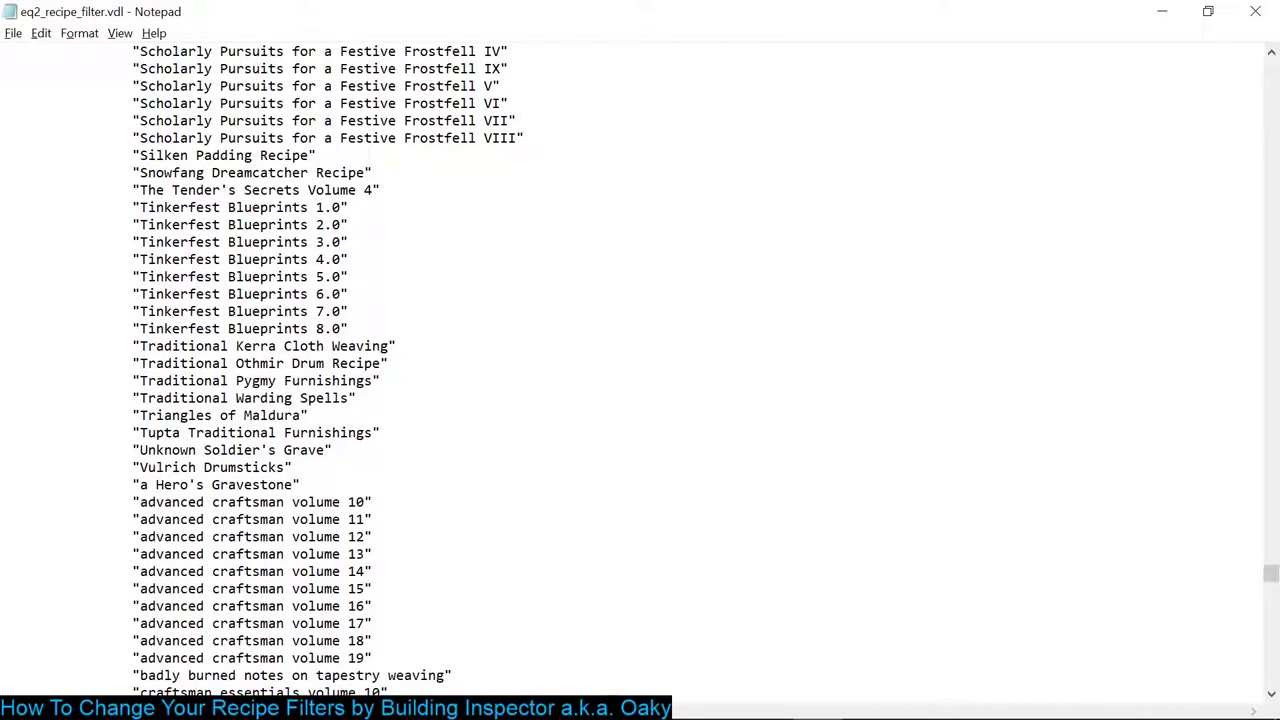
{"action": "scroll", "coordinate": [640, 370], "scroll_direction": "down", "scroll_amount": 3}
{"action": "scroll", "coordinate": [640, 370], "scroll_direction": "down", "scroll_amount": 3}
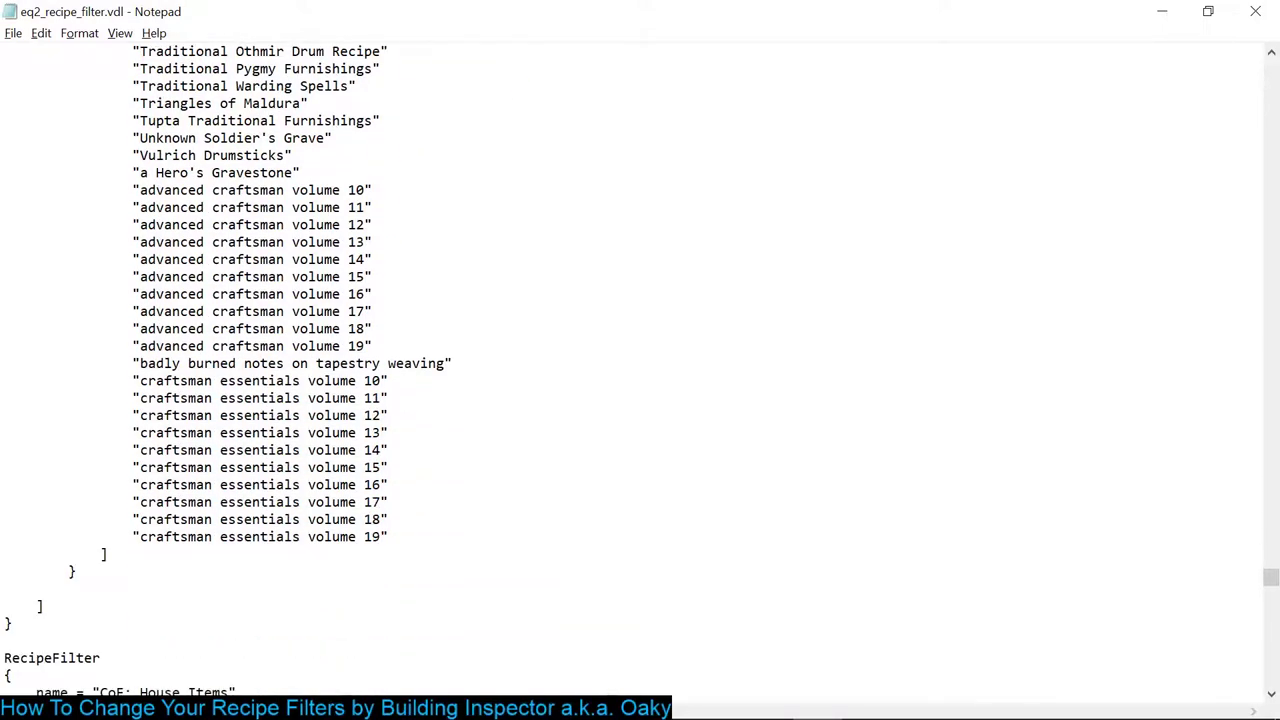
{"action": "left_click", "coordinate": [292, 155]}
Step: Review the All: House Items list back up through its holiday and carpenter books to the KA Recipes filter above it
{"action": "scroll", "coordinate": [640, 370], "scroll_direction": "up", "scroll_amount": 8}
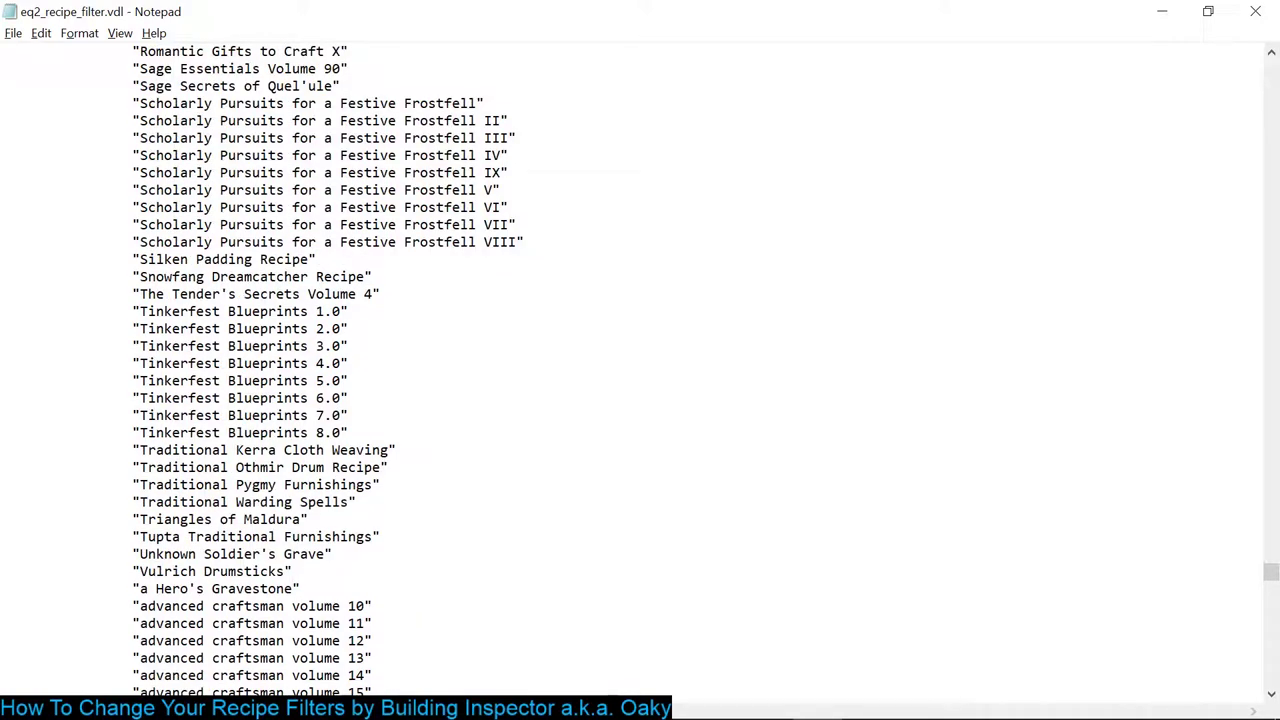
{"action": "left_click", "coordinate": [204, 68]}
{"action": "scroll", "coordinate": [640, 370], "scroll_direction": "up", "scroll_amount": 4}
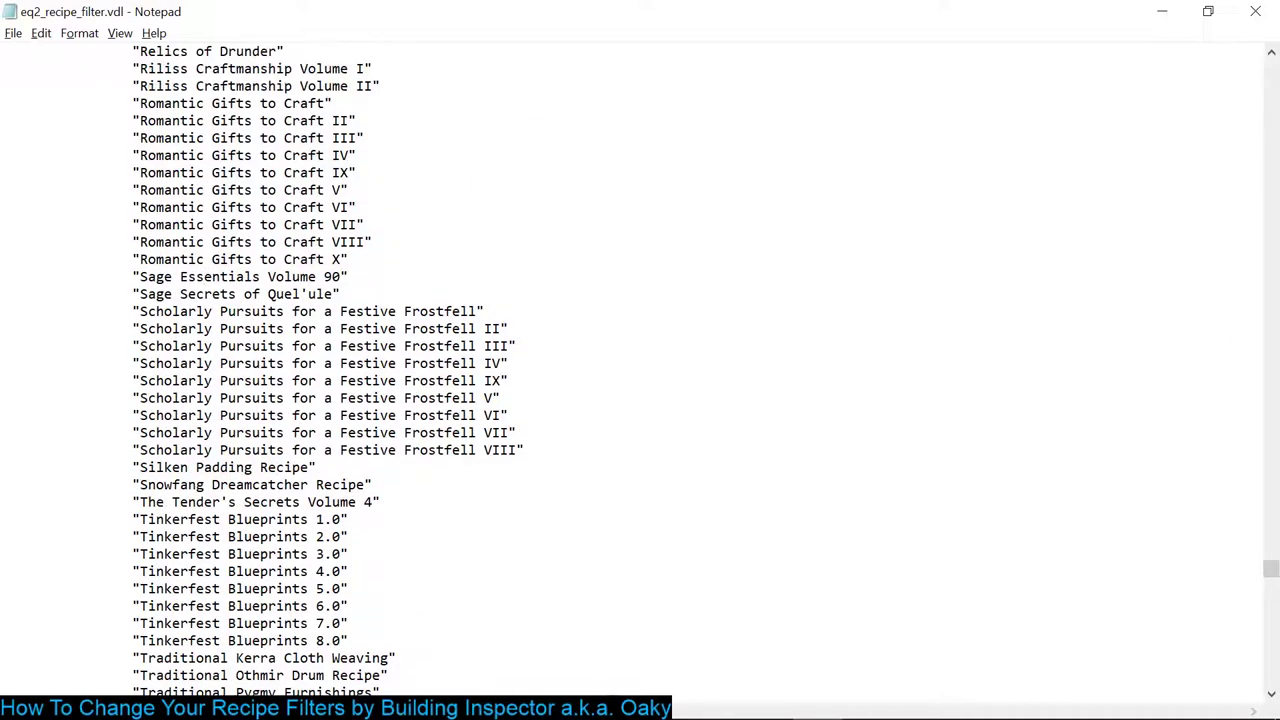
{"action": "scroll", "coordinate": [640, 370], "scroll_direction": "up", "scroll_amount": 2}
{"action": "scroll", "coordinate": [640, 370], "scroll_direction": "up", "scroll_amount": 3}
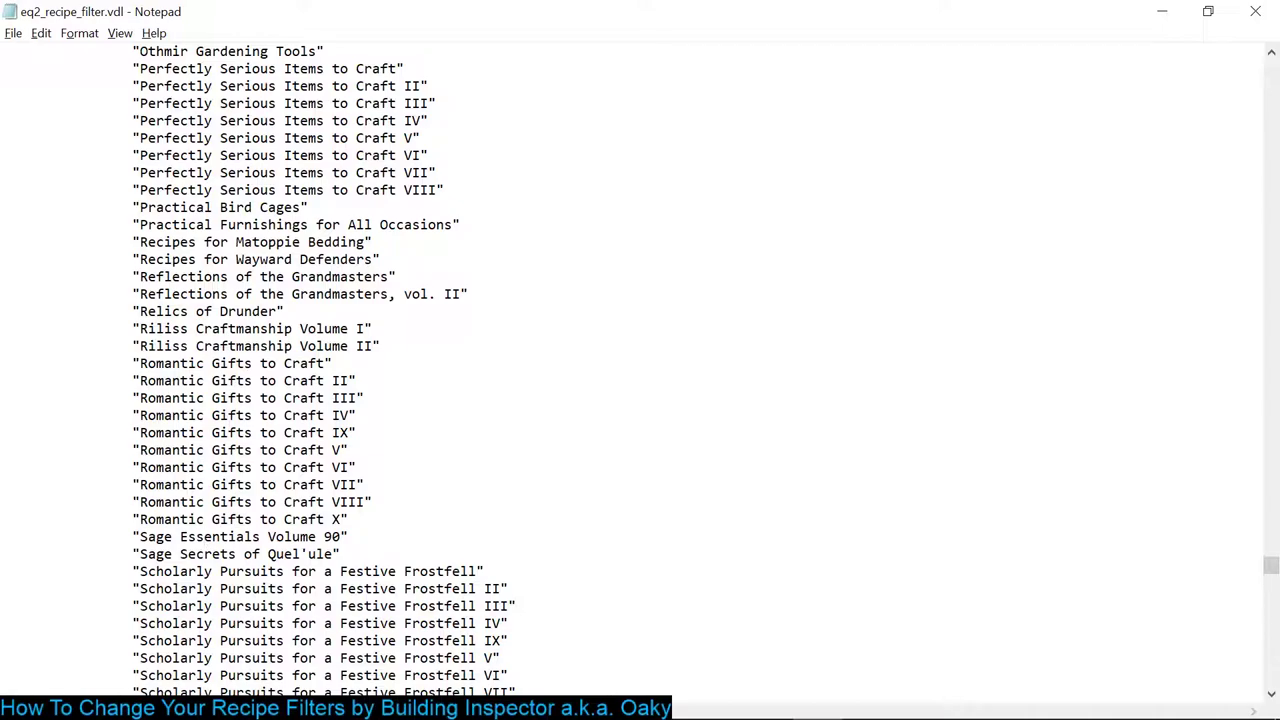
{"action": "scroll", "coordinate": [640, 370], "scroll_direction": "up", "scroll_amount": 1}
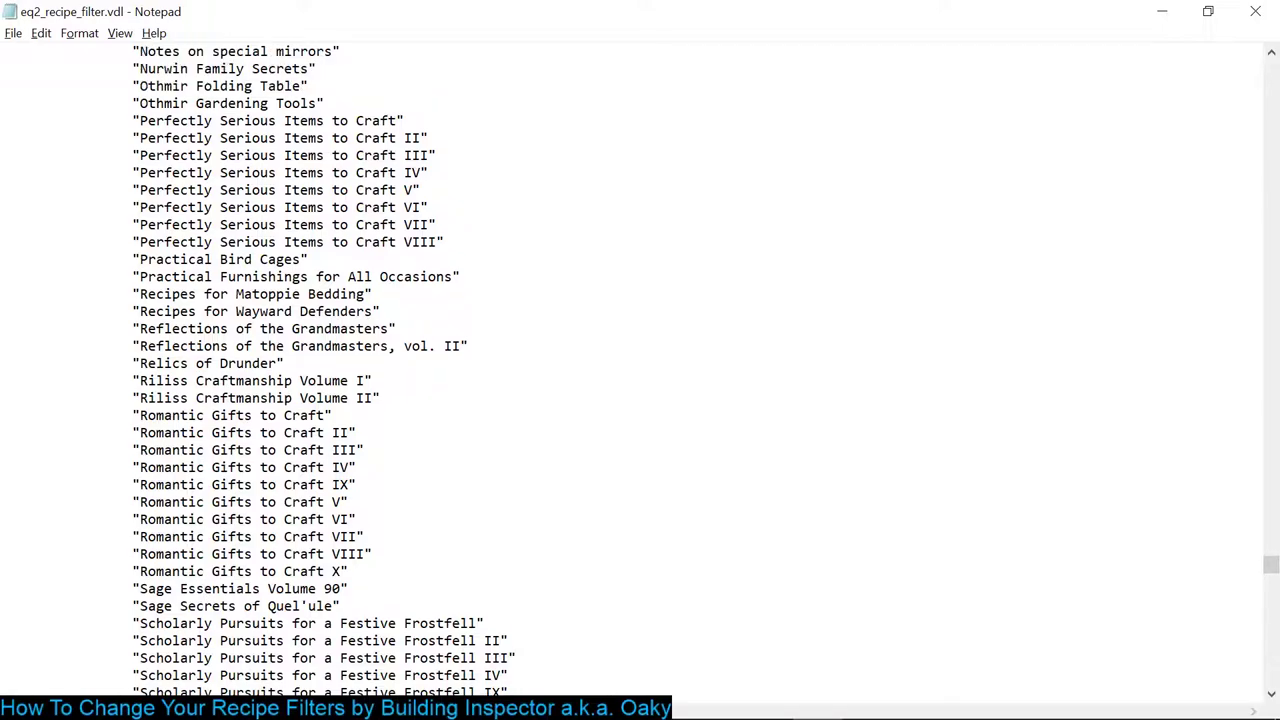
{"action": "scroll", "coordinate": [640, 370], "scroll_direction": "up", "scroll_amount": 4}
{"action": "scroll", "coordinate": [640, 370], "scroll_direction": "up", "scroll_amount": 6}
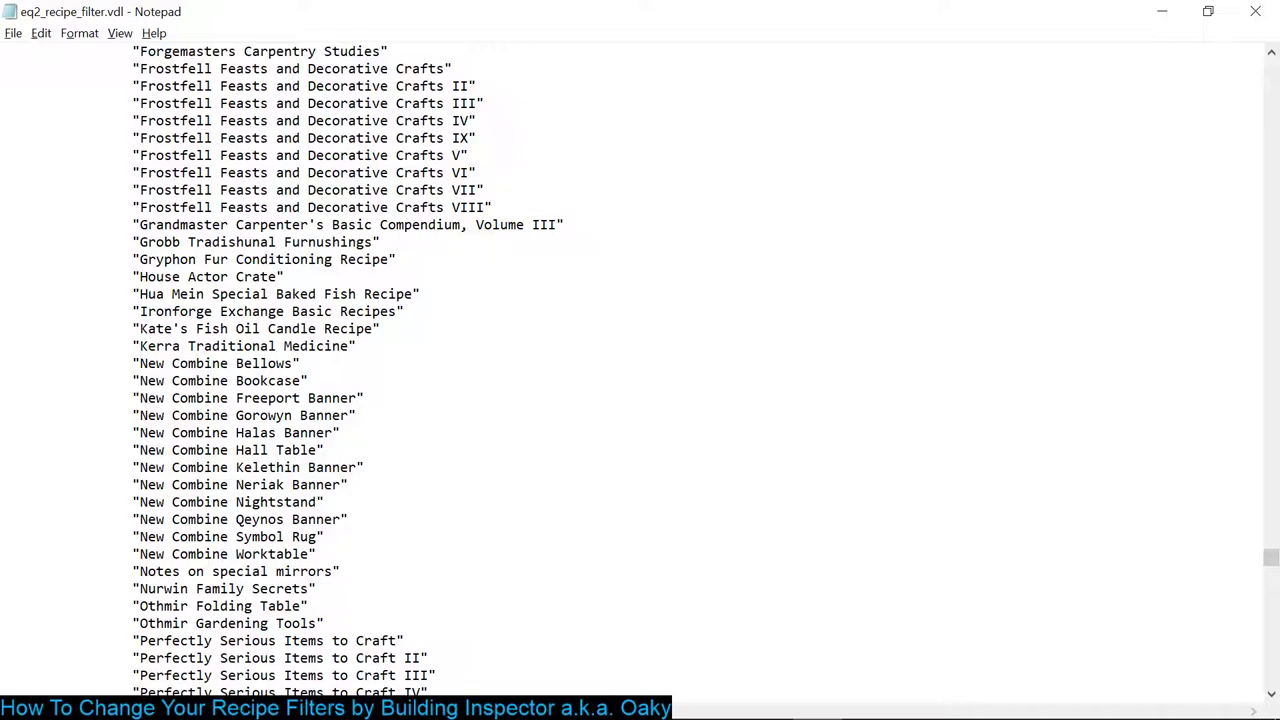
{"action": "scroll", "coordinate": [640, 370], "scroll_direction": "up", "scroll_amount": 20}
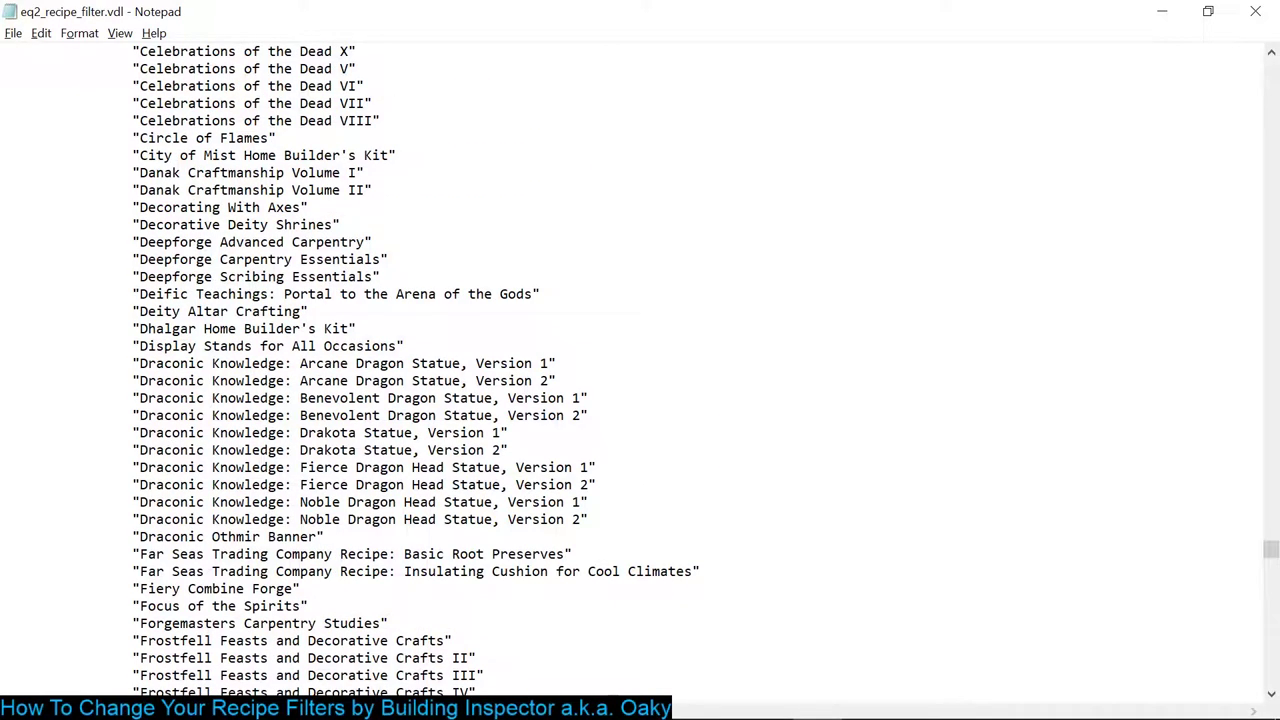
{"action": "scroll", "coordinate": [640, 370], "scroll_direction": "up", "scroll_amount": 13}
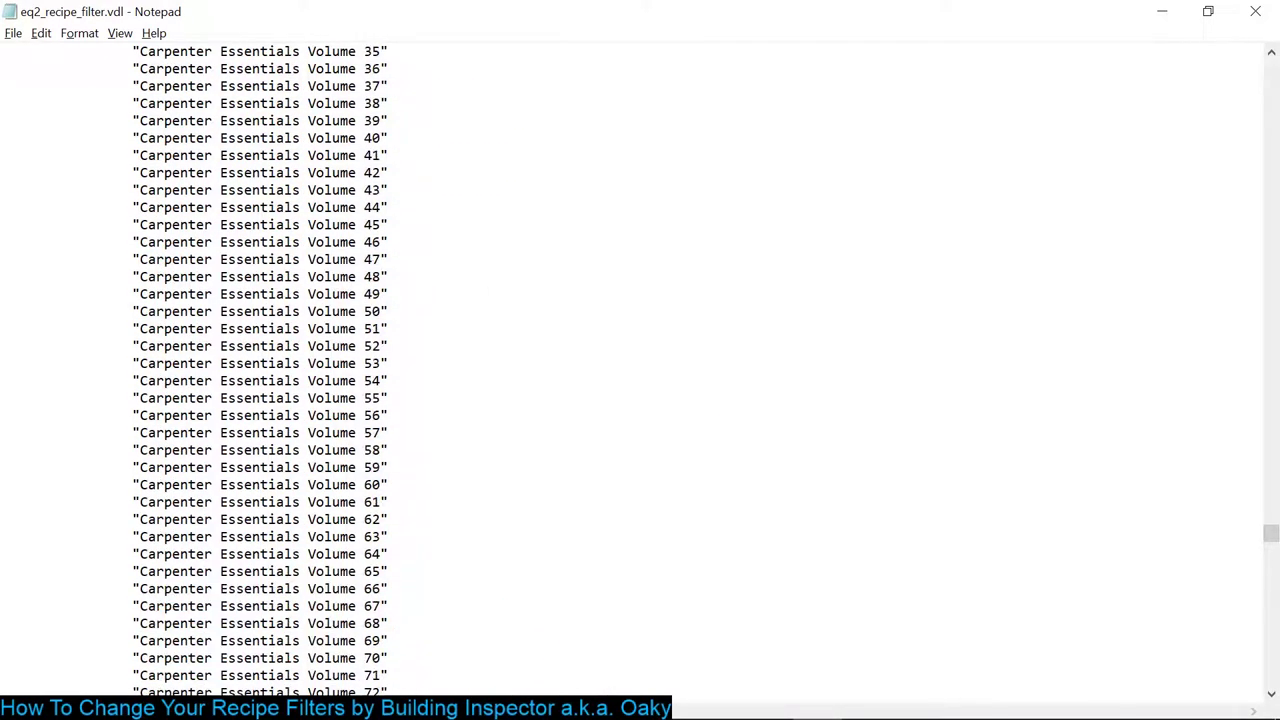
{"action": "scroll", "coordinate": [640, 370], "scroll_direction": "up", "scroll_amount": 15}
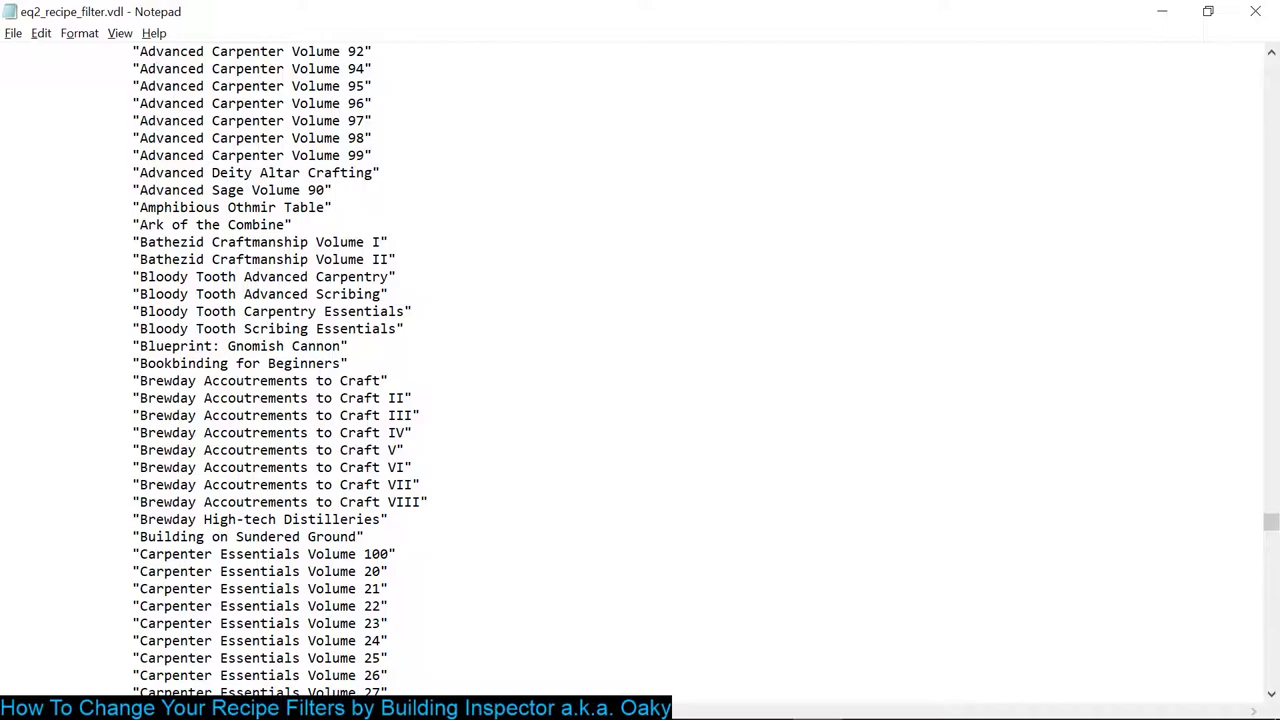
{"action": "scroll", "coordinate": [640, 370], "scroll_direction": "up", "scroll_amount": 20}
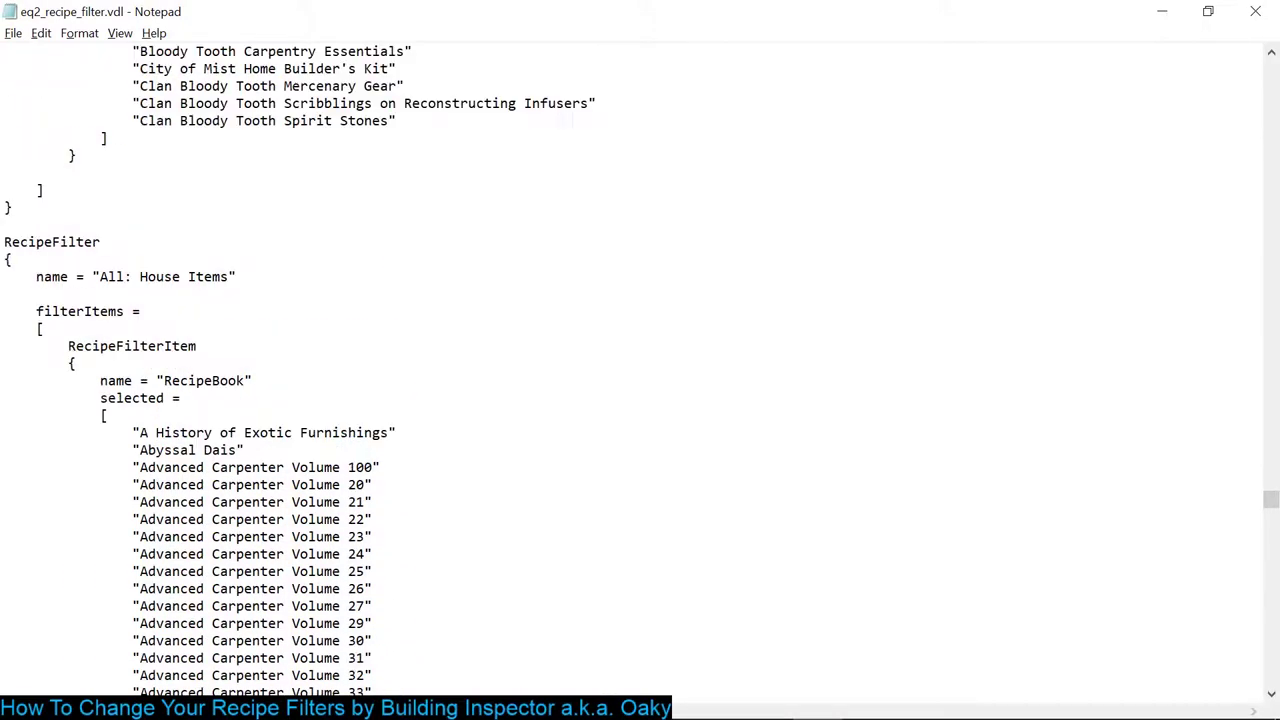
{"action": "scroll", "coordinate": [640, 370], "scroll_direction": "up", "scroll_amount": 5}
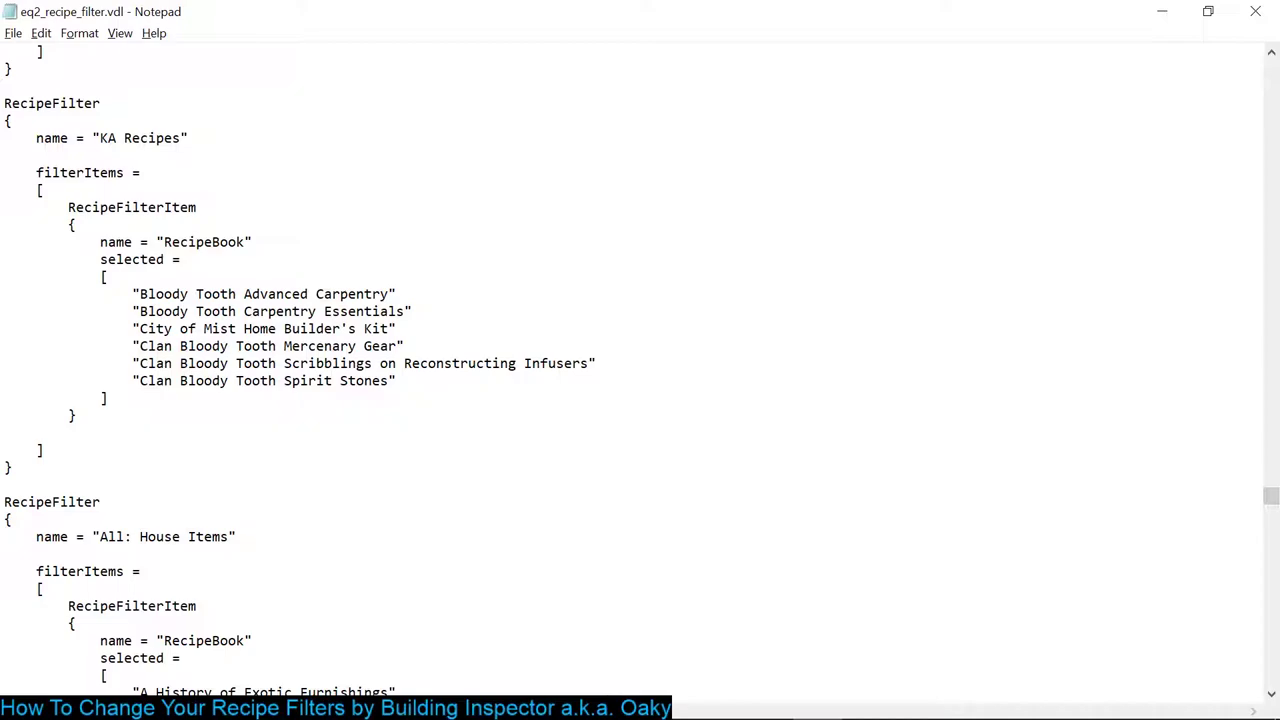
Step: Save and close eq2_recipe_filter.vdl, and highlight "Celebrations of the Dead X" in the browser's Nights of the Dead forum post
{"action": "scroll", "coordinate": [640, 370], "scroll_direction": "down", "scroll_amount": 20}
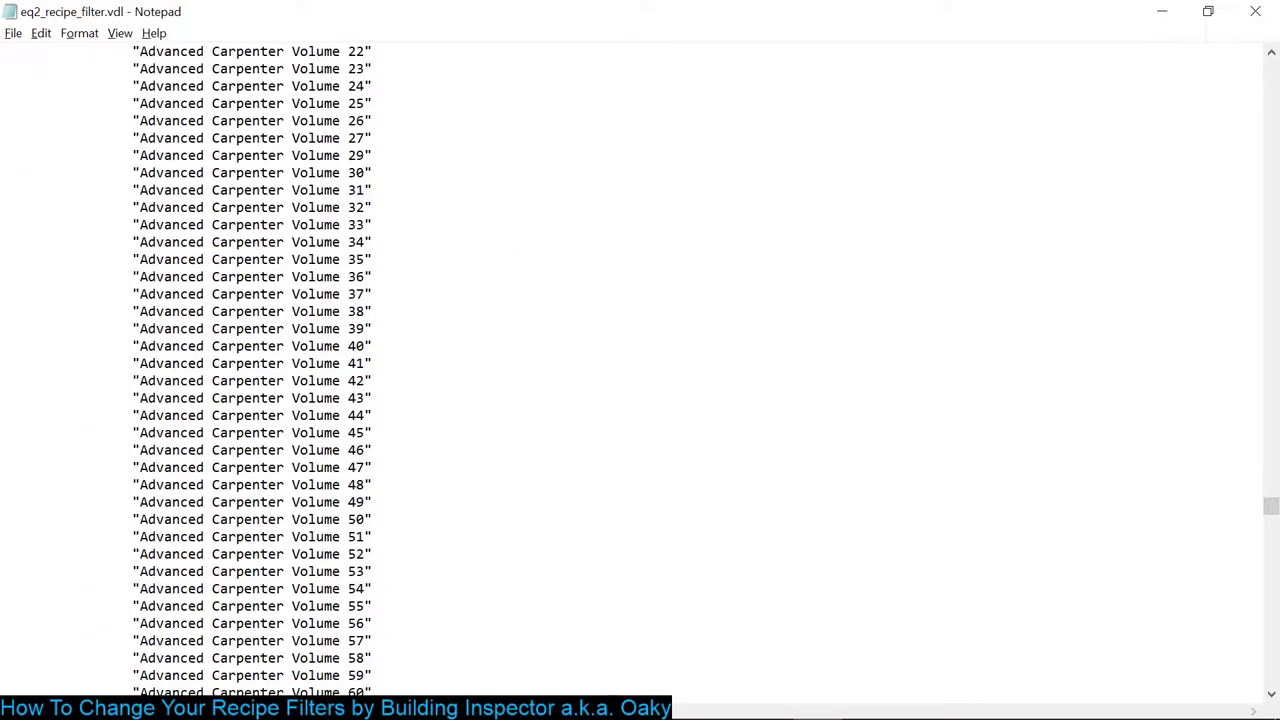
{"action": "left_click", "coordinate": [13, 33]}
{"action": "left_click", "coordinate": [40, 94]}
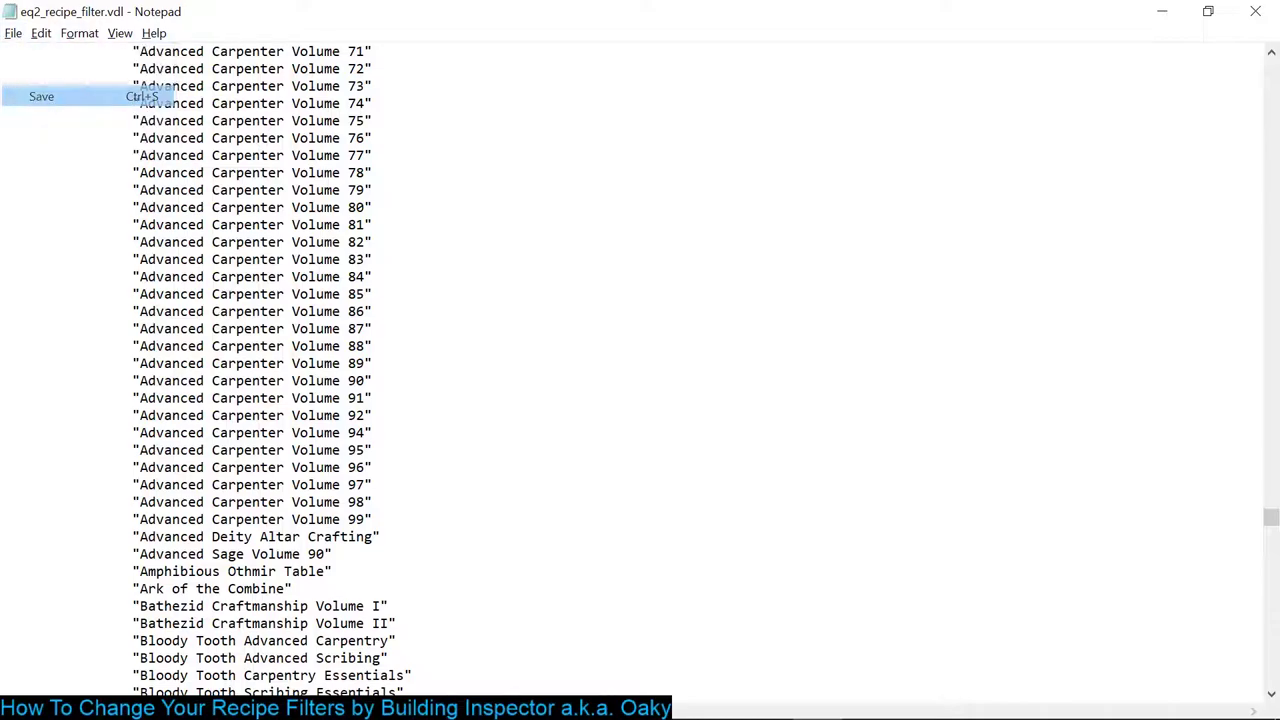
{"action": "left_click", "coordinate": [1255, 11]}
{"action": "left_click_drag", "start_coordinate": [453, 502], "coordinate": [566, 502]}
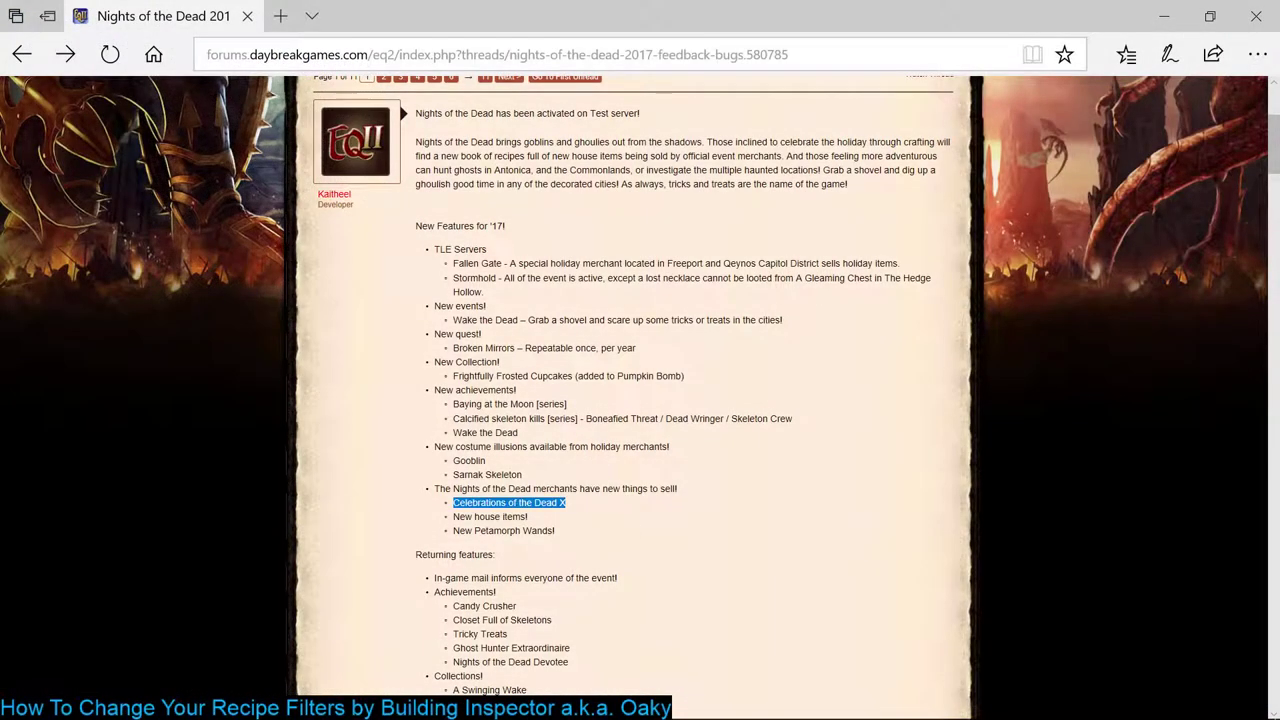